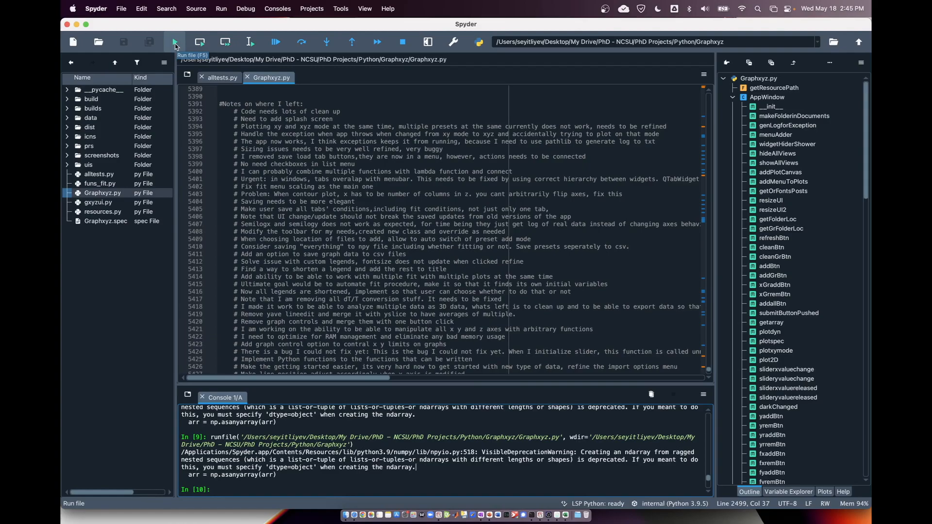
Run Graphxyz.py to launch the Graphx-y-z plotting window.
left_click(176, 43)
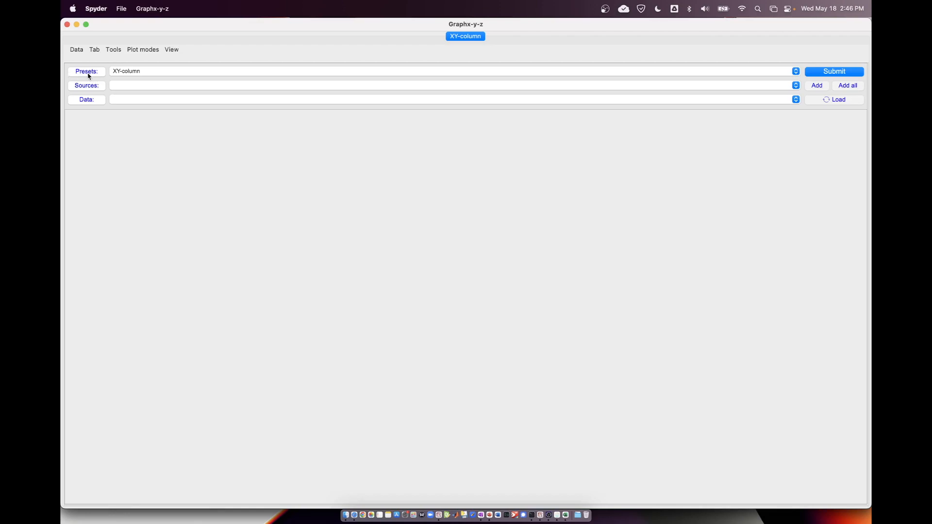
Try the XY-row preset and switch back to XY-column.
left_click(121, 74)
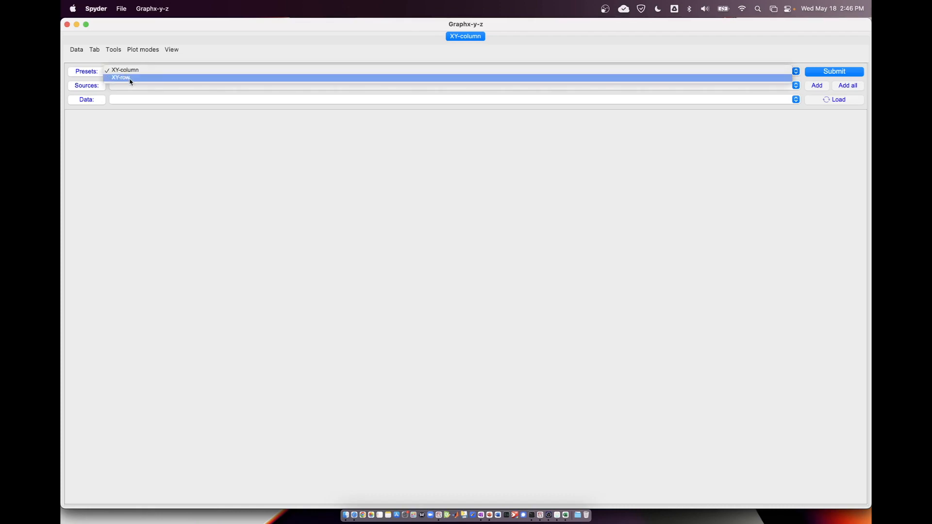
left_click(131, 77)
left_click(134, 77)
left_click(136, 64)
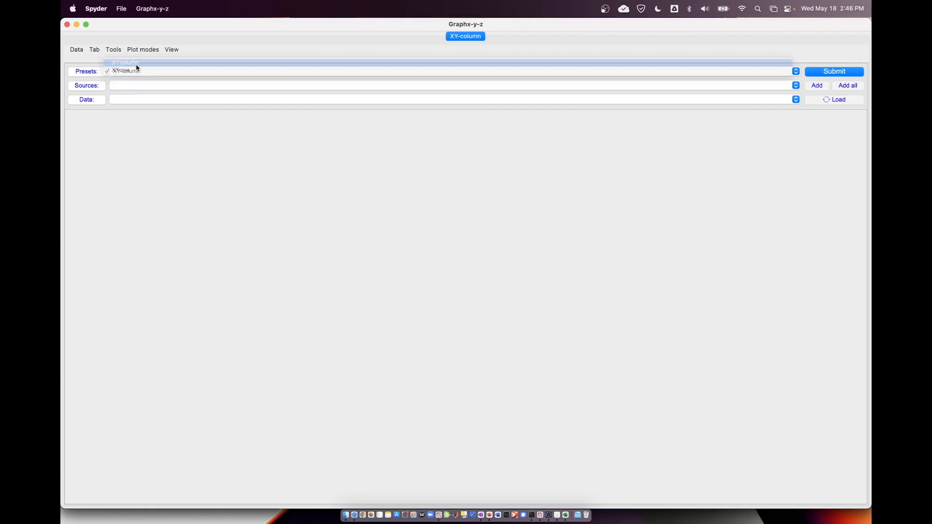
left_click(136, 70)
left_click(138, 71)
left_click(137, 72)
left_click(136, 76)
left_click(137, 71)
left_click(137, 63)
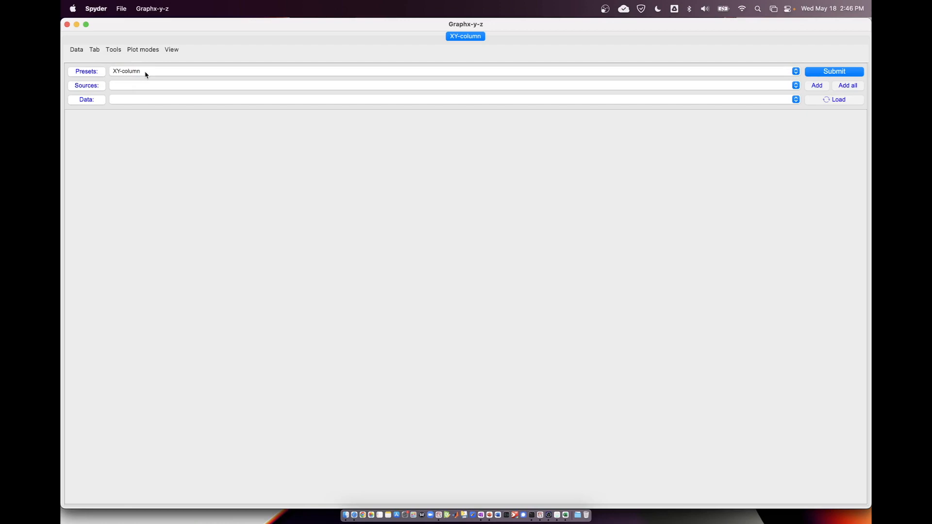
Open the preset options and choose data.csv from the data/THz folder as the sample data.
left_click(89, 74)
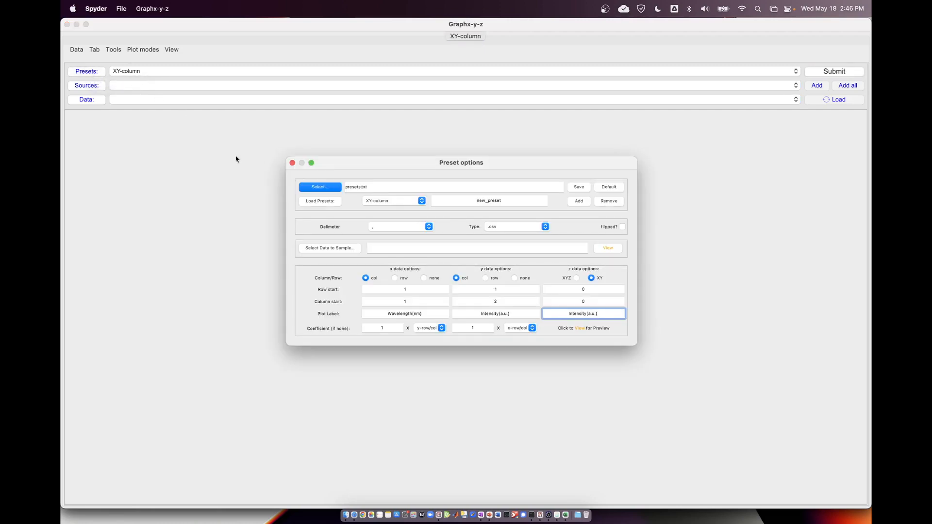
left_click_drag(345, 163, 321, 134)
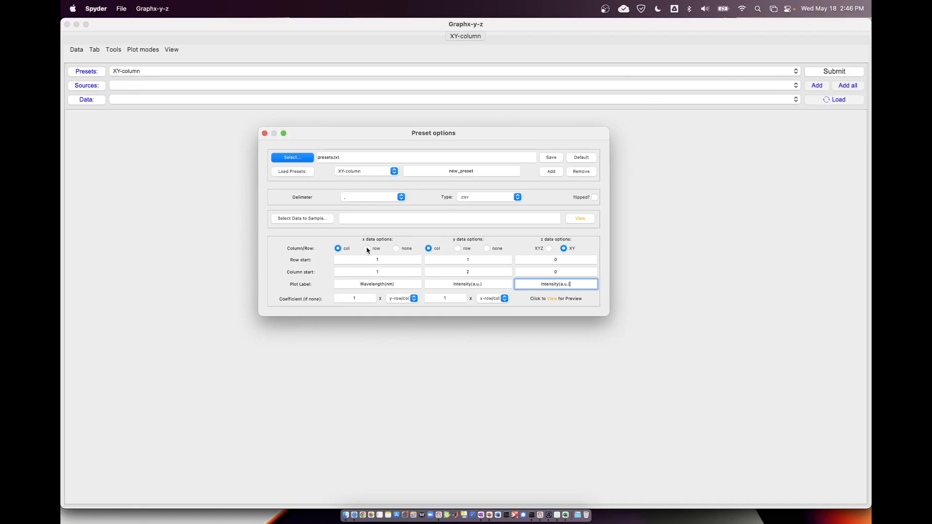
left_click_drag(372, 137, 382, 134)
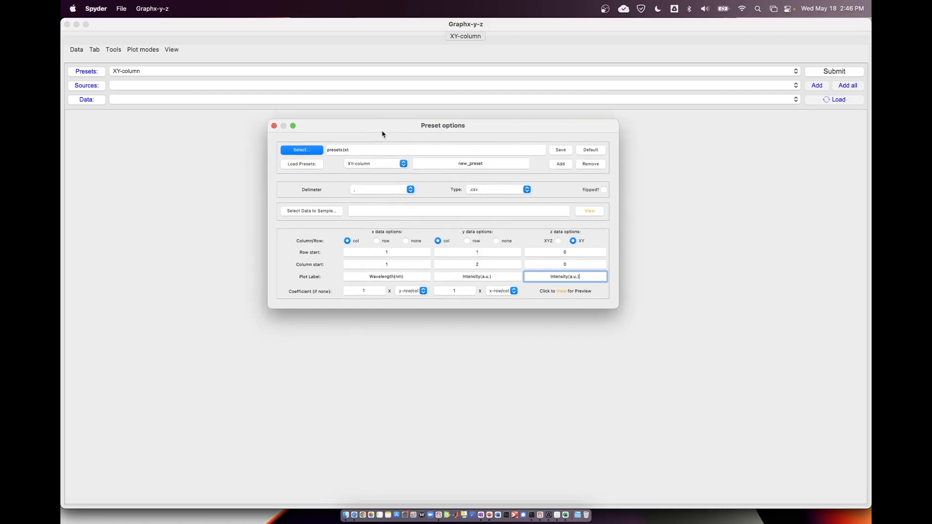
double_click(468, 164)
left_click(468, 163)
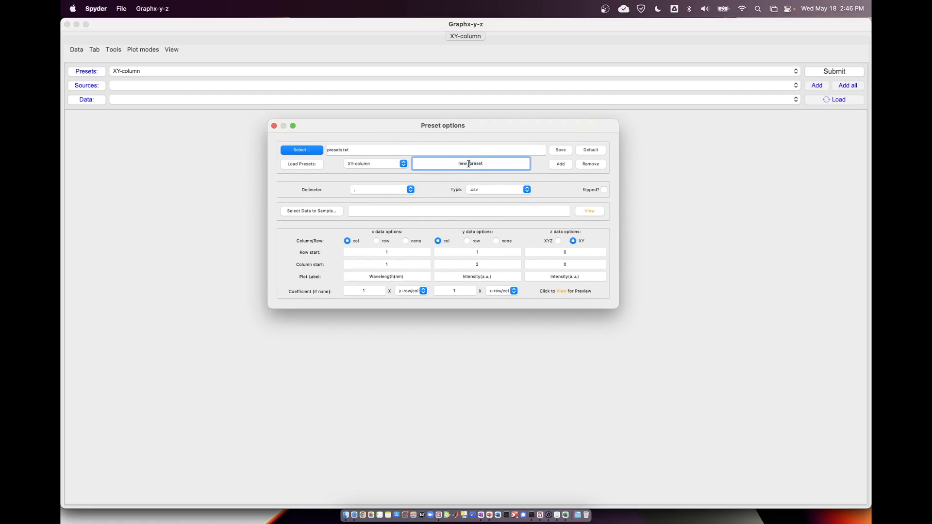
left_click(318, 214)
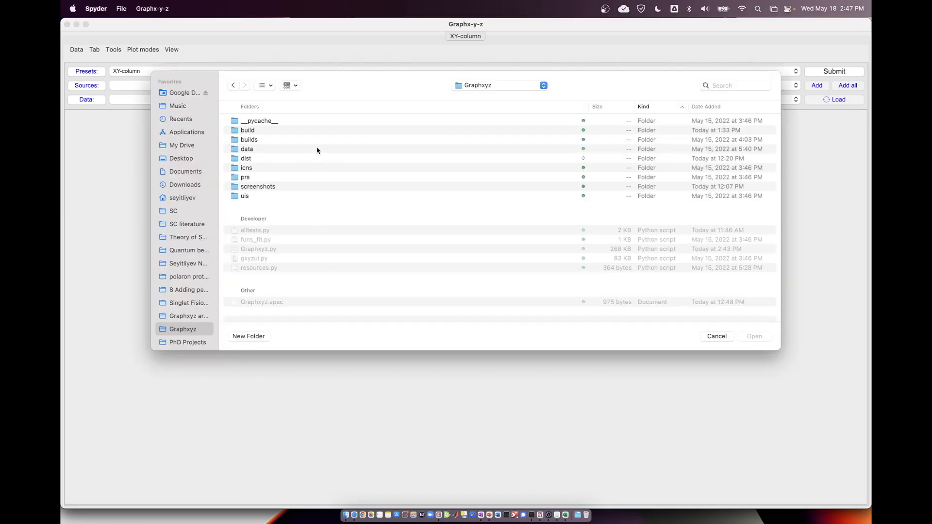
double_click(250, 149)
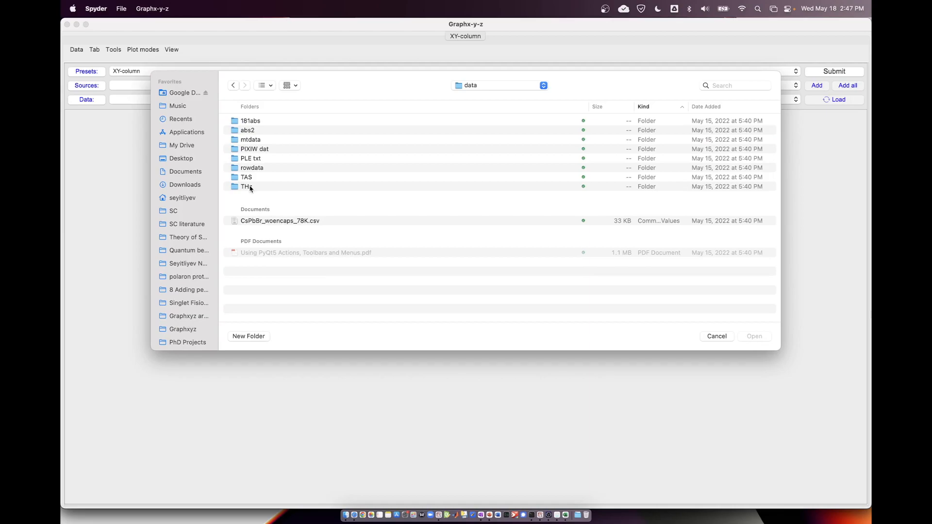
double_click(250, 187)
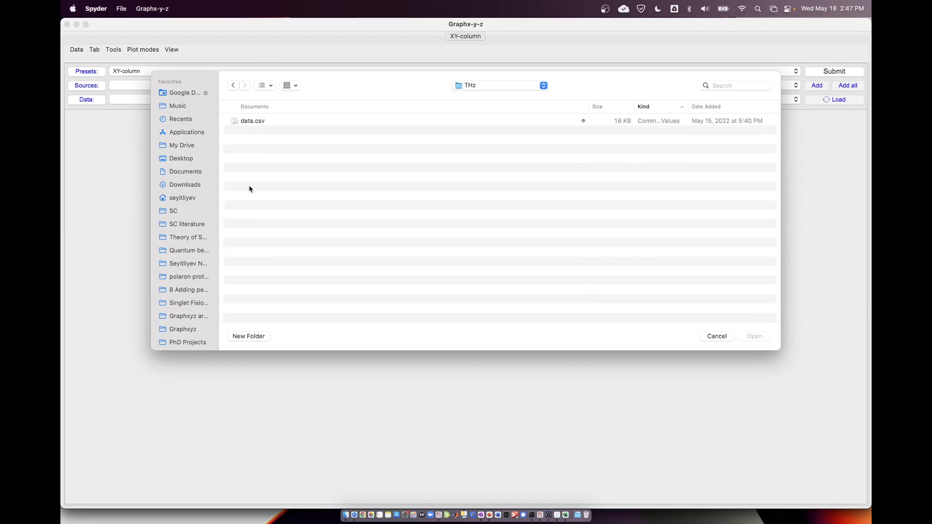
left_click(253, 121)
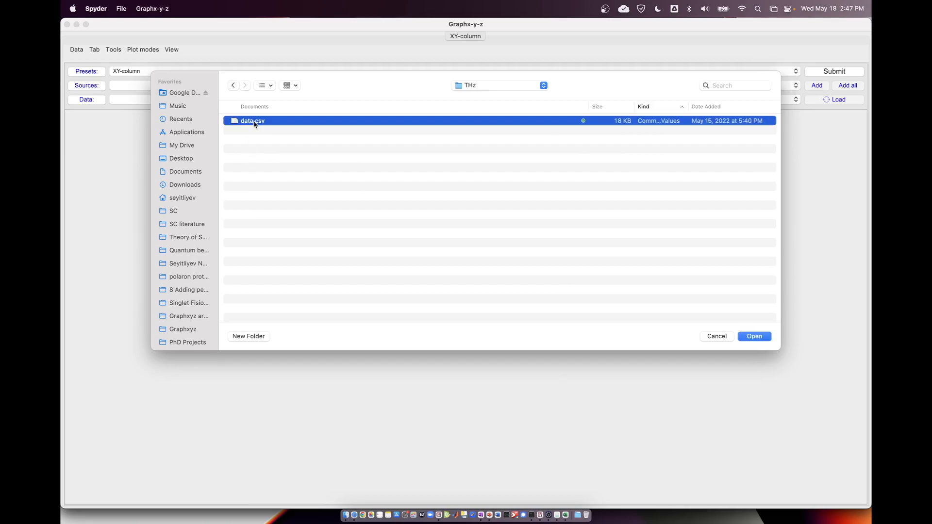
double_click(253, 122)
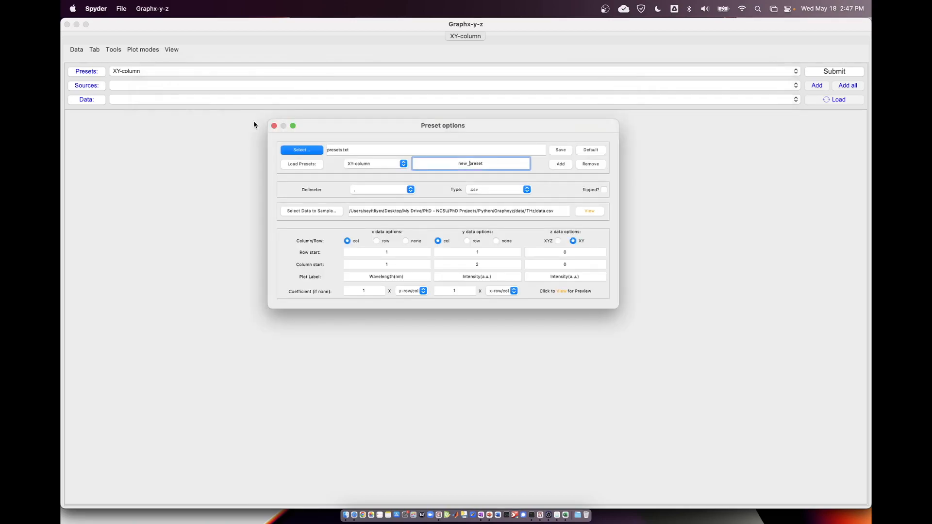
View the sample data and examine how its x and y values are laid out across the rows.
left_click(589, 211)
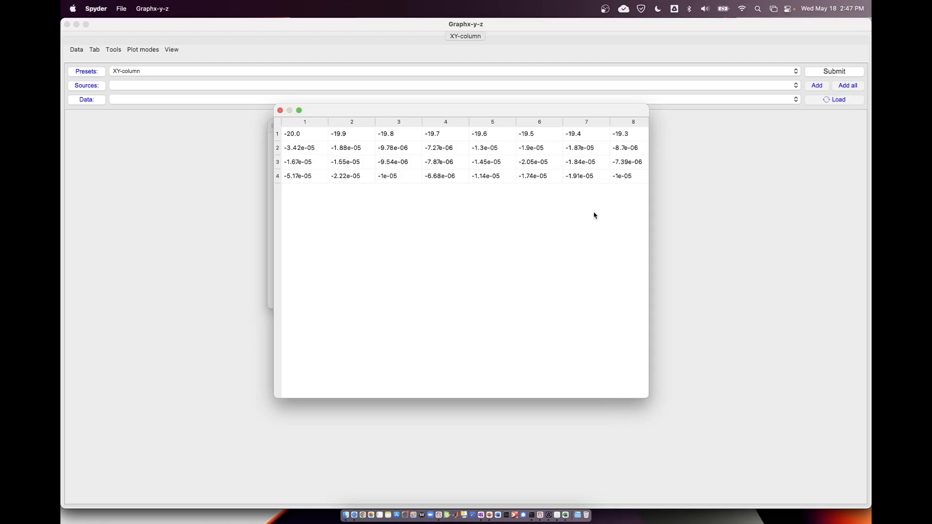
left_click(316, 137)
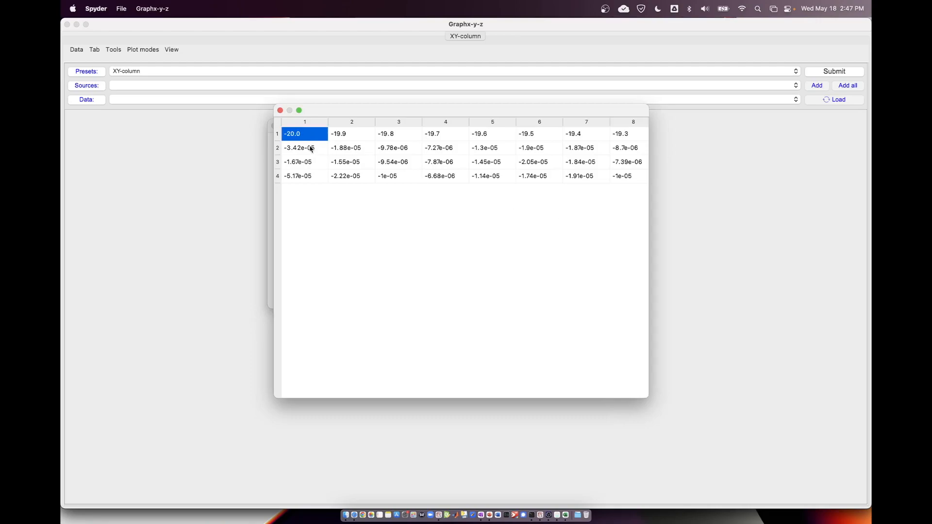
left_click(311, 149)
left_click(311, 165)
left_click(312, 179)
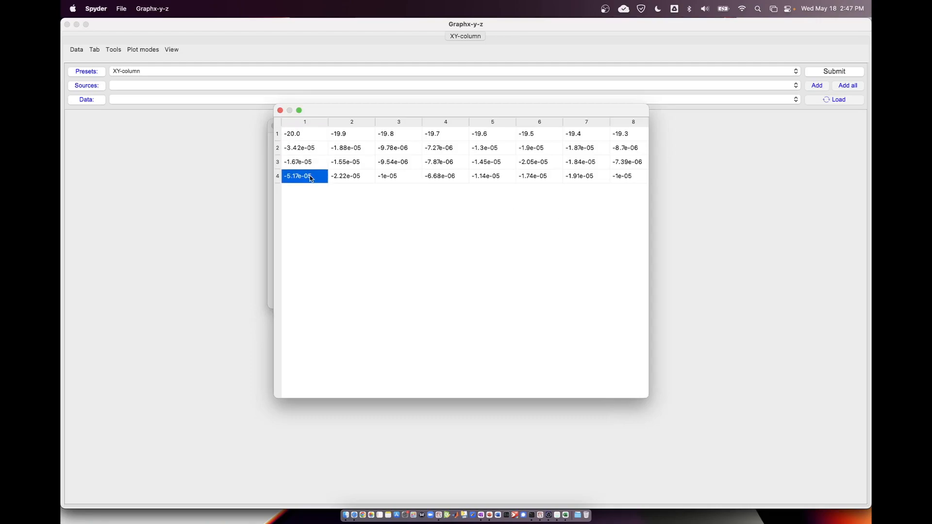
left_click(311, 137)
left_click(318, 147)
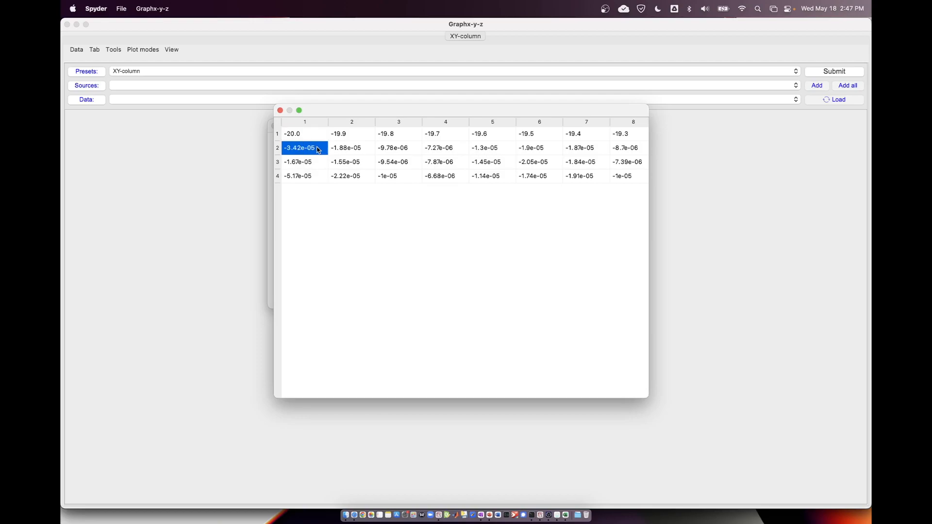
left_click_drag(317, 138, 426, 136)
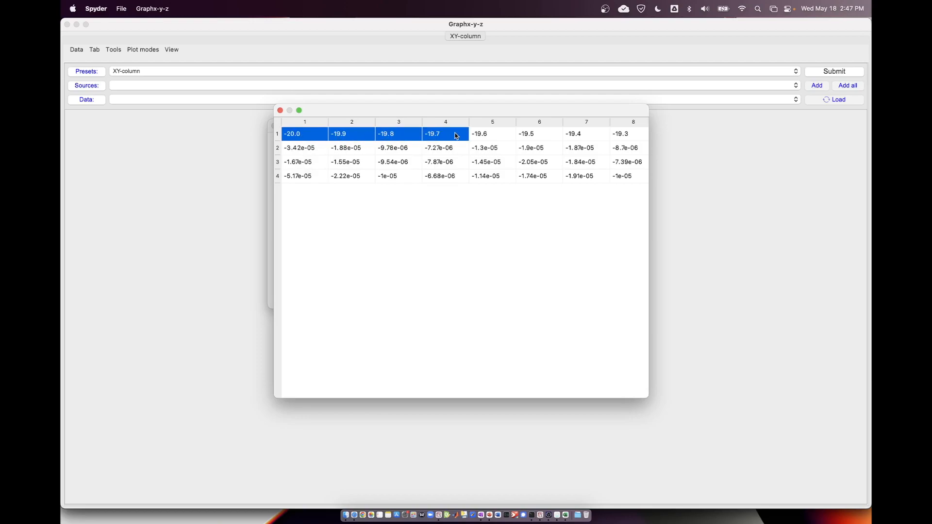
left_click_drag(307, 149, 360, 151)
left_click(313, 135)
Place the data table beside the preset options and set the x data to row, with row start 1 and column start 1.
left_click_drag(341, 112, 191, 114)
left_click_drag(511, 125, 738, 121)
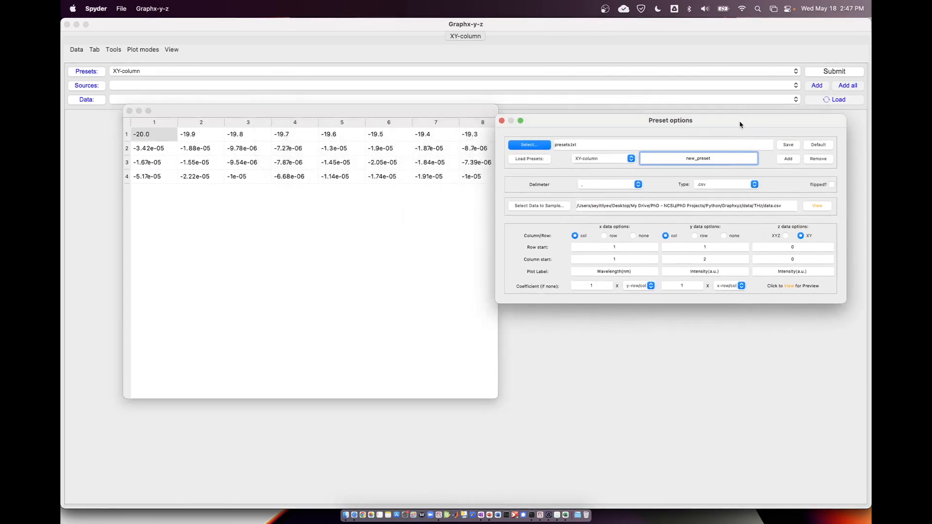
left_click(609, 236)
left_click(609, 247)
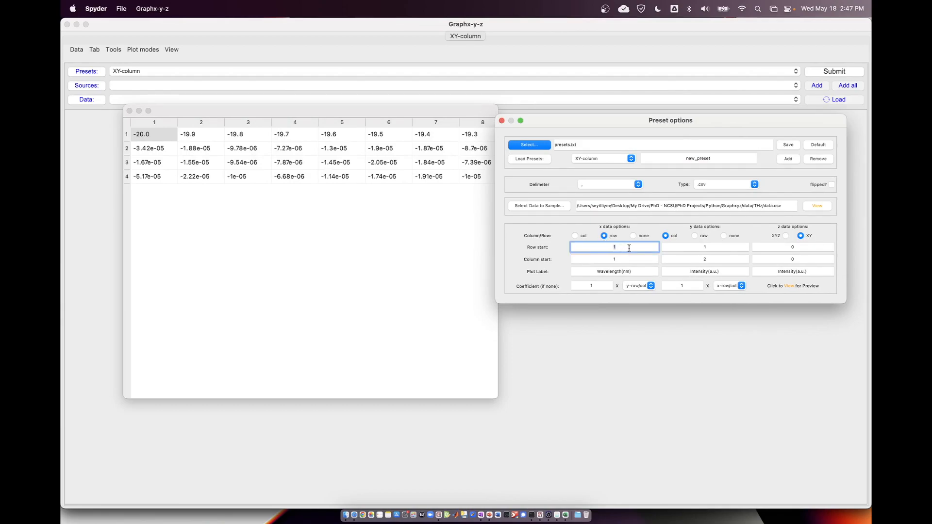
left_click(610, 257)
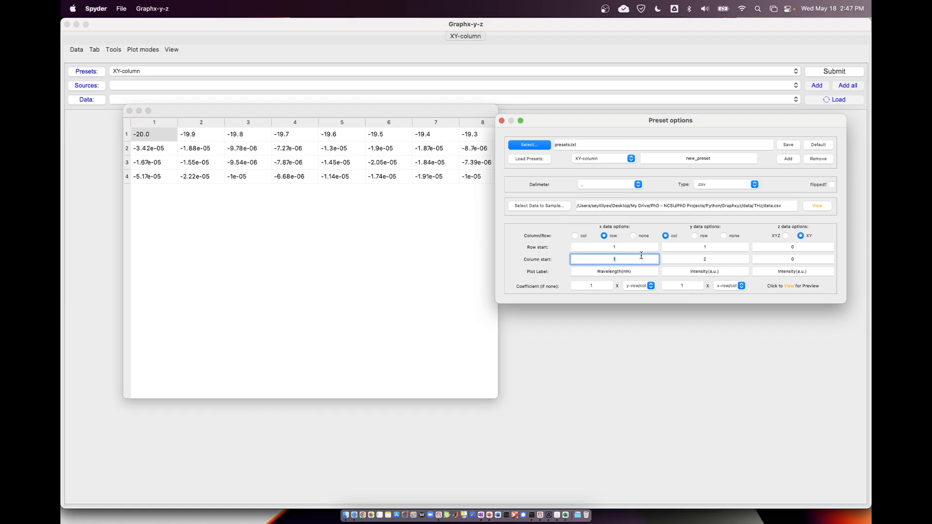
Set the y data to row, with row start 2 and column start 1.
left_click(694, 236)
left_click(701, 248)
left_click(686, 261)
left_click_drag(686, 261, 716, 248)
type("1")
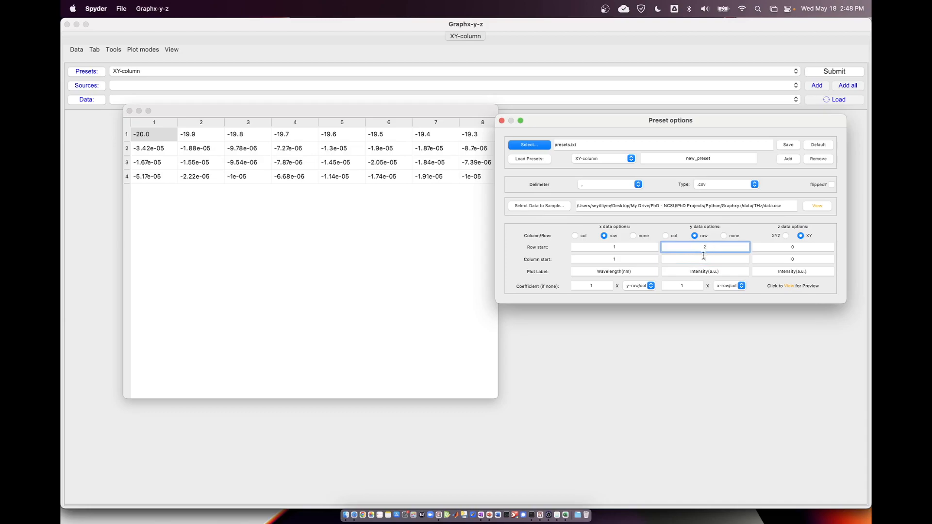
left_click(711, 259)
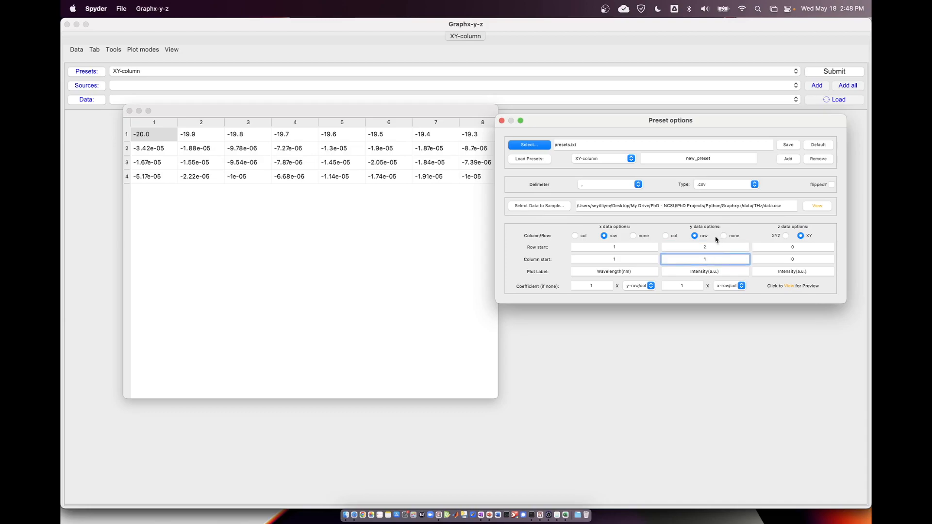
Check the preset's file type and delimiter options against the sample table.
left_click(715, 185)
left_click(715, 185)
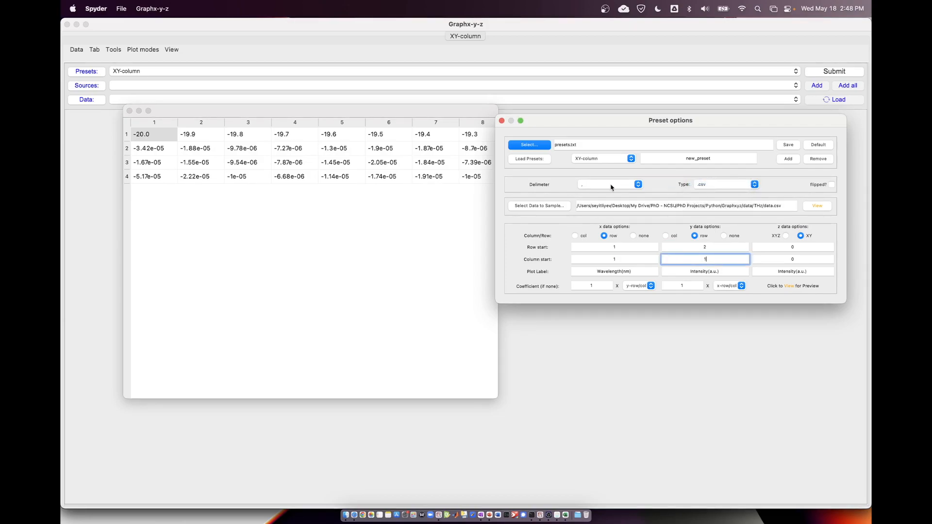
left_click(589, 188)
left_click(588, 187)
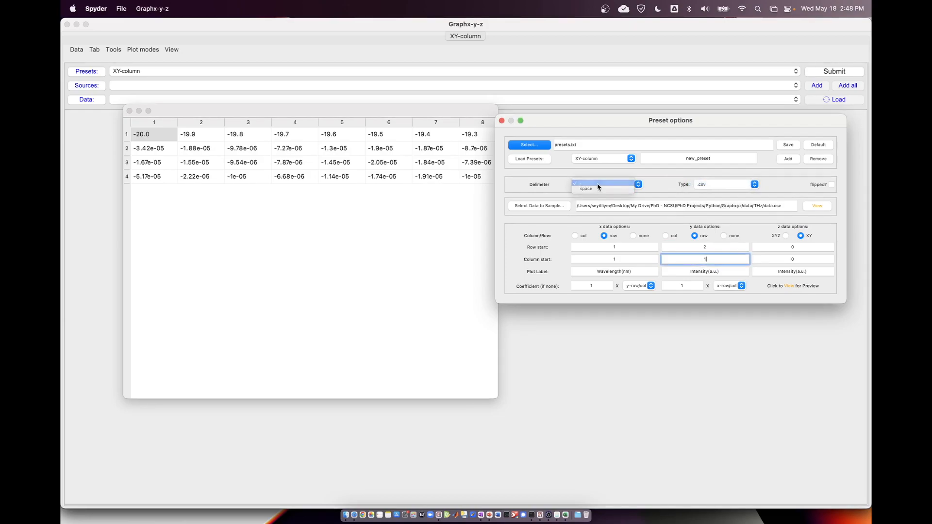
left_click_drag(243, 110, 239, 110)
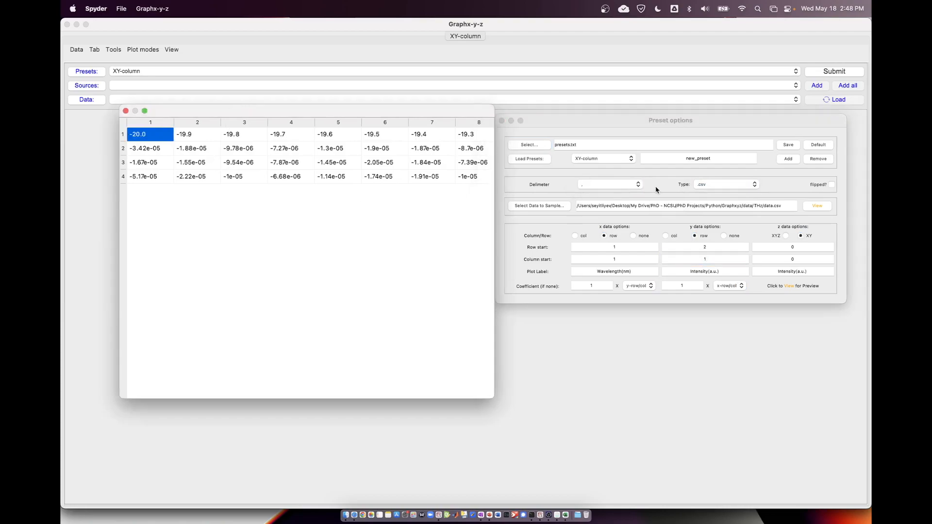
left_click(662, 123)
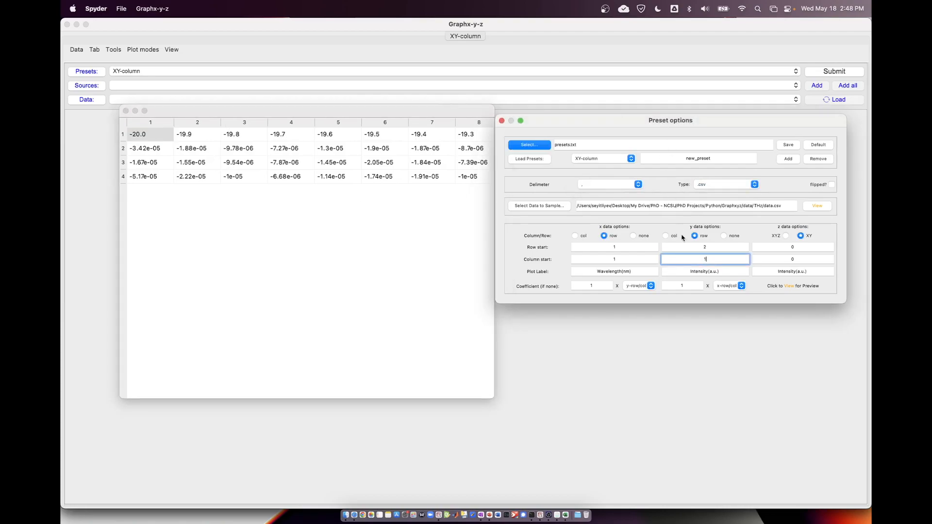
Add the settings as a new preset named THz, make it the active preset, and close the preset options and data table.
double_click(700, 157)
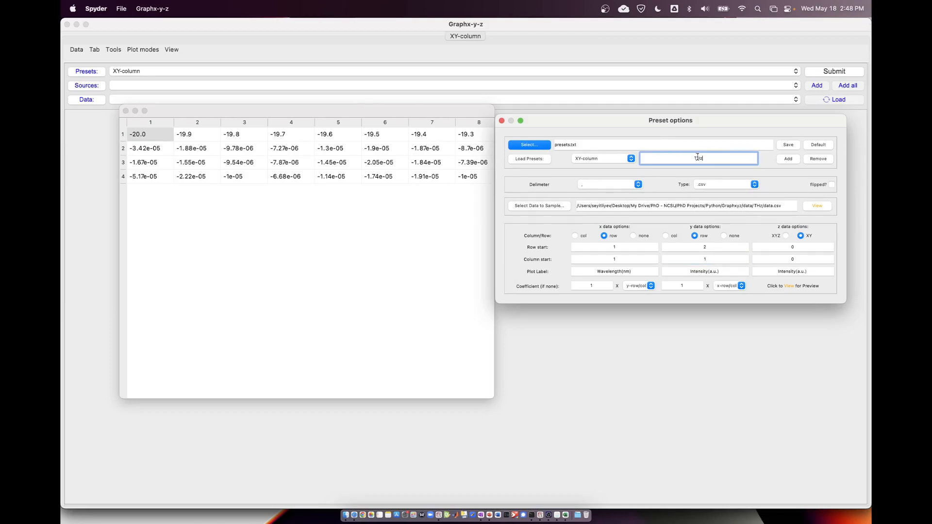
left_click(778, 161)
left_click(602, 162)
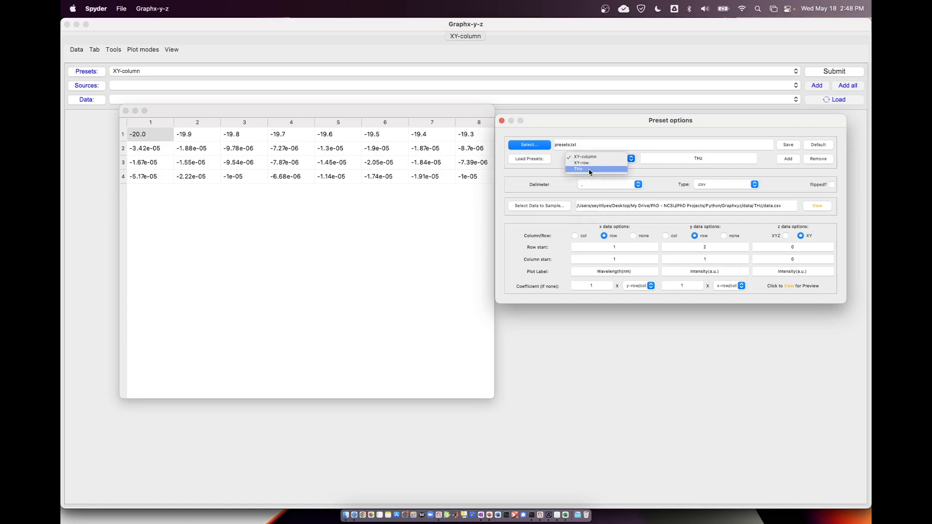
left_click(590, 169)
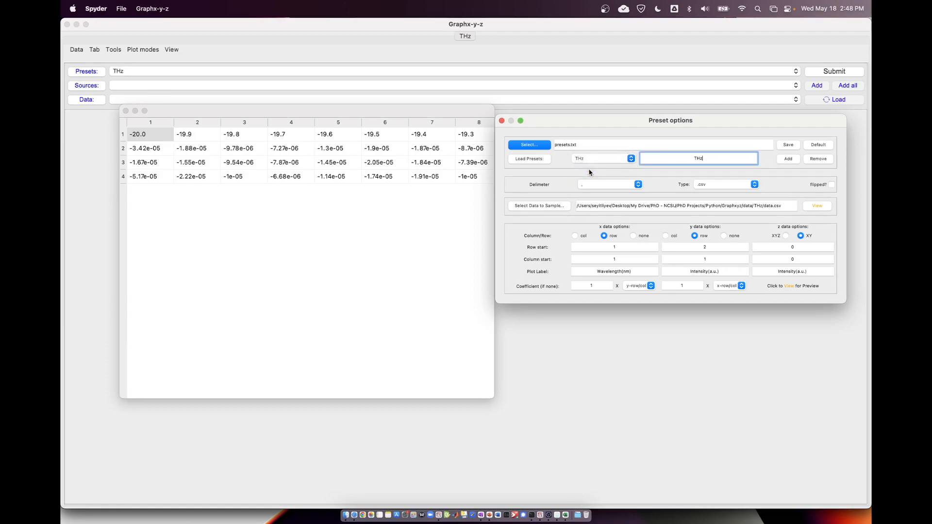
left_click(501, 121)
left_click(126, 111)
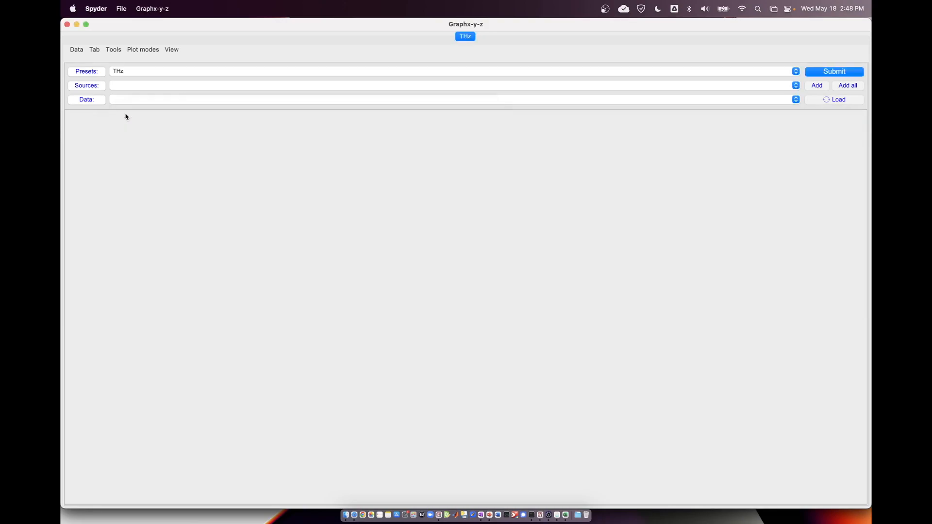
Add the data/THz folder as a source using the THz preset and load its data.
left_click(128, 72)
left_click(127, 71)
left_click(76, 50)
mouse_move(82, 59)
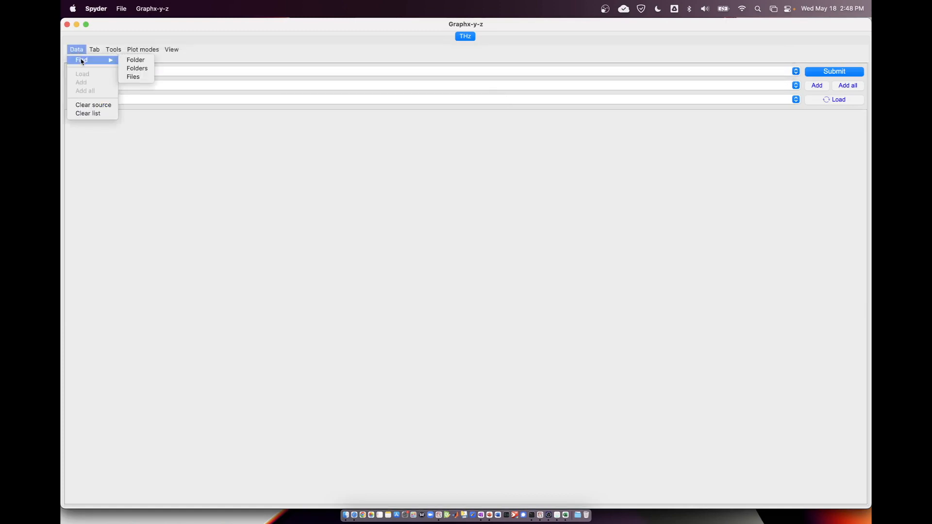
left_click(130, 60)
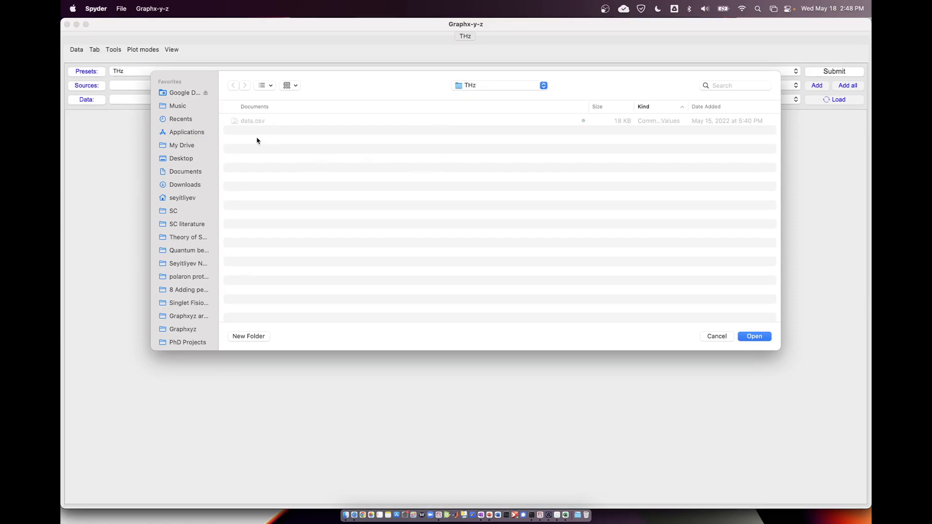
left_click(750, 337)
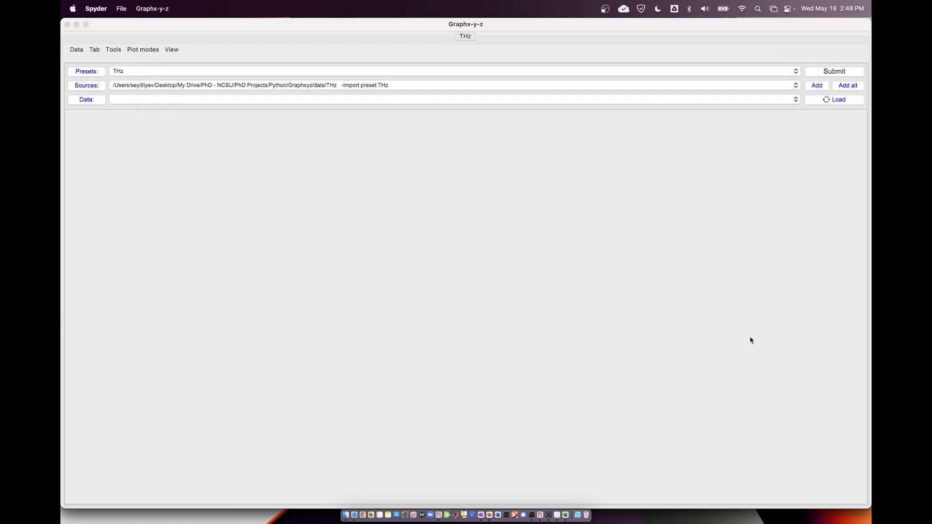
left_click(833, 102)
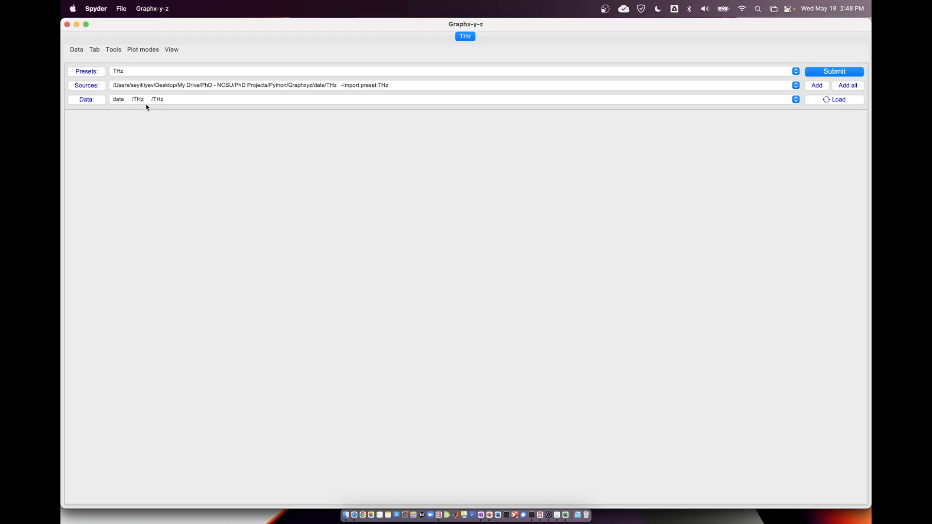
Open the preset options and review the available presets and the presets.txt file they belong to.
left_click(141, 50)
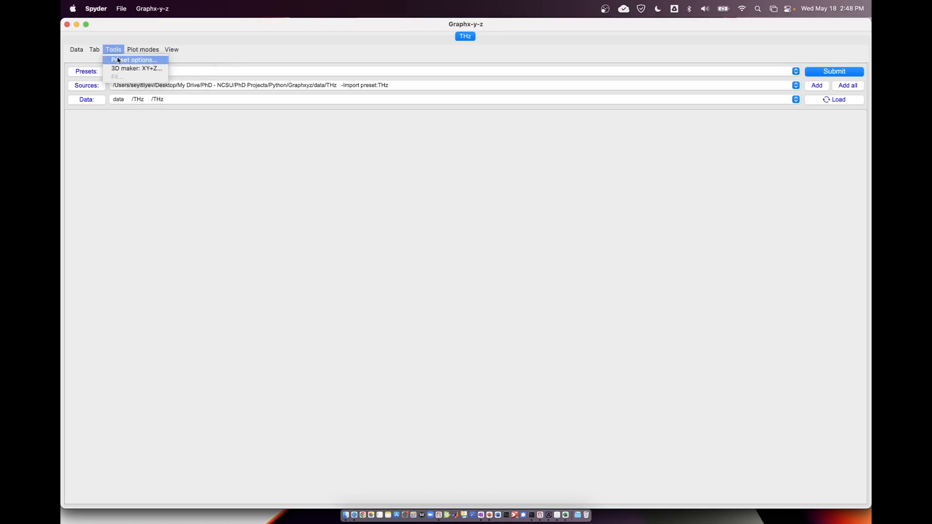
left_click(118, 57)
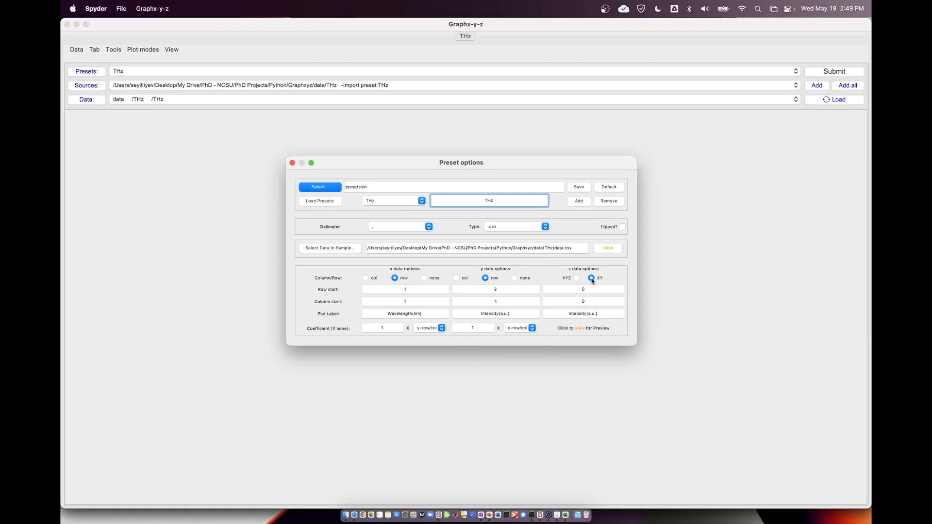
left_click(395, 201)
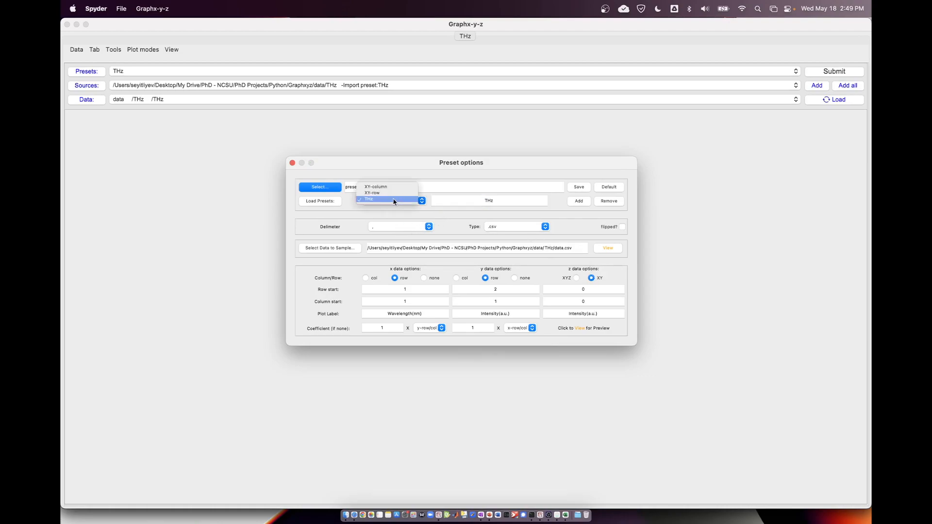
left_click(393, 199)
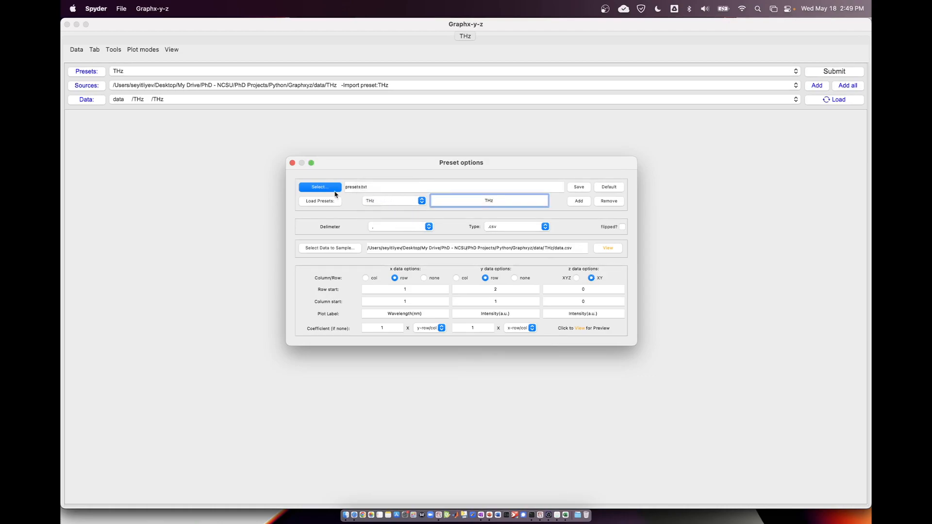
left_click_drag(398, 188, 343, 191)
left_click(377, 187)
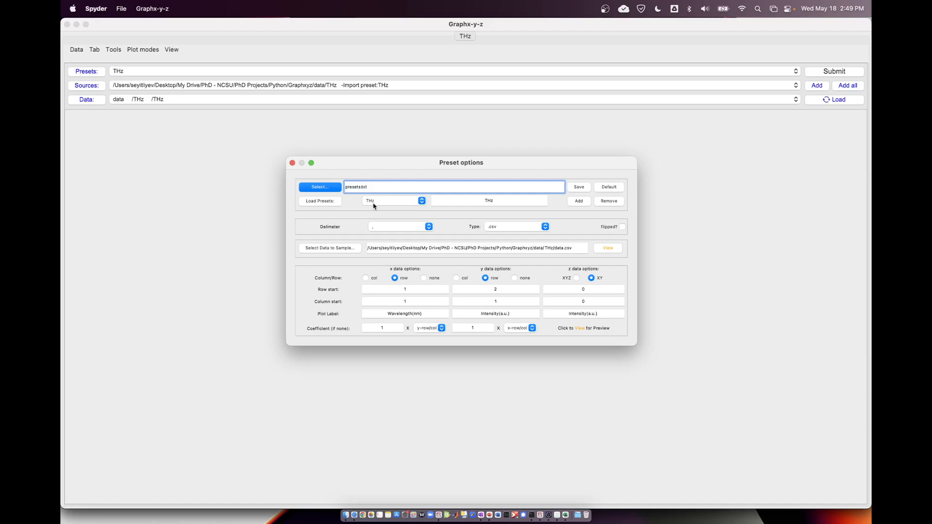
left_click(374, 203)
left_click(375, 210)
Save the presets as a new file named newpreset in the Documents/Graphxyz/Instrument Presets folder.
left_click(582, 191)
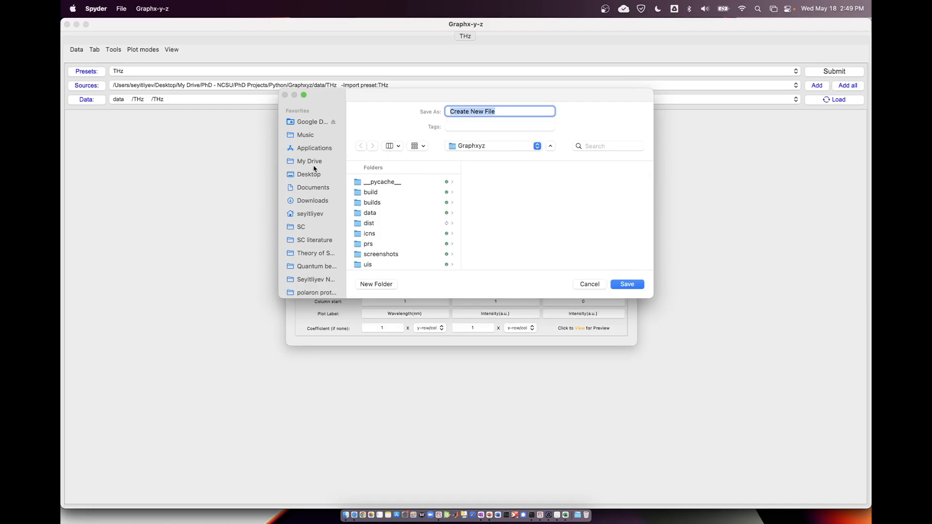
left_click(321, 191)
left_click(396, 181)
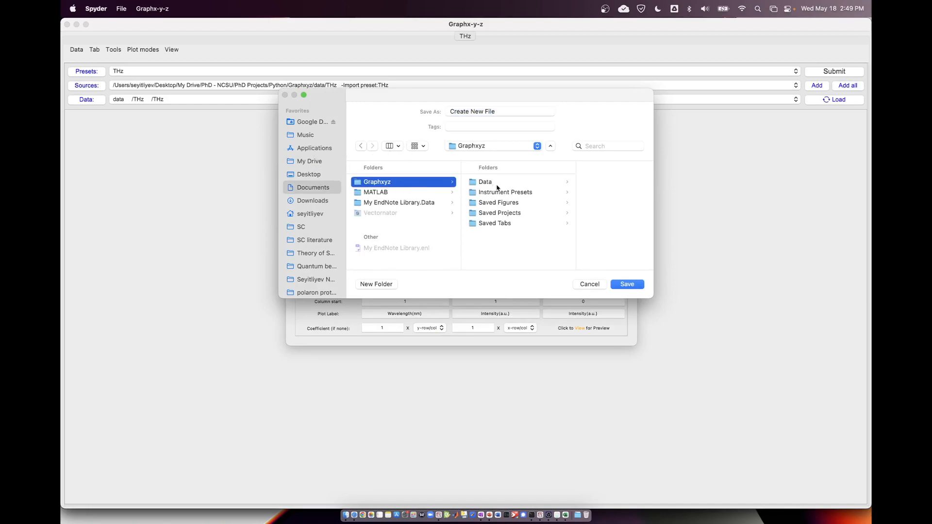
left_click(504, 192)
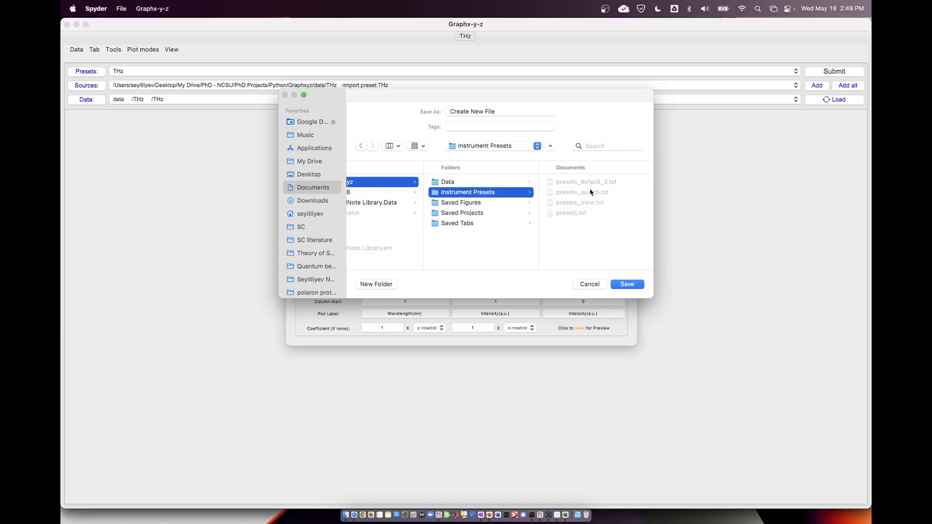
left_click(474, 111)
key("super+a")
type("ne")
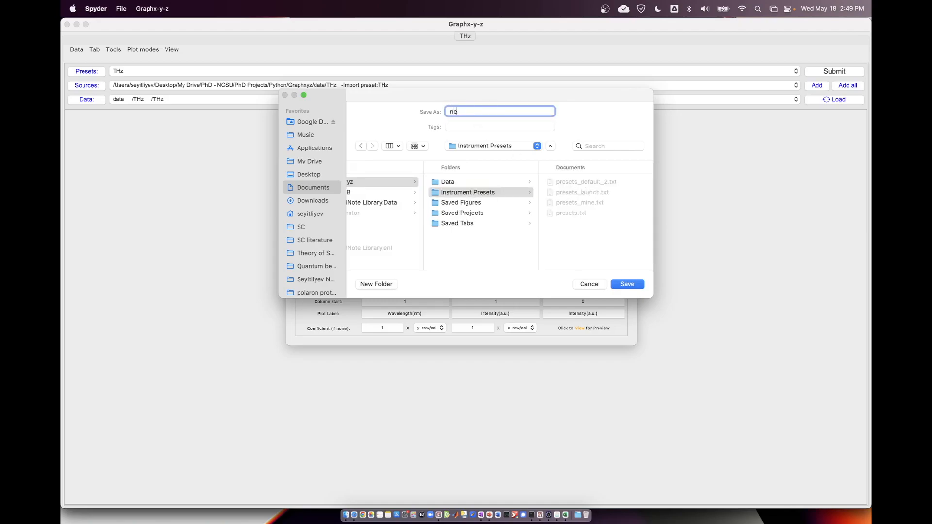
type("wpreset")
left_click(624, 284)
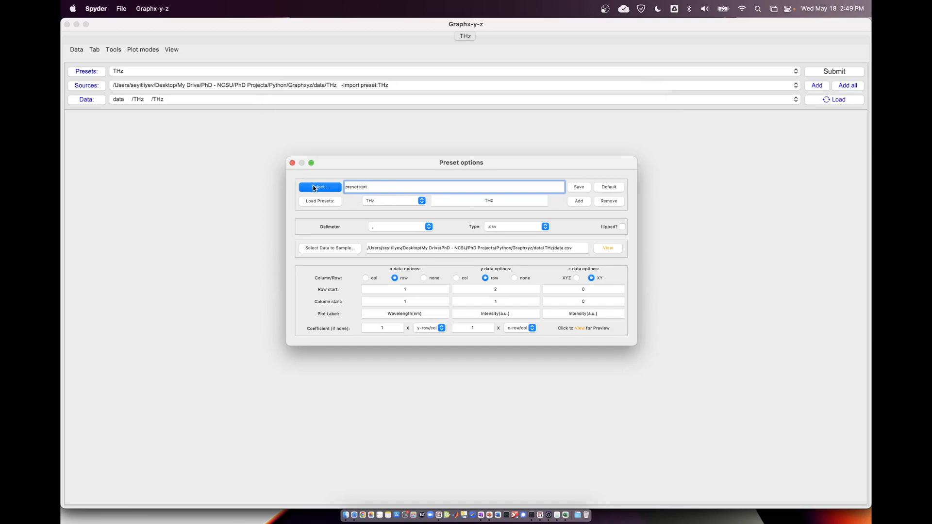
Look for the newpreset.txt file in Documents/Graphxyz/Instrument Presets, then leave without saving again.
left_click(578, 189)
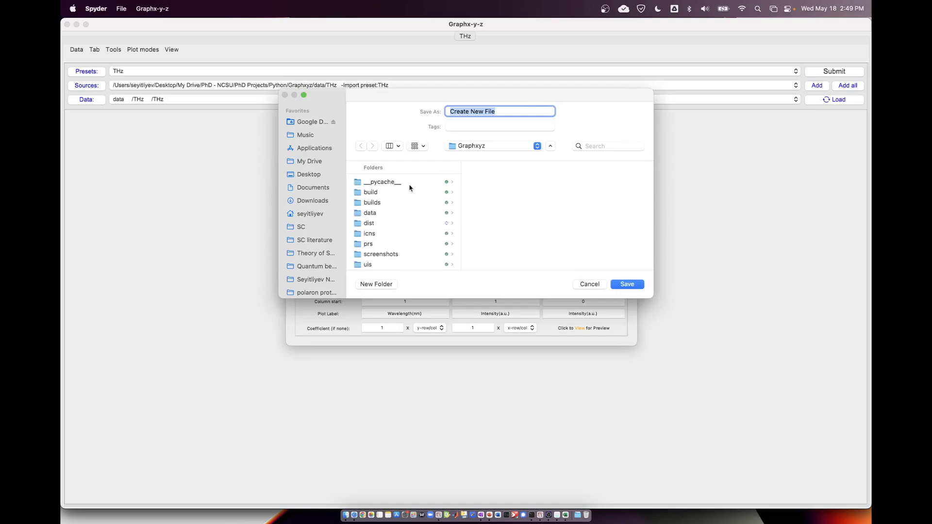
scroll(312, 207, "down", 2)
left_click(315, 164)
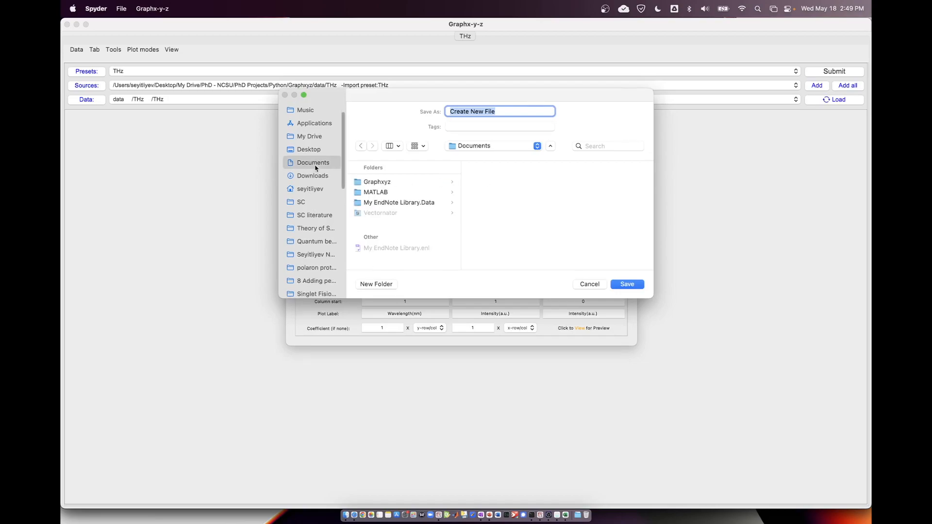
left_click(398, 184)
left_click(501, 193)
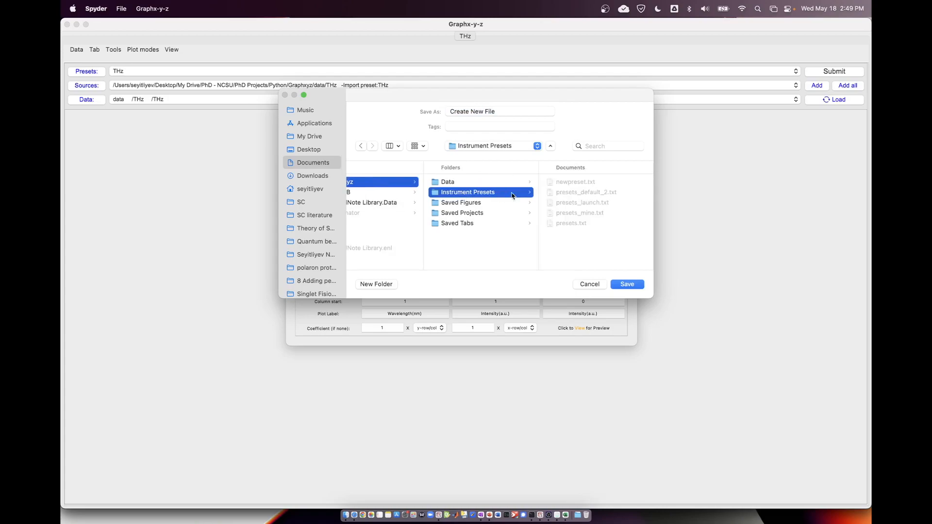
left_click(590, 183)
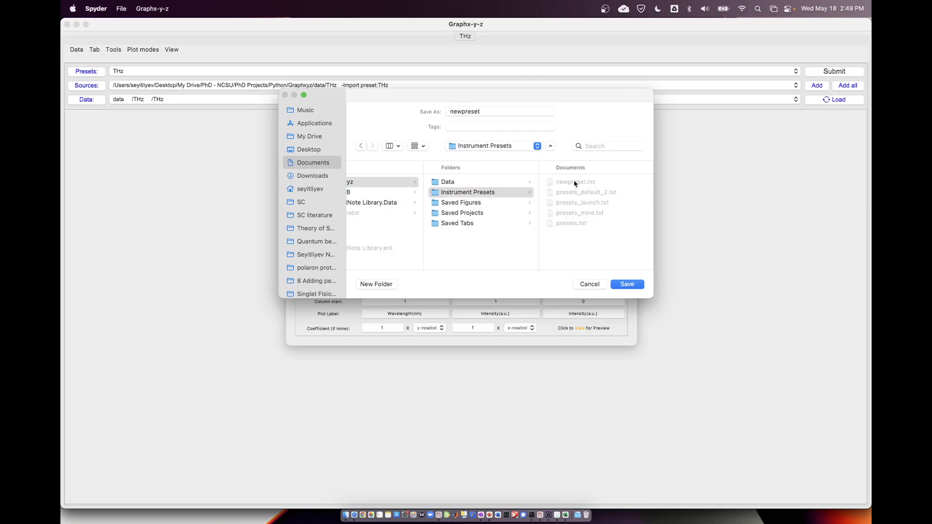
left_click(588, 286)
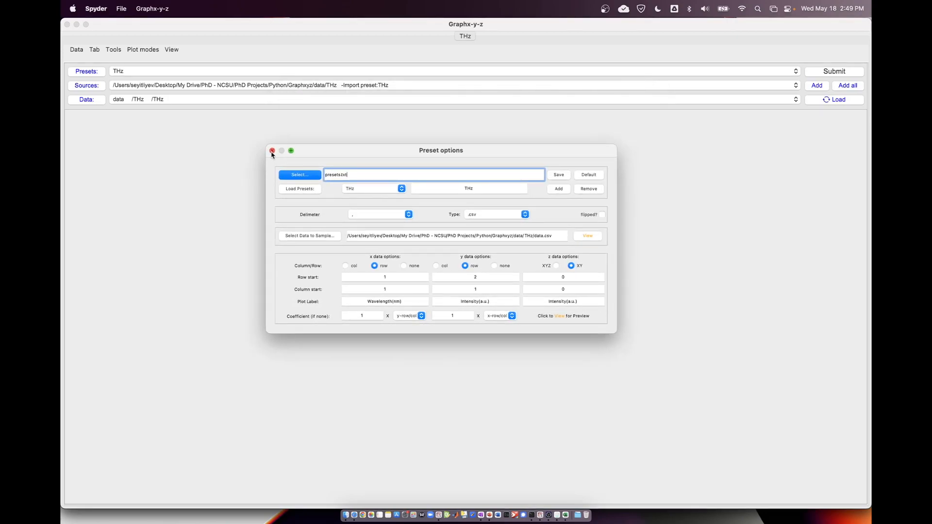
Check the list of loadable presets again and close the preset options.
left_click(360, 192)
left_click(362, 188)
left_click(377, 189)
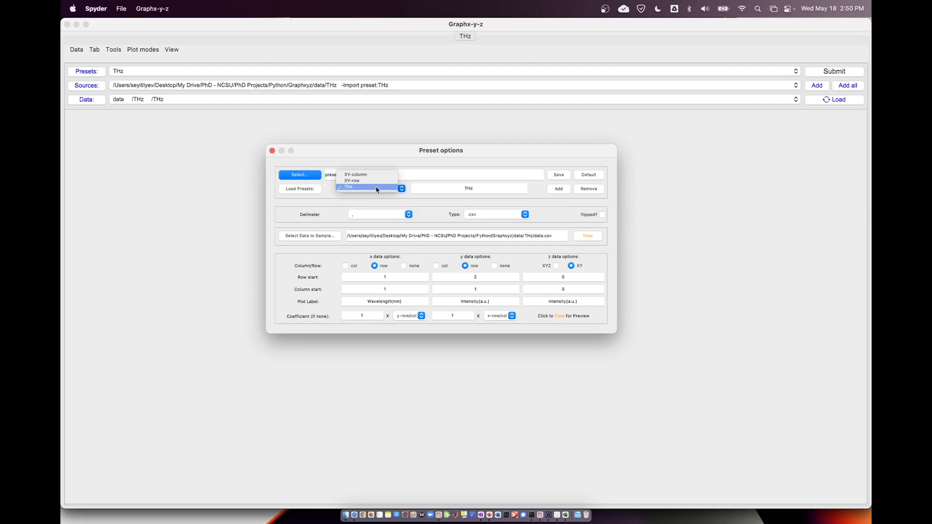
left_click(360, 201)
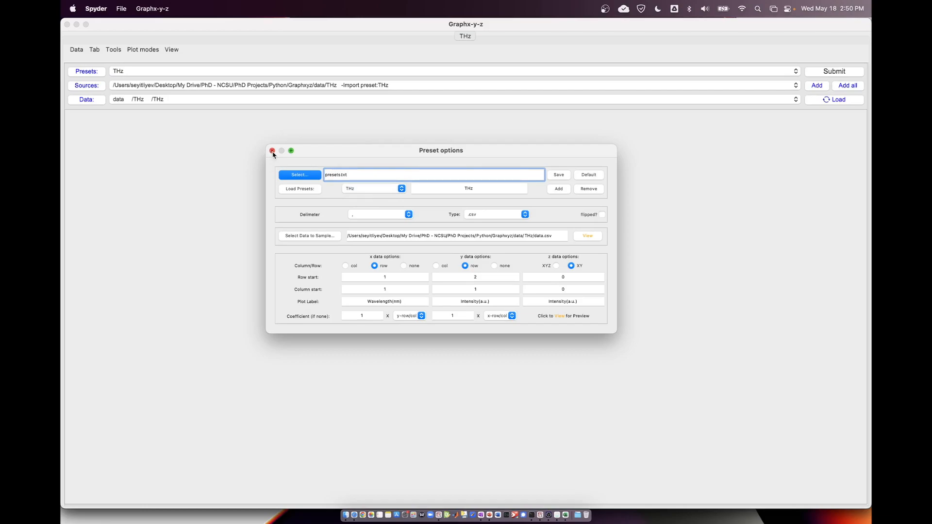
left_click(272, 151)
Show the left and right figures and plot the loaded THz data in the left figure.
left_click(138, 99)
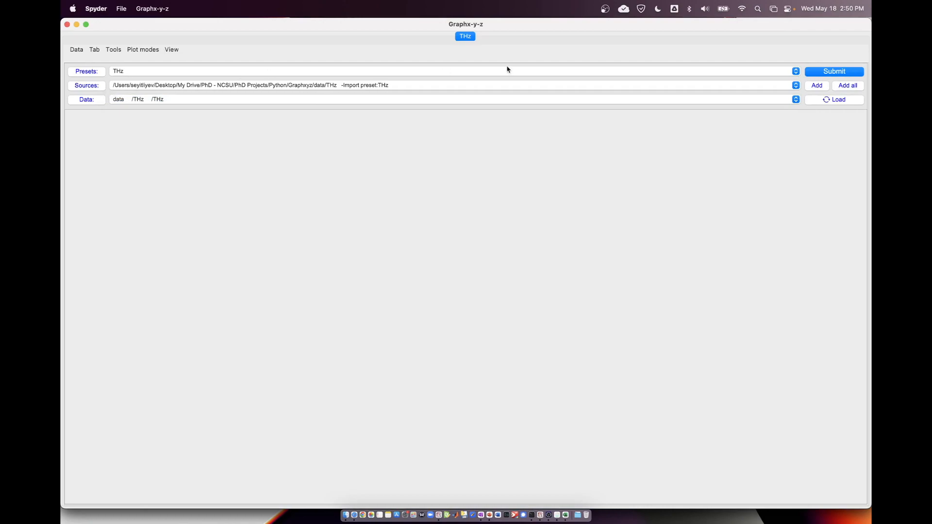
left_click(172, 50)
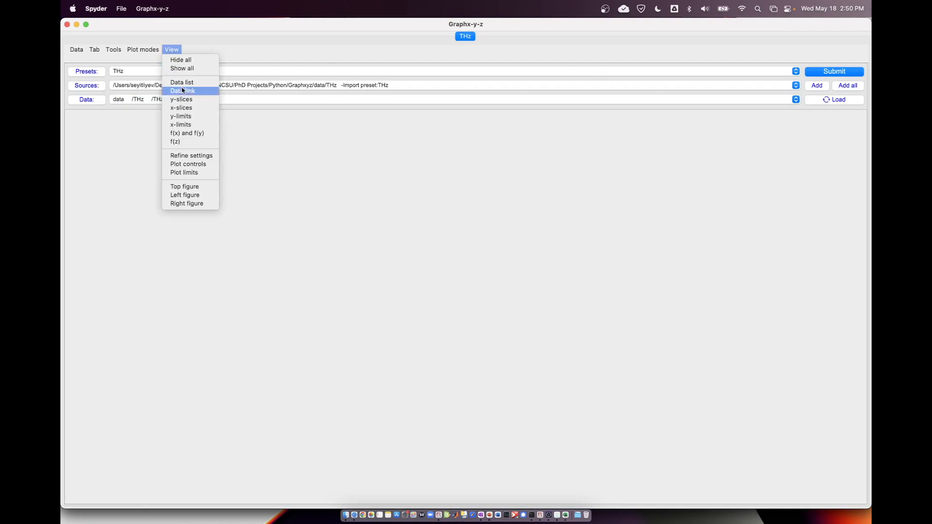
left_click(193, 204)
left_click(172, 50)
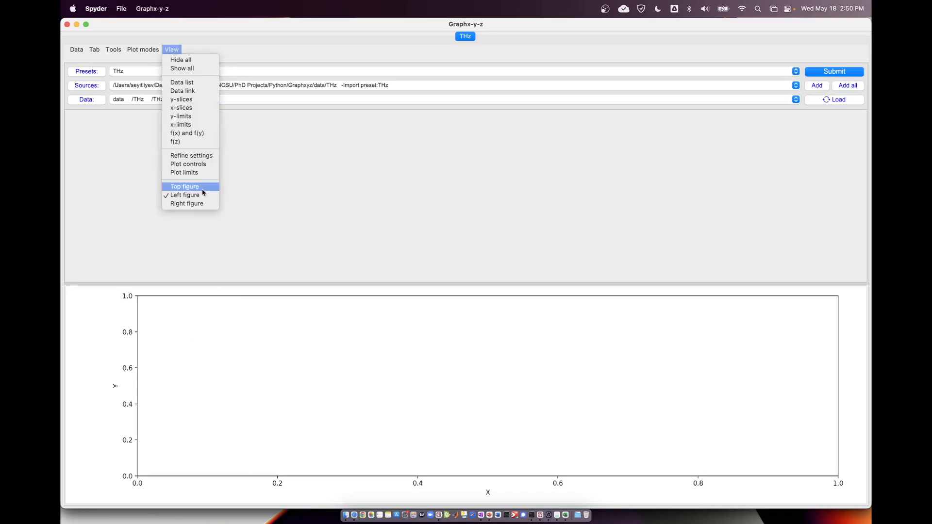
left_click(202, 209)
left_click(173, 50)
left_click(183, 204)
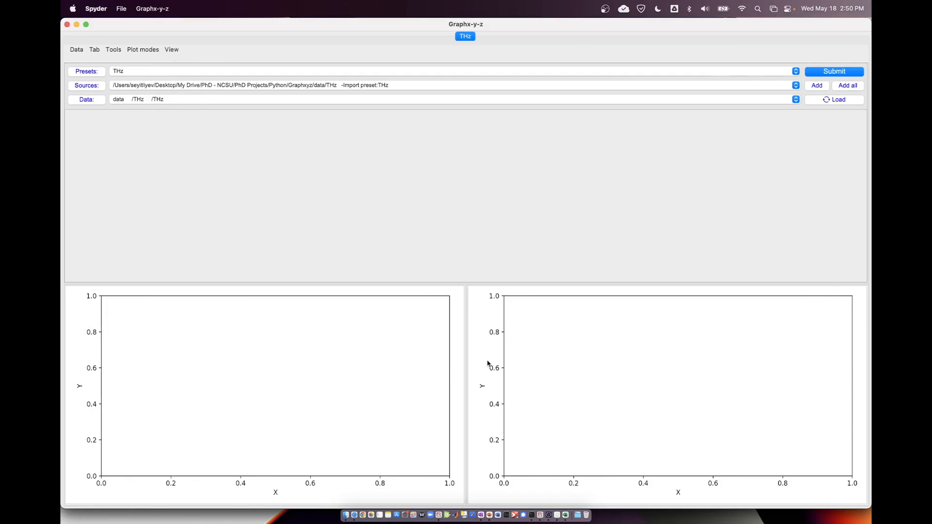
left_click(830, 77)
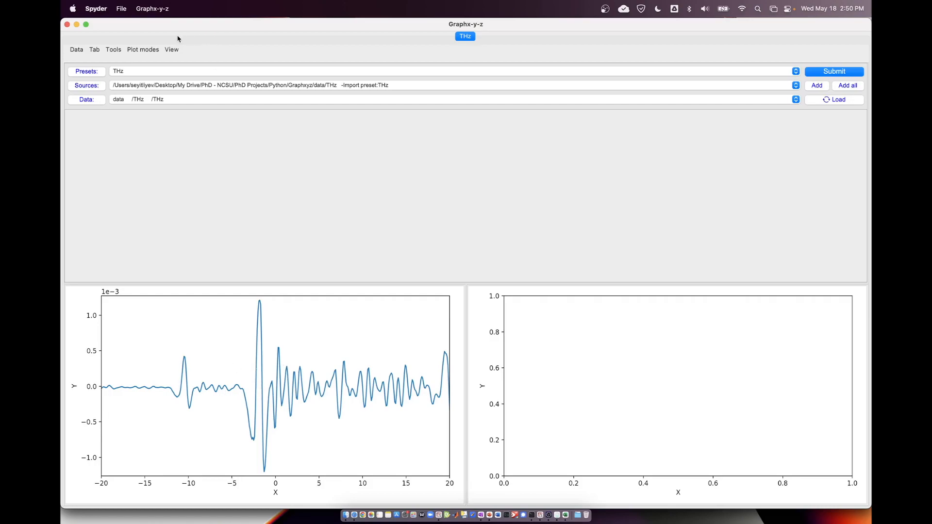
Show the refine settings and plot the THz data in the right figure as well.
left_click(172, 50)
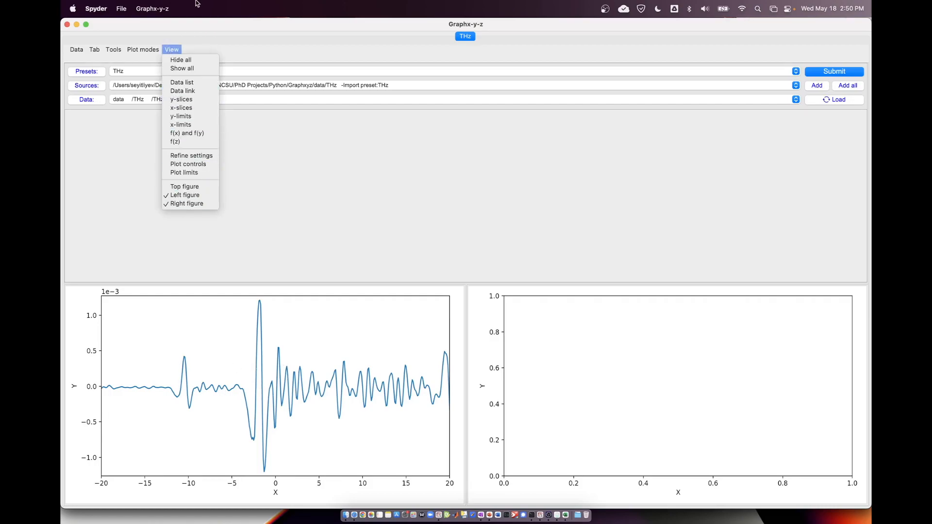
left_click(175, 49)
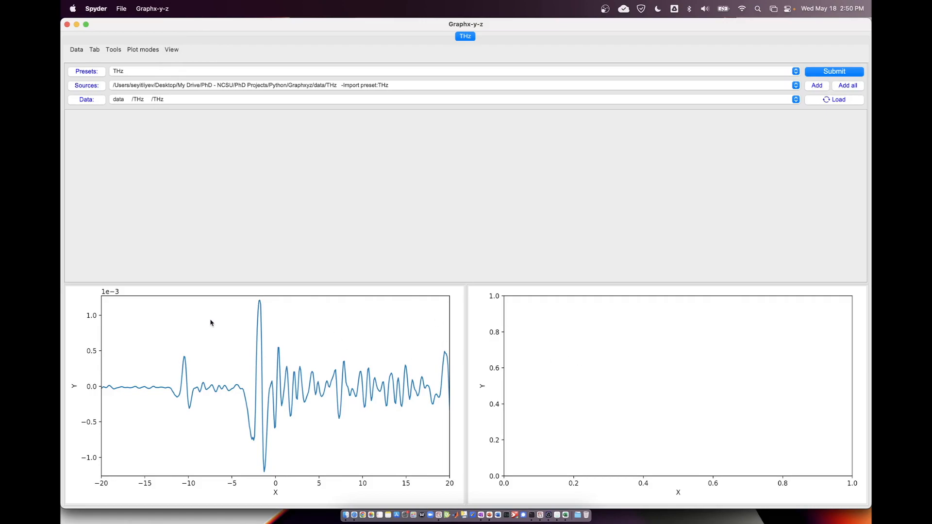
left_click(171, 51)
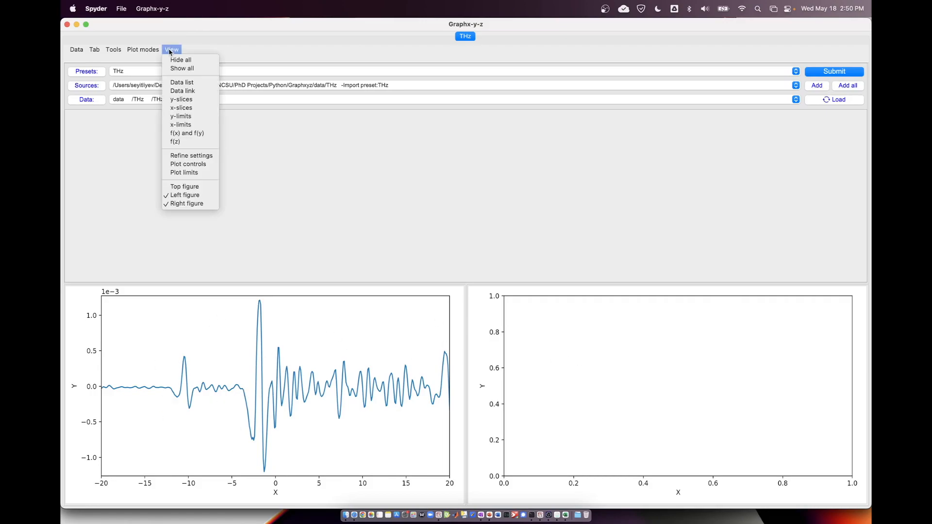
left_click(192, 156)
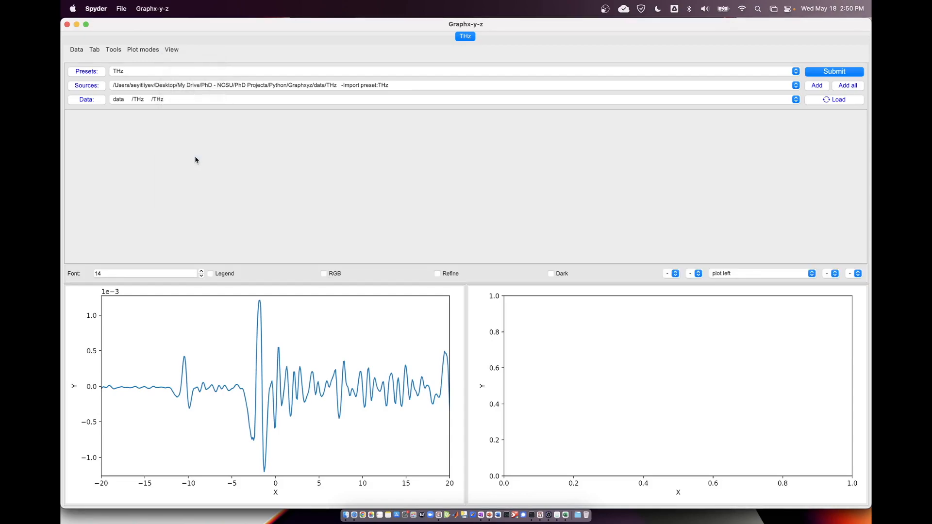
left_click(744, 273)
left_click(744, 281)
left_click(817, 70)
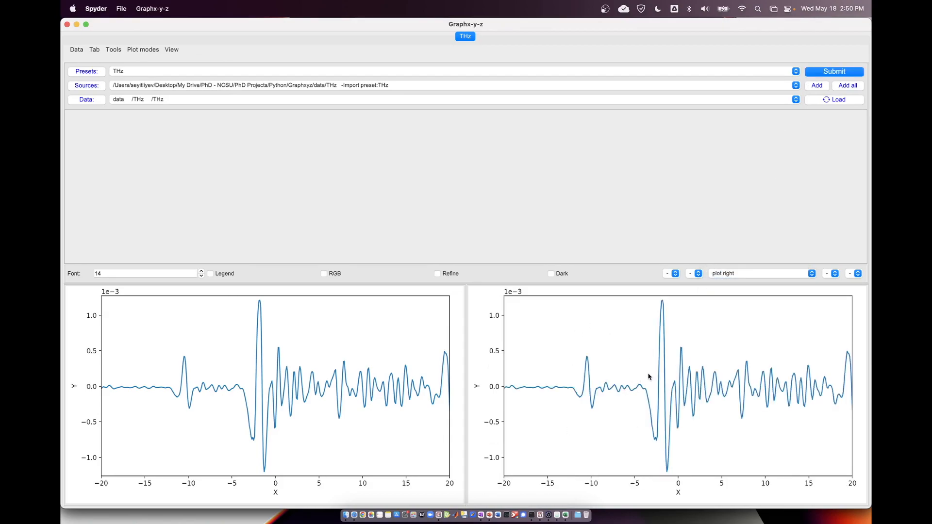
Set the plotting target back to the left figure and turn on its legend.
left_click(728, 273)
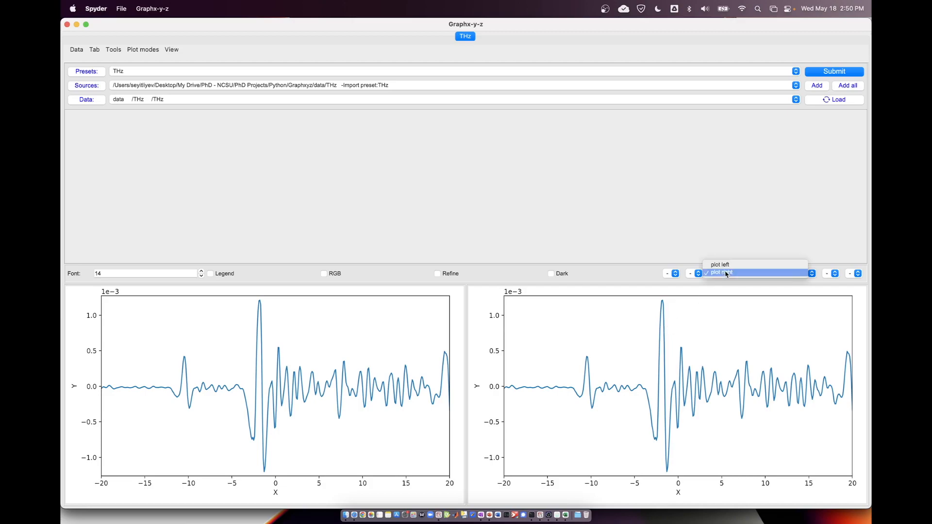
left_click(728, 263)
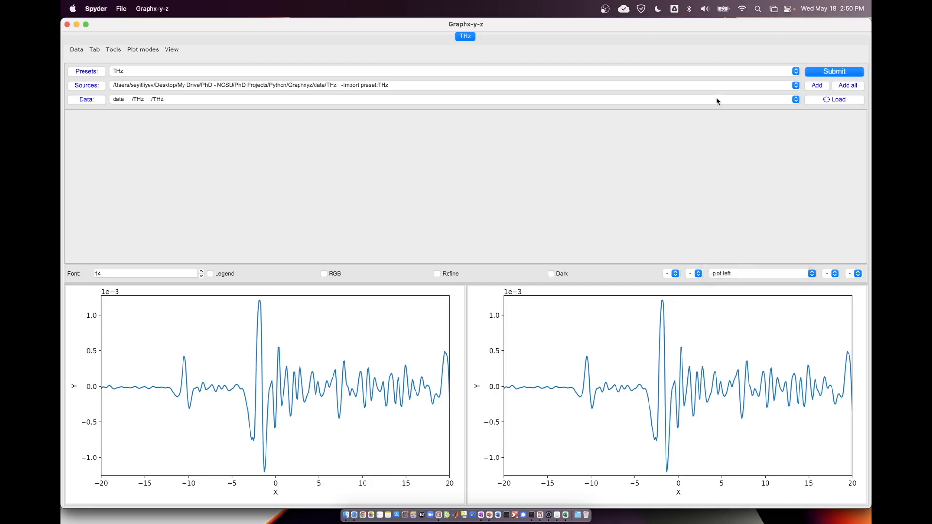
left_click(234, 274)
Set the font size of the figures to 10.
left_click(202, 277)
left_click(202, 277)
left_click(203, 277)
left_click(202, 277)
left_click(203, 277)
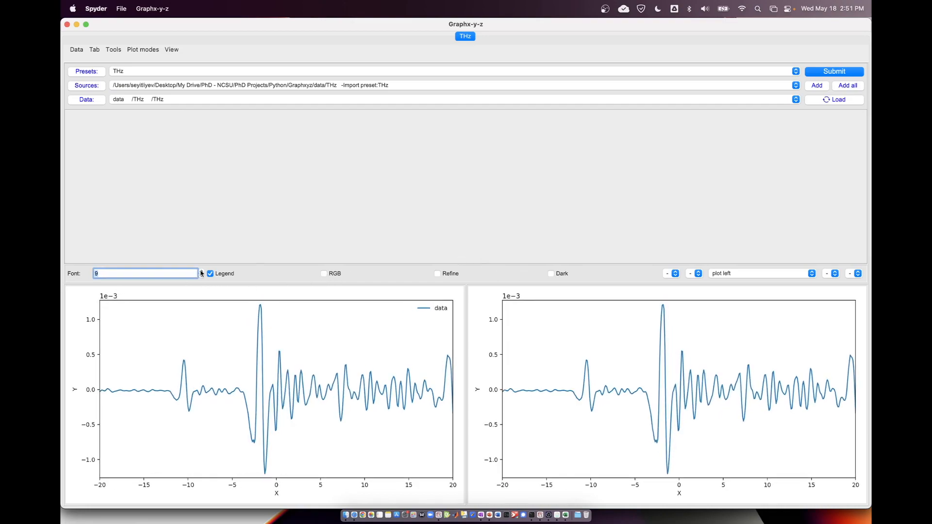
left_click(201, 272)
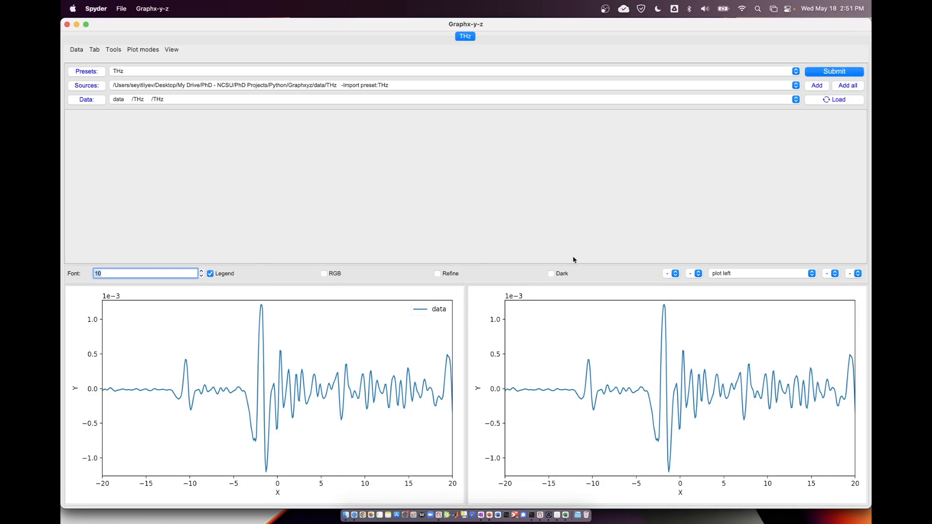
Set the marker style to o and replot the data in the left figure.
left_click(667, 274)
left_click(675, 276)
left_click(674, 275)
left_click(674, 275)
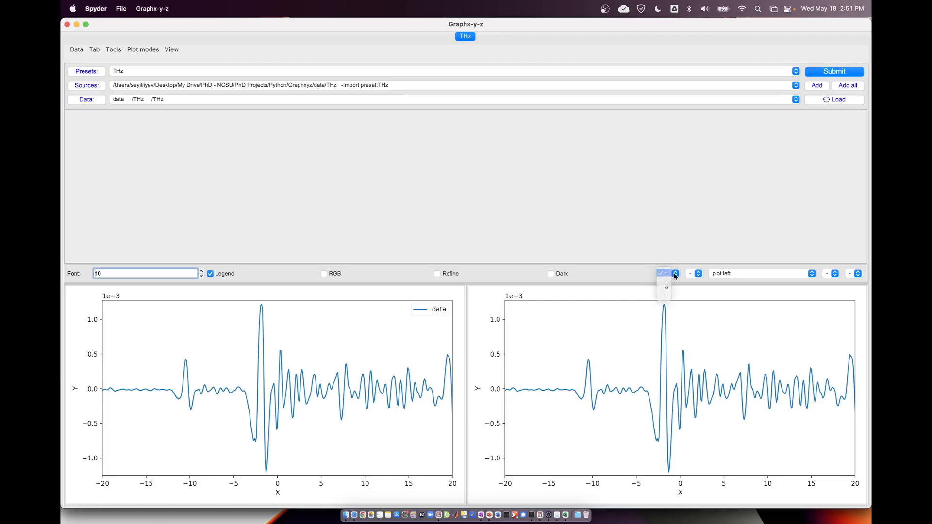
left_click(675, 275)
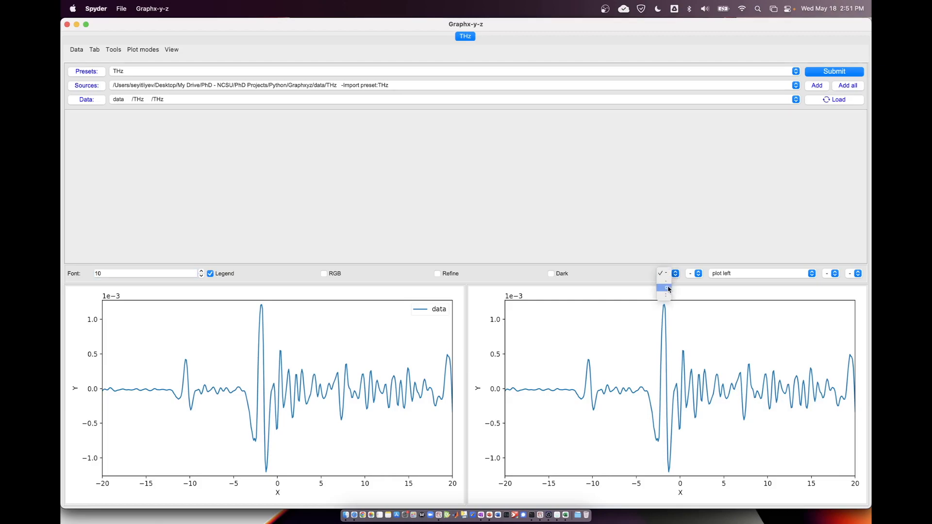
left_click(666, 289)
left_click(817, 74)
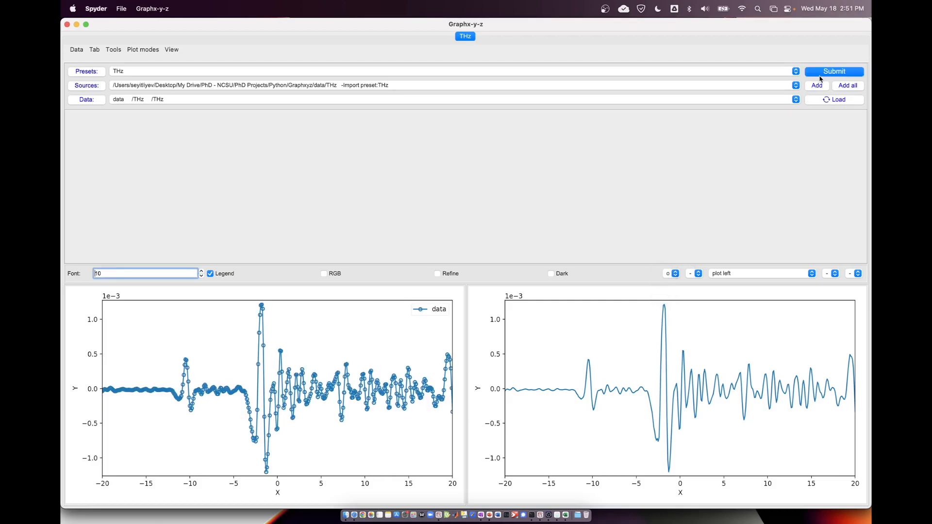
Set the left figure's marker style back to -, turn off its legend and replot the THz data.
left_click(670, 274)
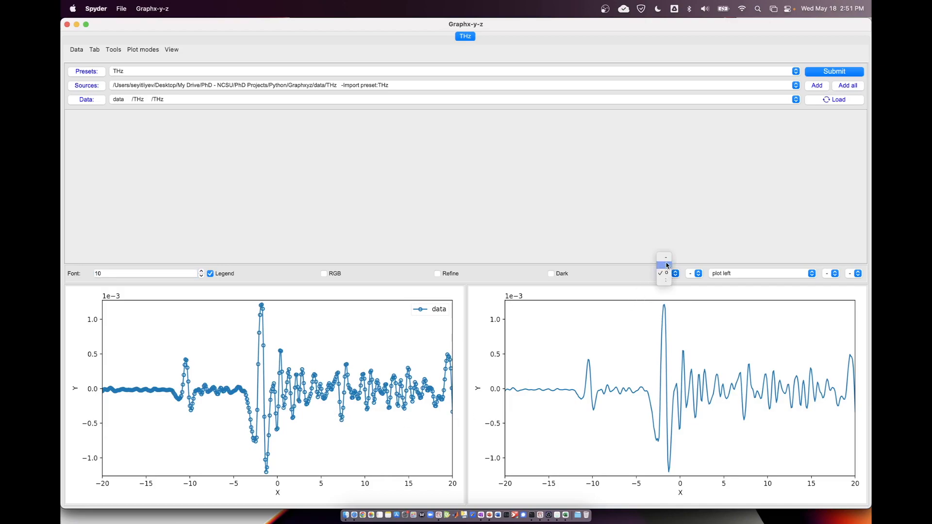
left_click(665, 258)
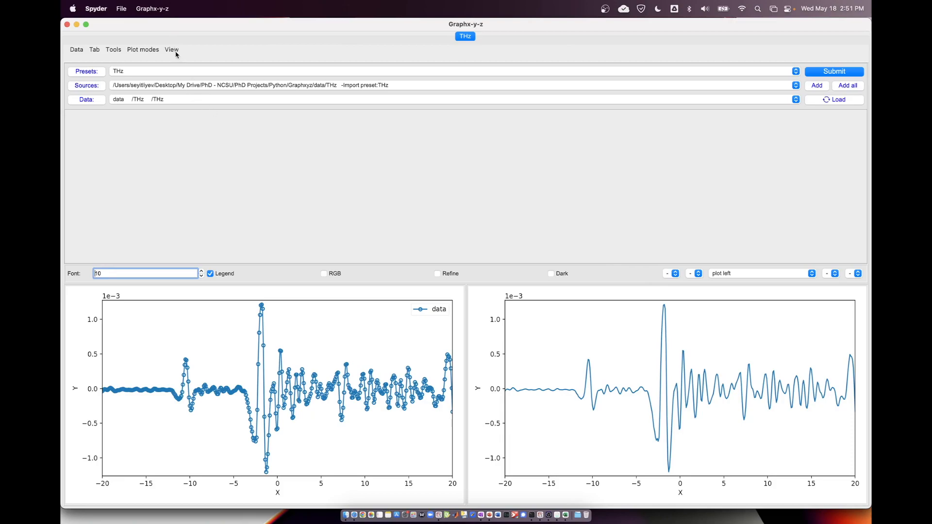
left_click(110, 53)
left_click(111, 52)
left_click(110, 51)
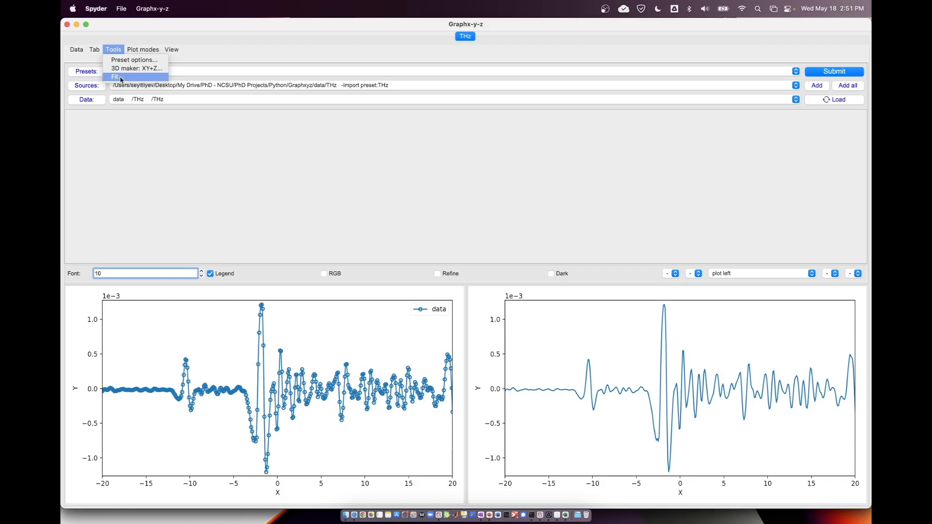
left_click(142, 150)
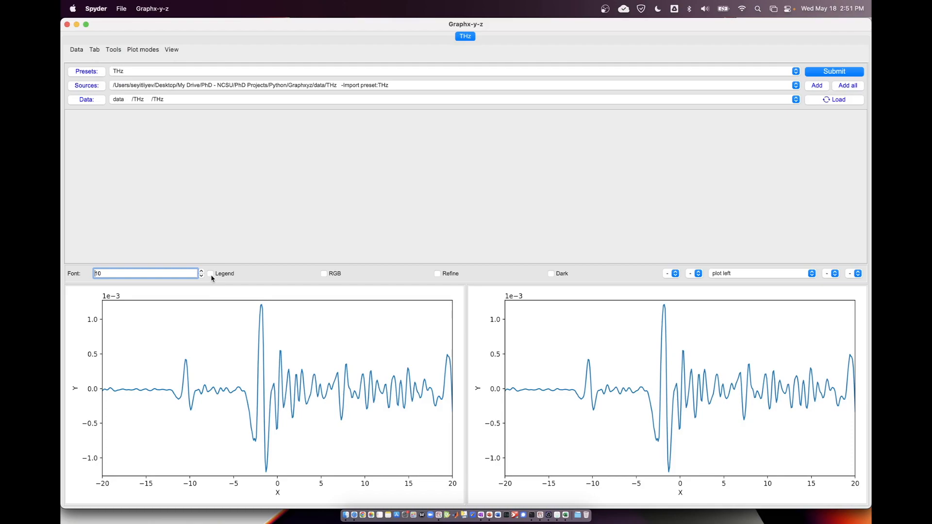
Show the plot controls and zoom the left figure to x from about -6.5 to 4.3.
left_click(168, 49)
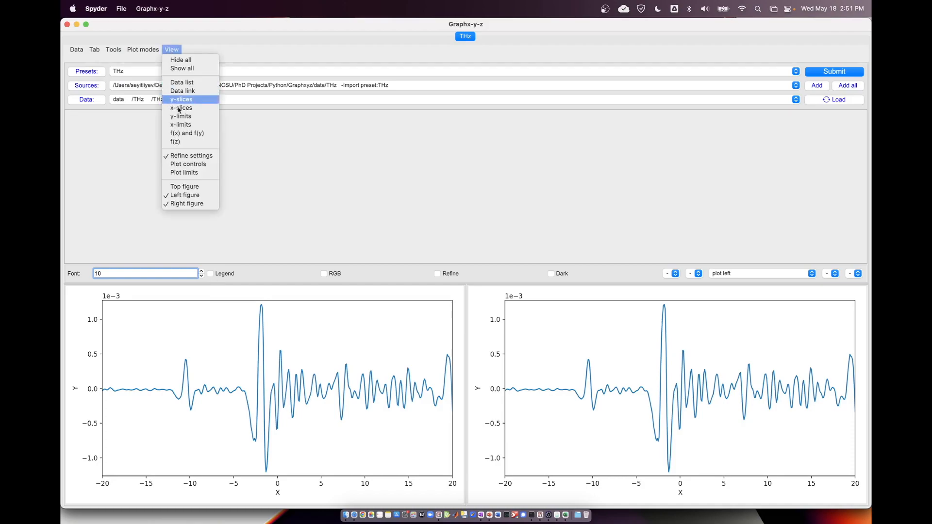
left_click(195, 165)
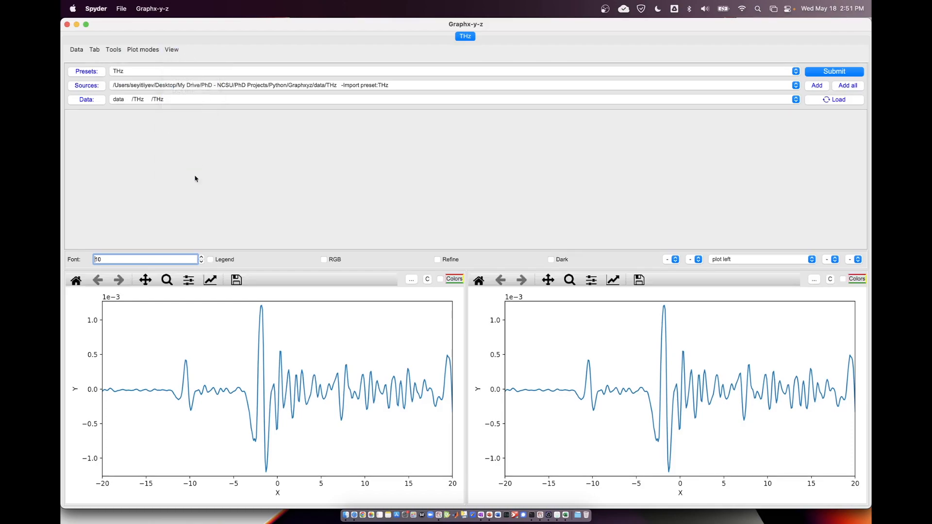
left_click(167, 279)
left_click_drag(221, 305, 315, 482)
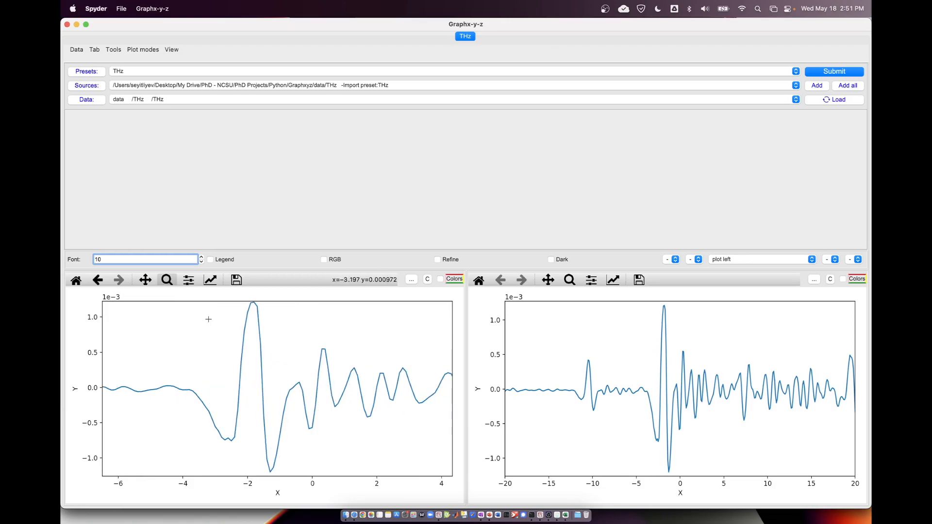
left_click(167, 281)
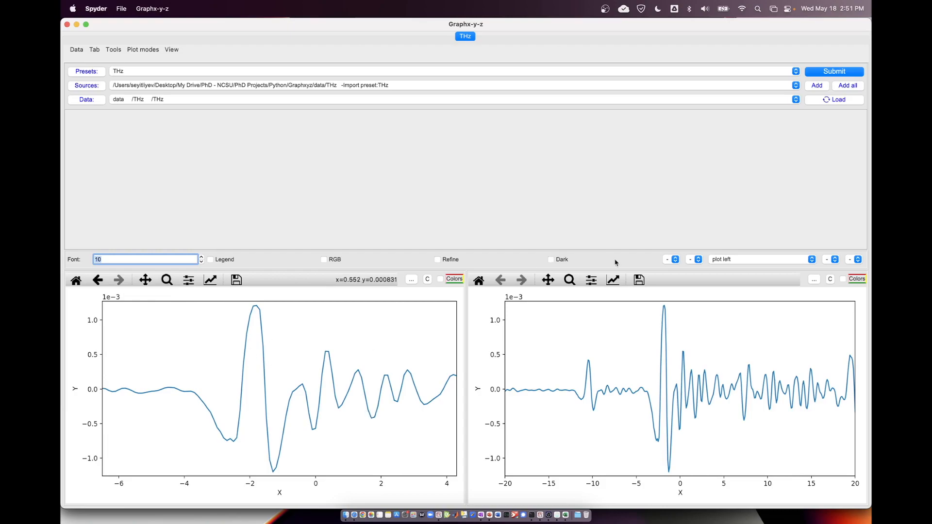
Set the marker style to o with a blank line style and replot the left figure.
left_click(672, 259)
left_click(668, 273)
left_click(690, 259)
left_click(689, 275)
left_click(669, 262)
left_click(668, 262)
left_click(687, 262)
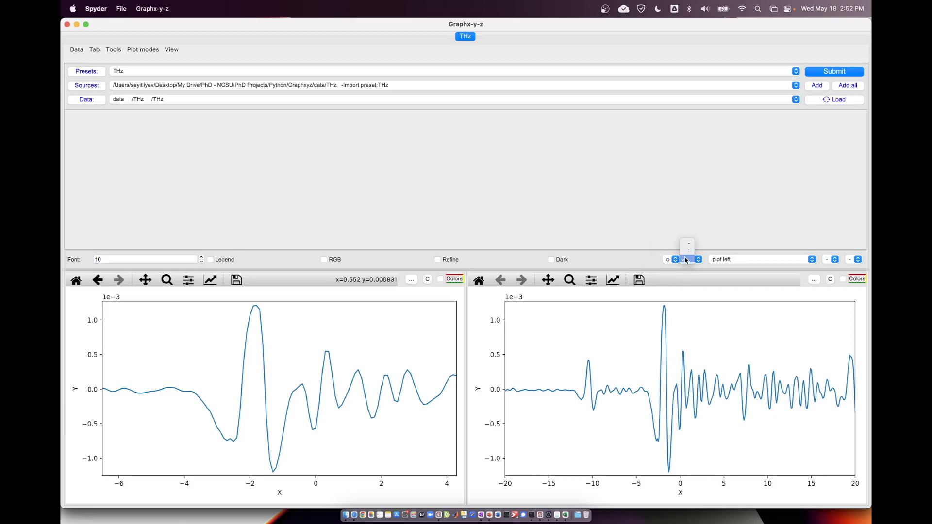
left_click(688, 261)
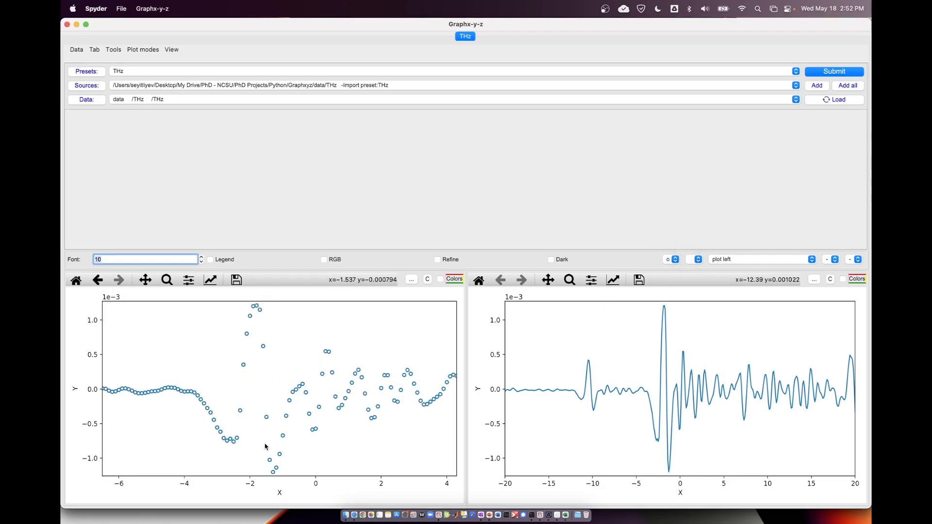
Open the Fit tool and plot the left figure's data using yleft and xleft.
left_click(113, 49)
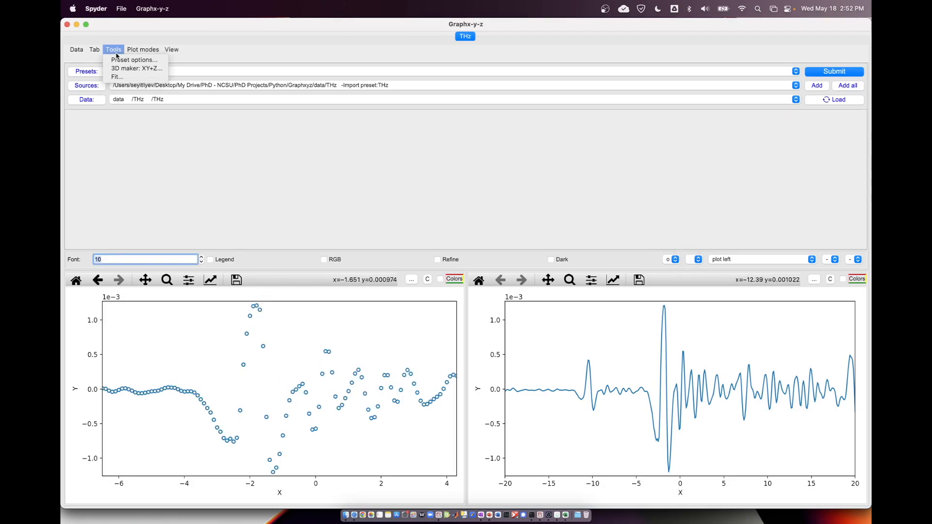
left_click(124, 79)
left_click(140, 80)
left_click(127, 67)
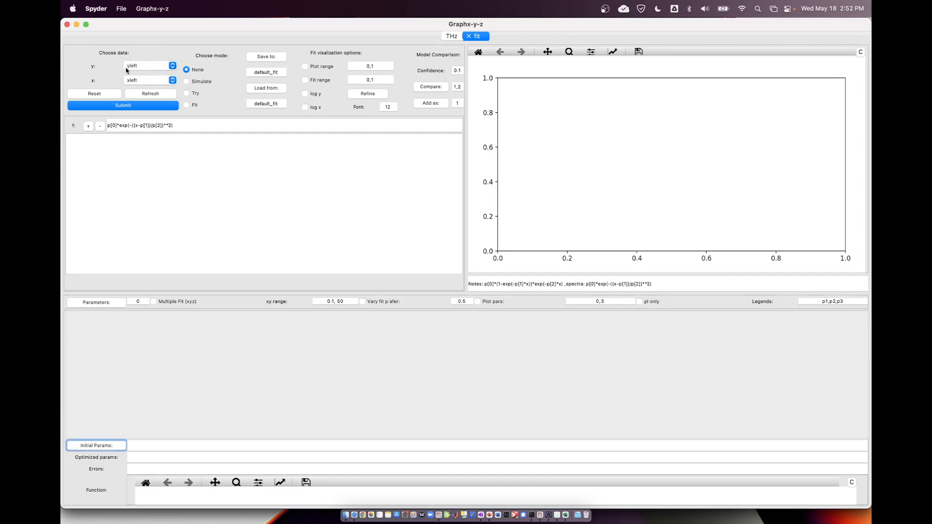
left_click(132, 107)
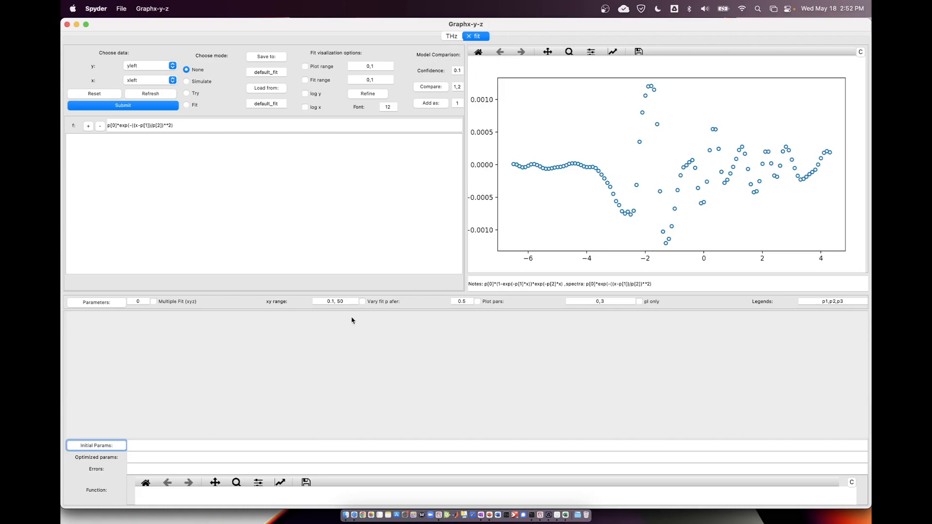
Examine the fit function's formula, then close the fit tab.
left_click(183, 130)
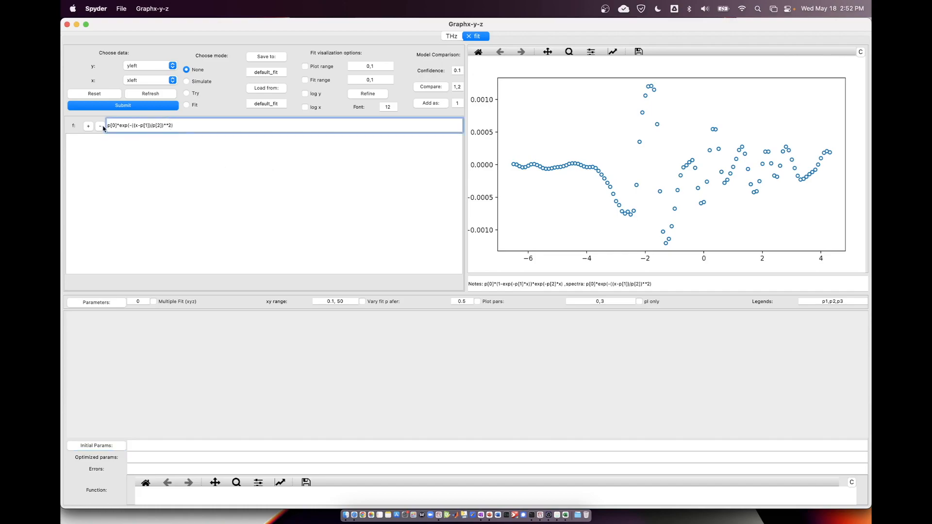
left_click_drag(173, 126, 100, 124)
left_click(182, 124)
left_click_drag(181, 124, 101, 122)
left_click(182, 126)
left_click(469, 37)
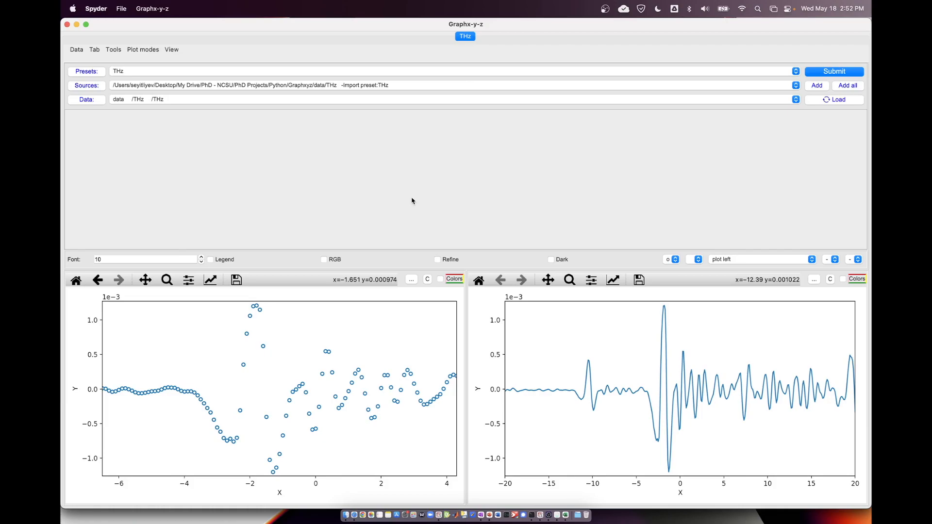
Hide all view elements of the THz tab and show only the right figure.
left_click(176, 50)
left_click(175, 56)
left_click(175, 52)
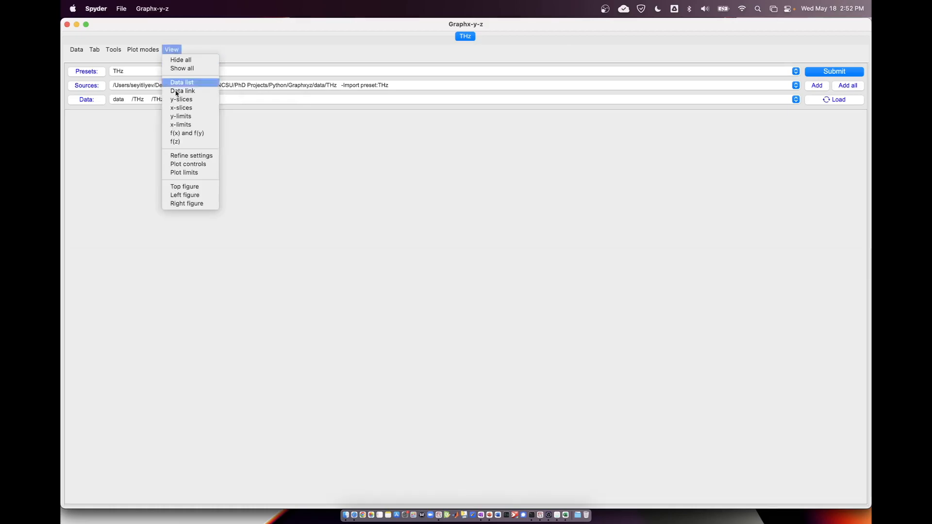
left_click(194, 202)
left_click(172, 50)
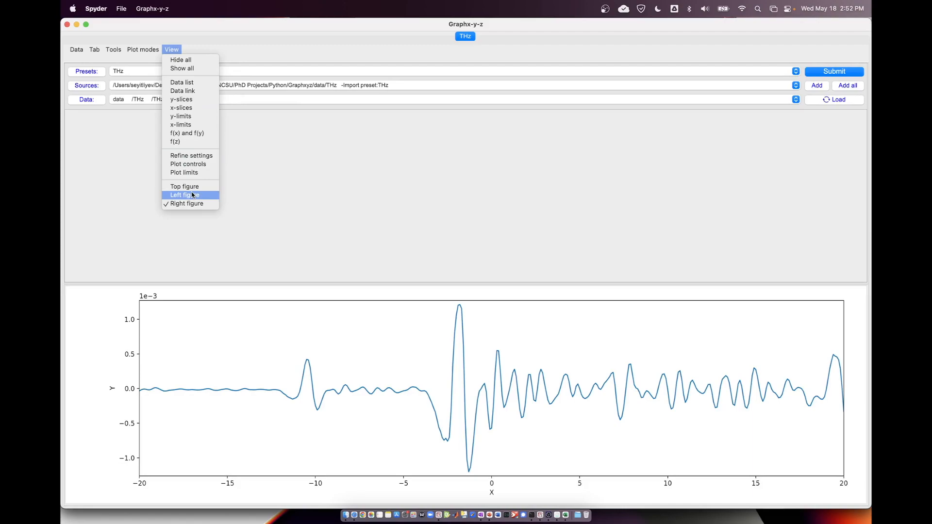
left_click(333, 166)
Show the refine settings and the left figure in the THz tab.
left_click(172, 51)
left_click(203, 163)
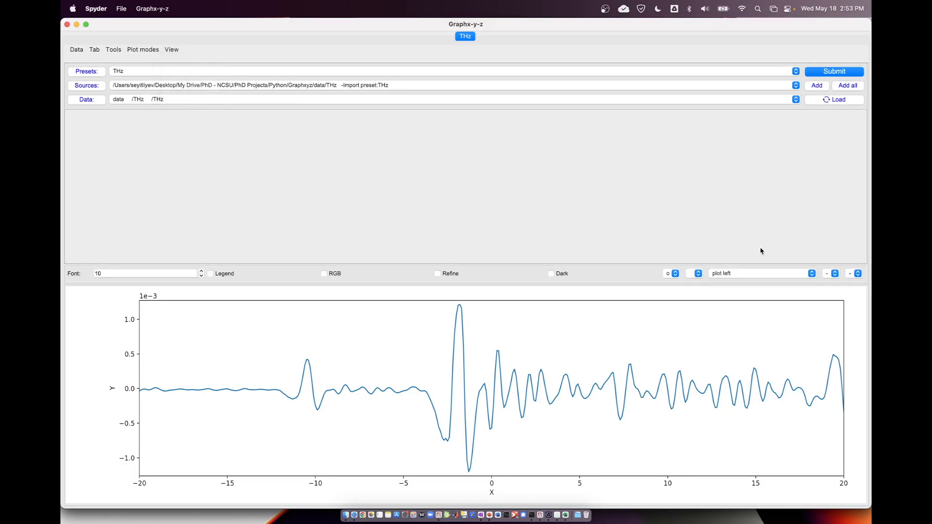
left_click(177, 50)
left_click(172, 195)
Hide the right figure and the refine settings, keeping only the left figure.
left_click(170, 49)
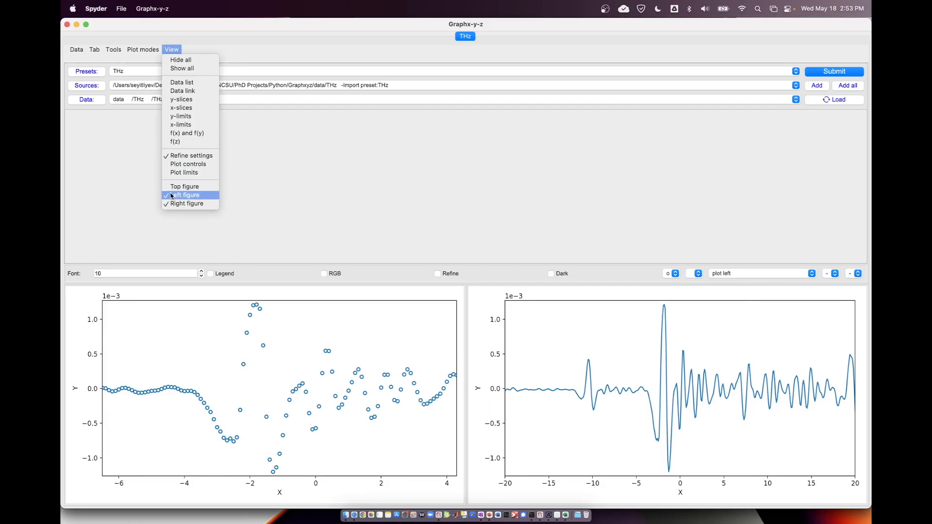
left_click(173, 203)
left_click(179, 48)
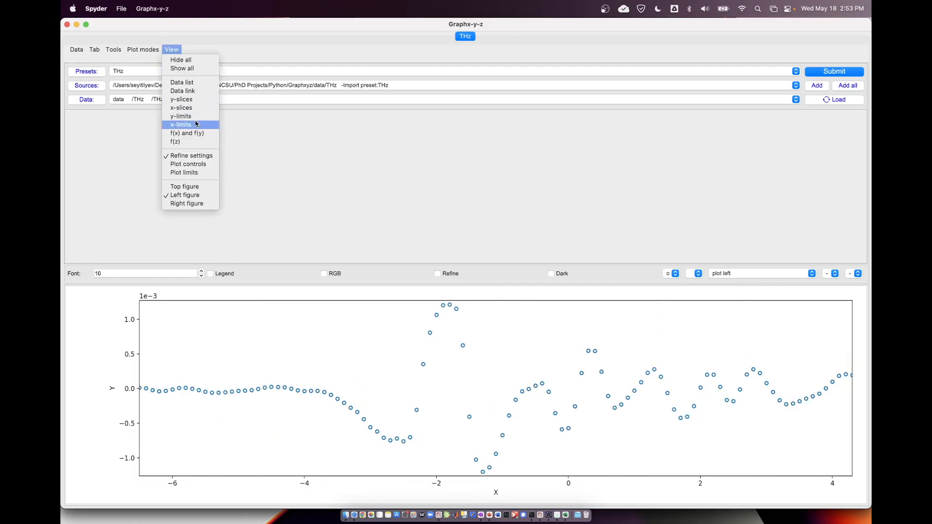
left_click(184, 156)
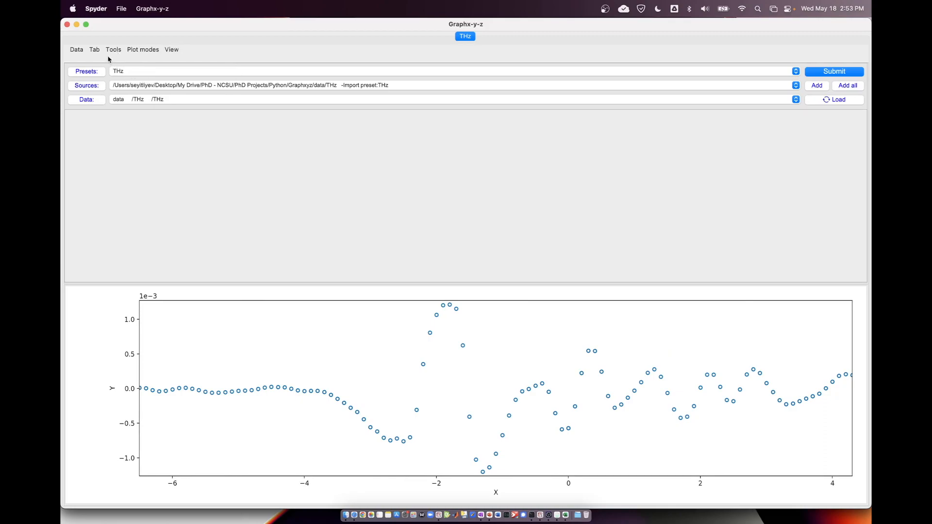
Show the data list and set the plot mode to Multiple.
left_click(172, 49)
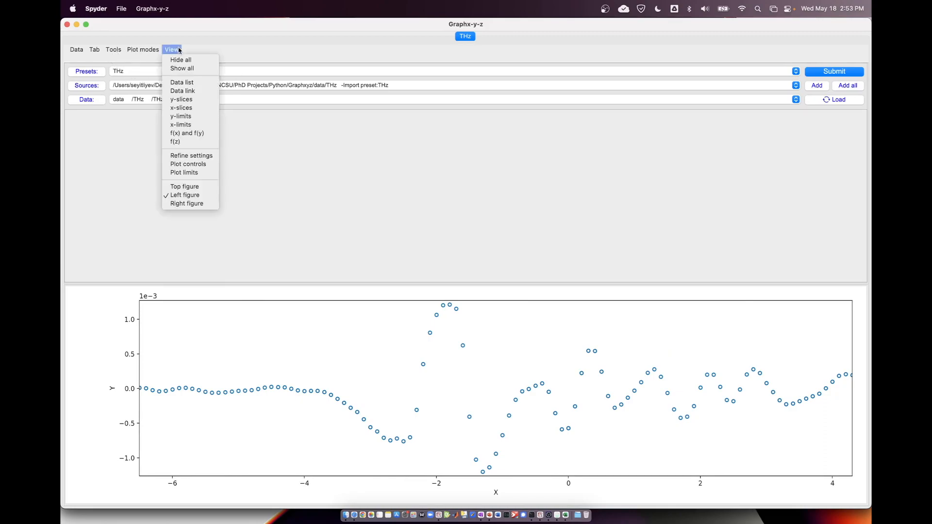
left_click(193, 83)
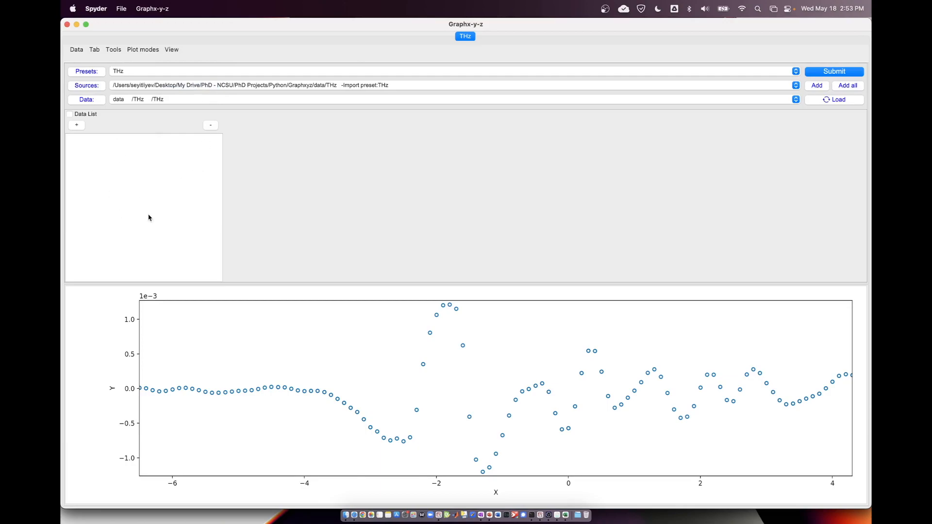
left_click(145, 50)
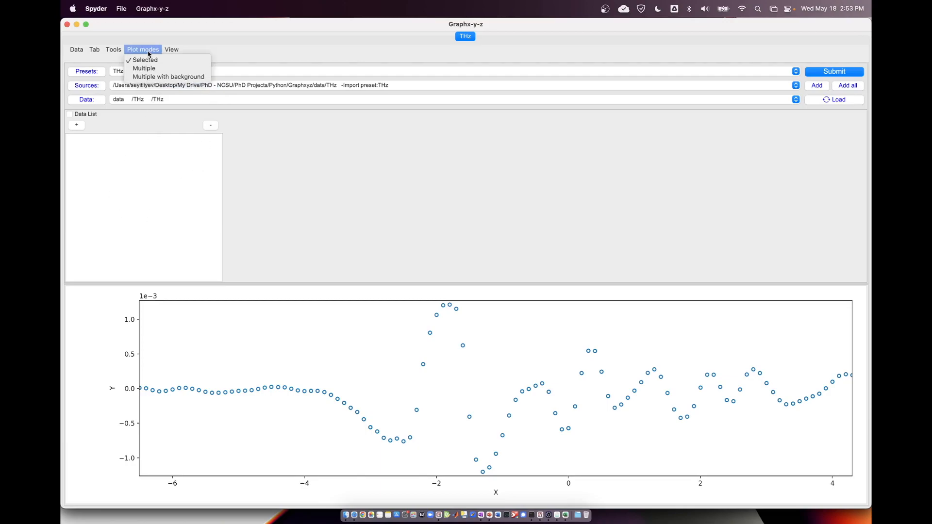
left_click(145, 68)
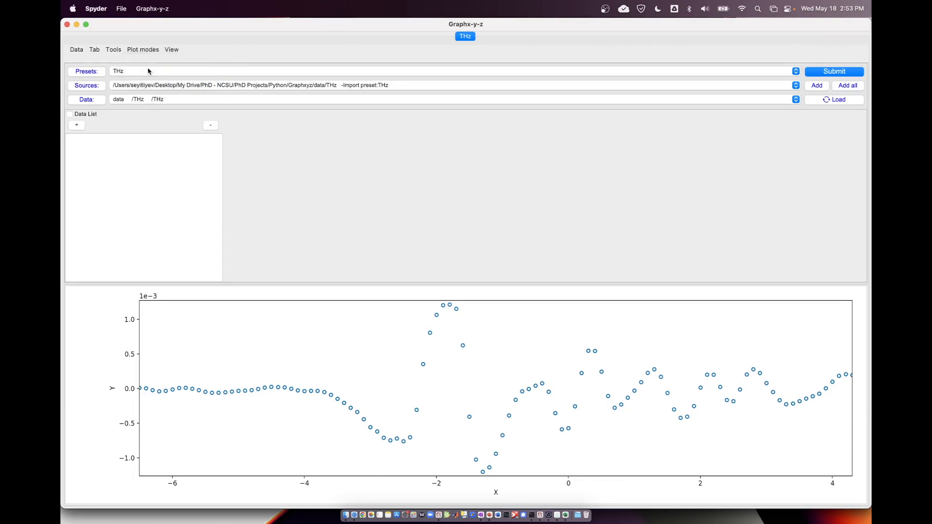
left_click(143, 52)
left_click(152, 52)
Add the THz data to the data list twice, keeping the THz preset selected.
left_click(77, 125)
left_click(77, 126)
left_click(135, 73)
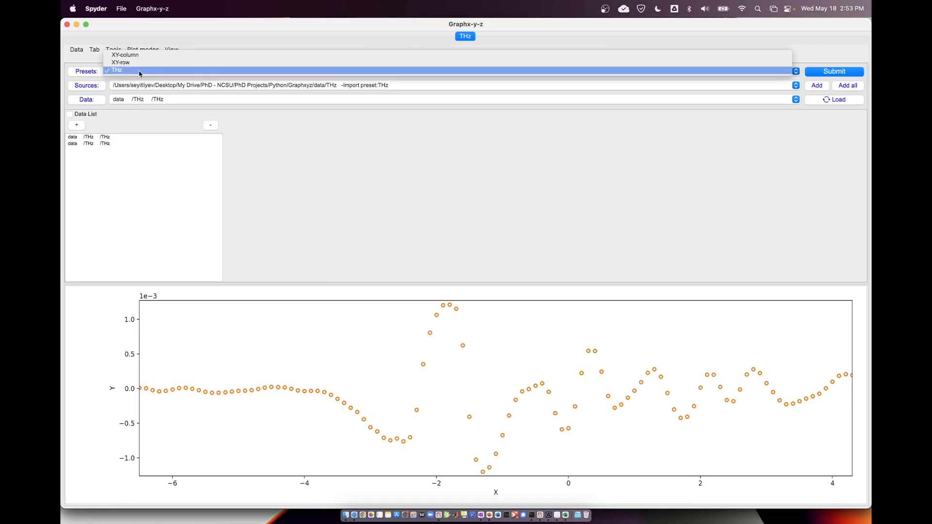
left_click(140, 74)
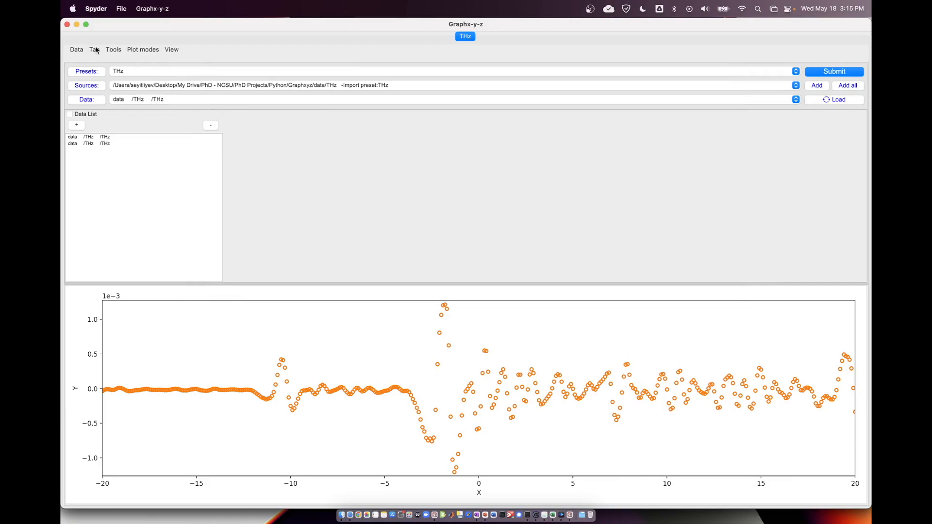
Create a new tab beside the THz tab and make it the active one.
left_click(95, 49)
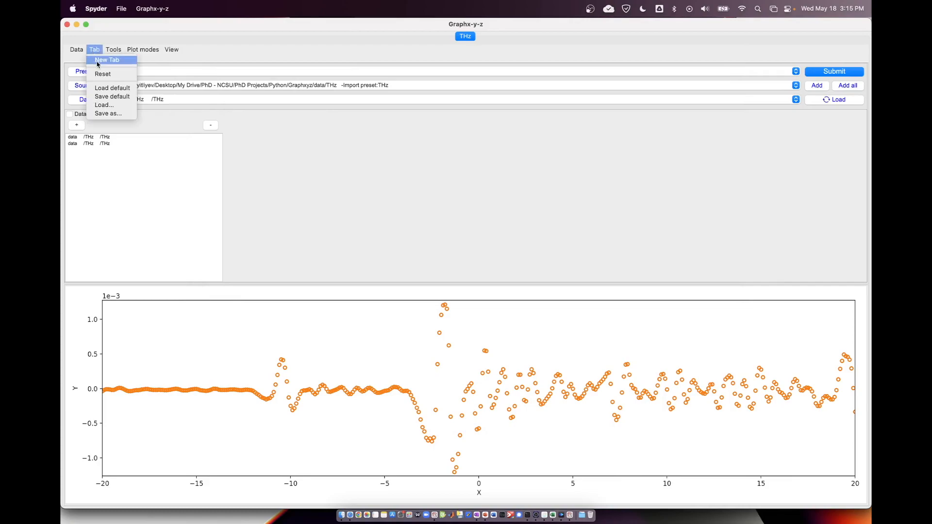
left_click(106, 59)
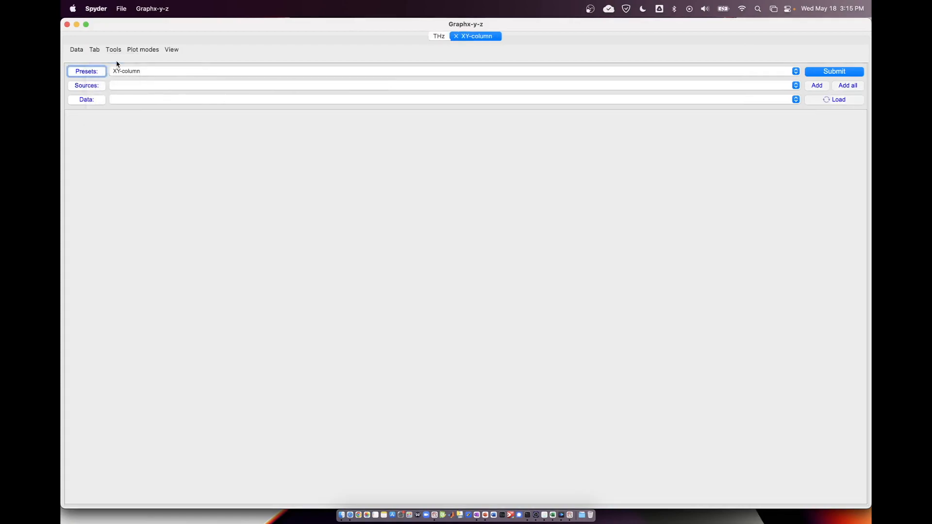
left_click(439, 36)
left_click(474, 36)
Review the available presets in the new tab and open the options for the XY-column preset.
left_click(128, 71)
left_click(134, 72)
left_click(165, 71)
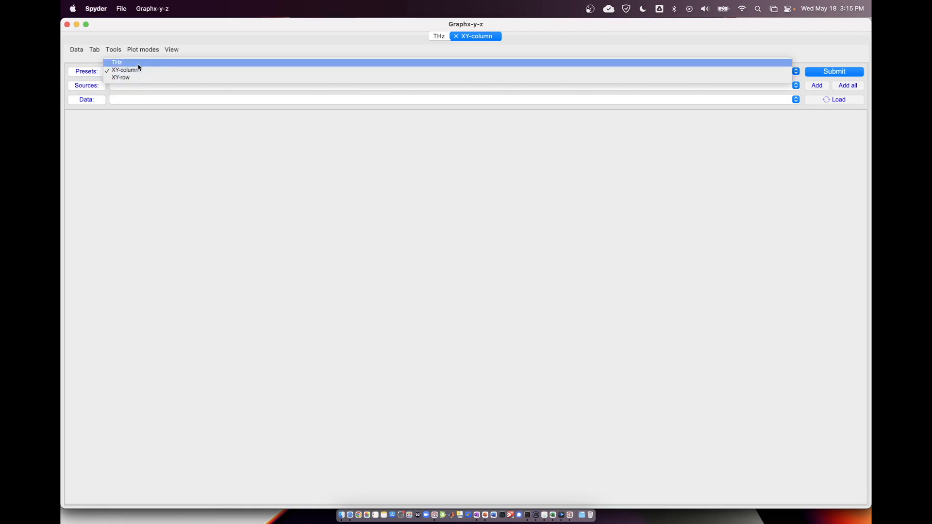
left_click(98, 76)
left_click(98, 74)
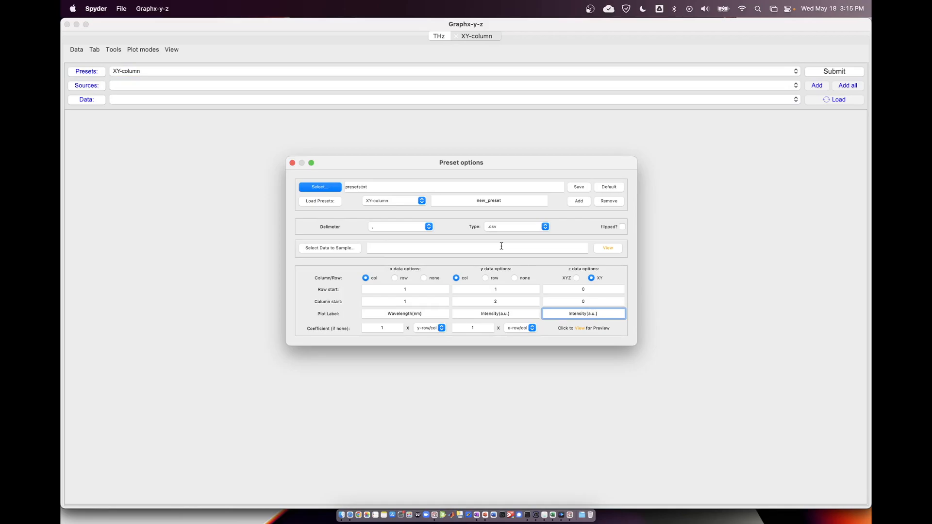
Choose Data 1.csv from the mtdata folder as the sample data for the preset.
left_click(339, 248)
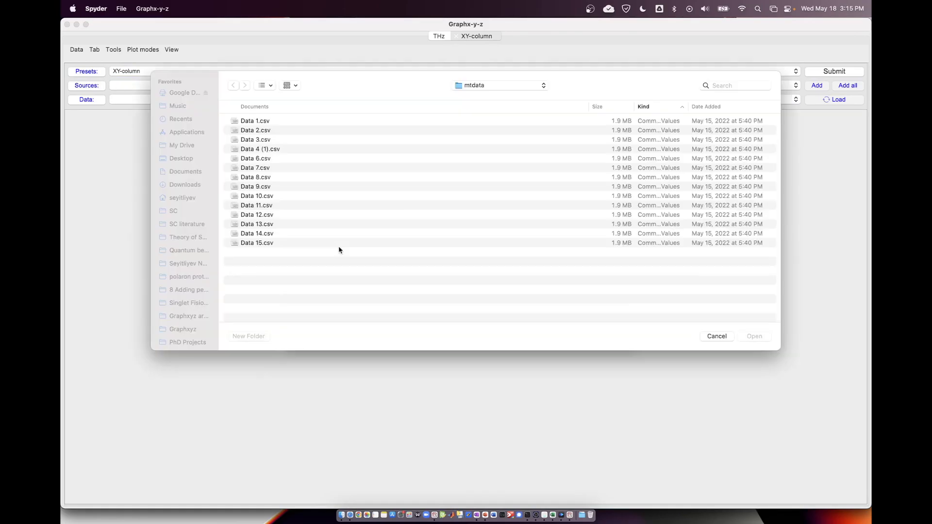
double_click(249, 149)
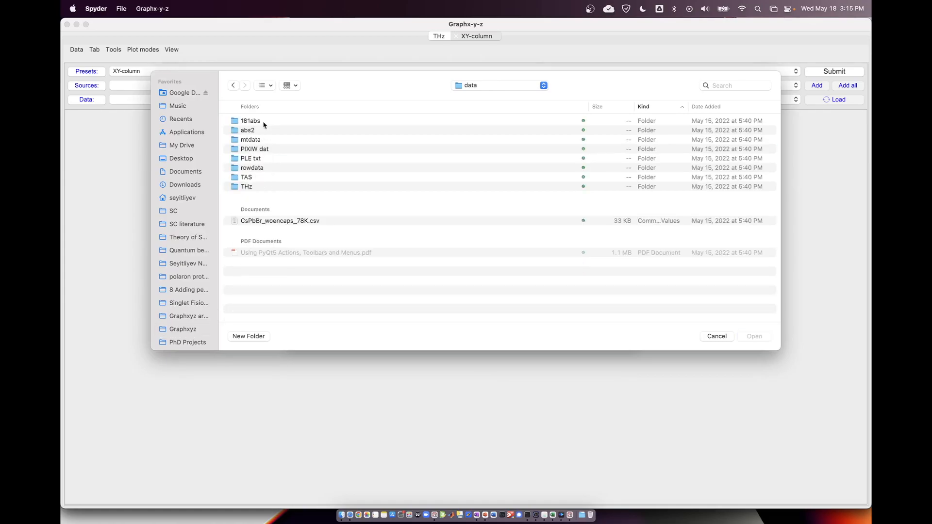
double_click(257, 140)
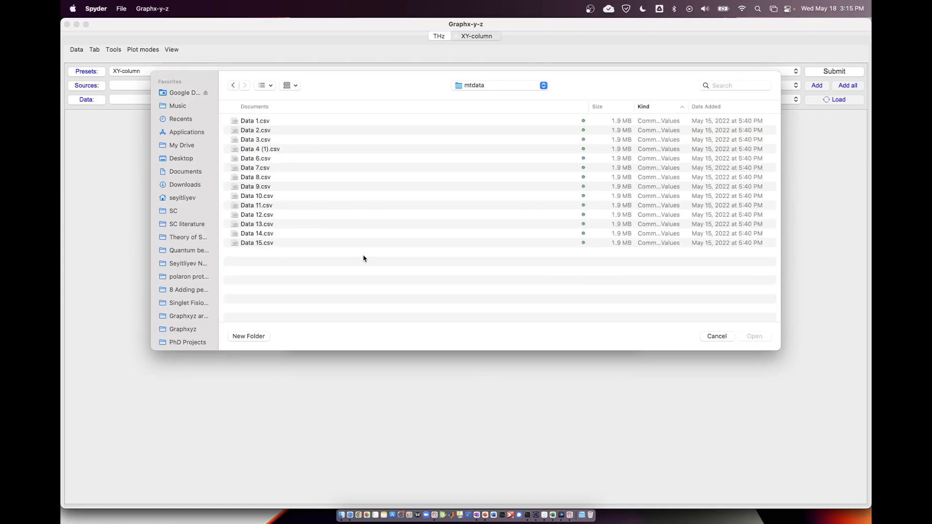
left_click(252, 121)
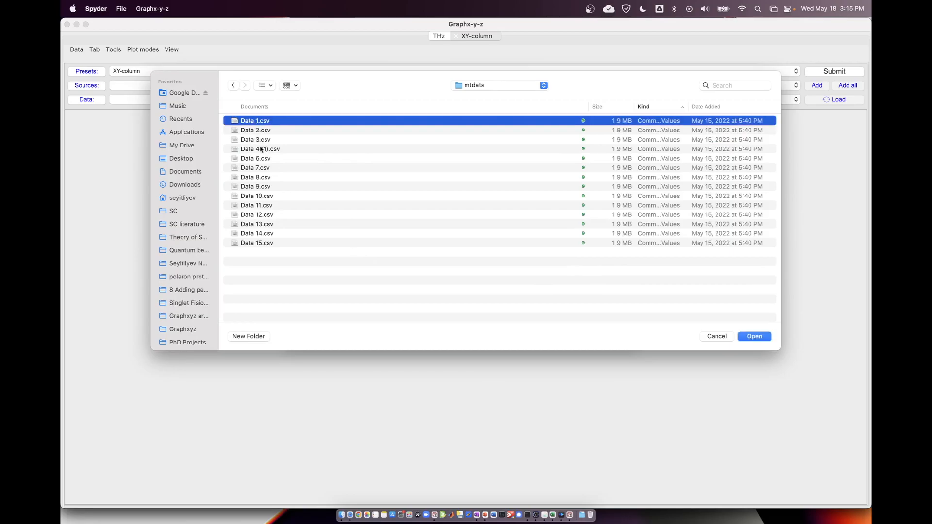
double_click(258, 122)
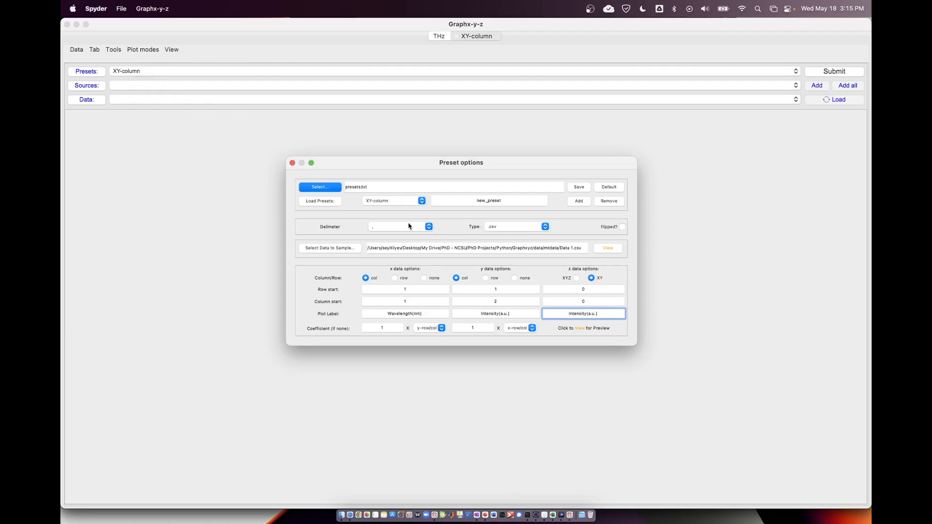
Preview the sample data table and arrange it side by side with the preset options.
left_click(607, 248)
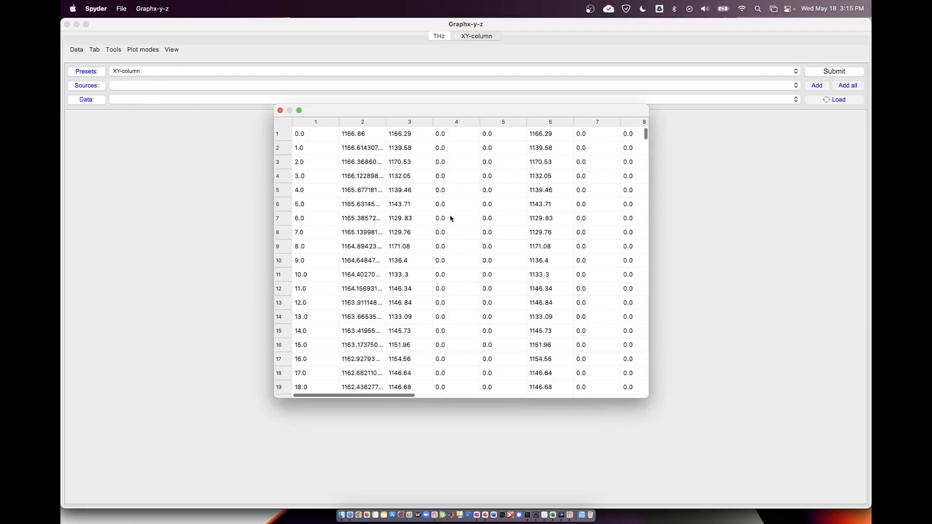
scroll(442, 253, "down", 20)
scroll(442, 253, "up", 20)
left_click_drag(422, 110, 289, 112)
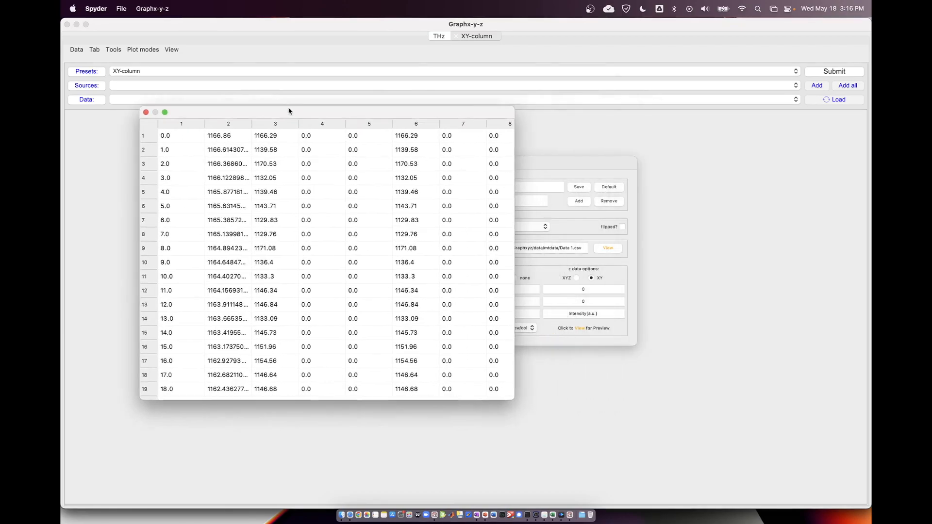
left_click_drag(530, 164, 765, 148)
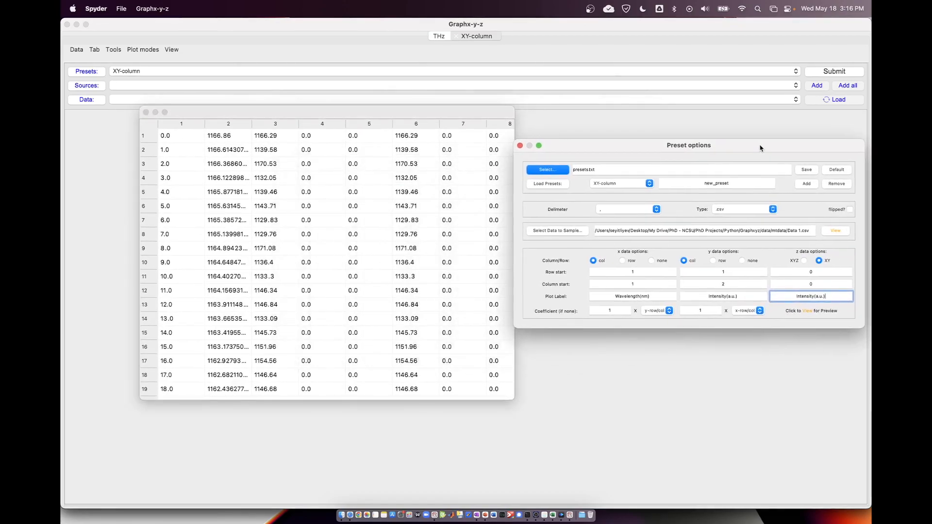
left_click_drag(440, 113, 411, 117)
left_click_drag(608, 154, 584, 154)
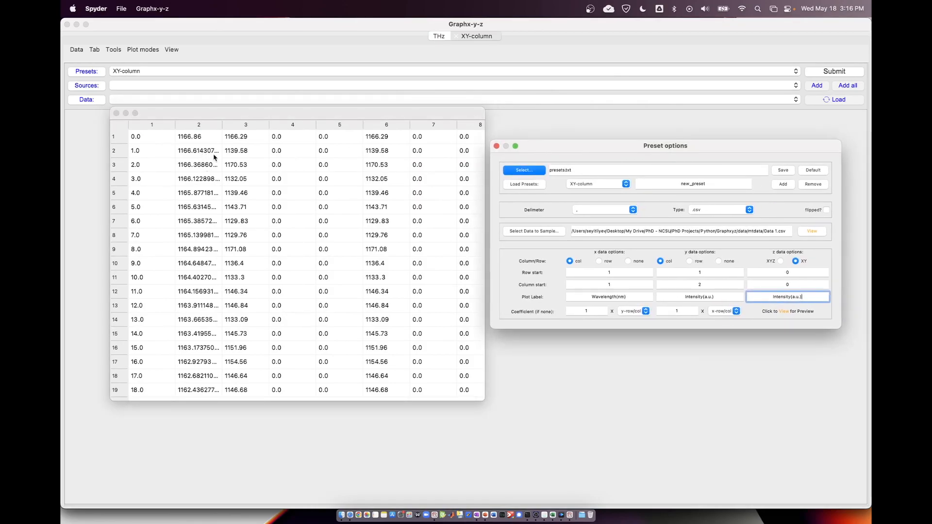
Examine columns 2 and 3 of the sample table to identify the x and y data and their order.
left_click_drag(199, 127, 245, 129)
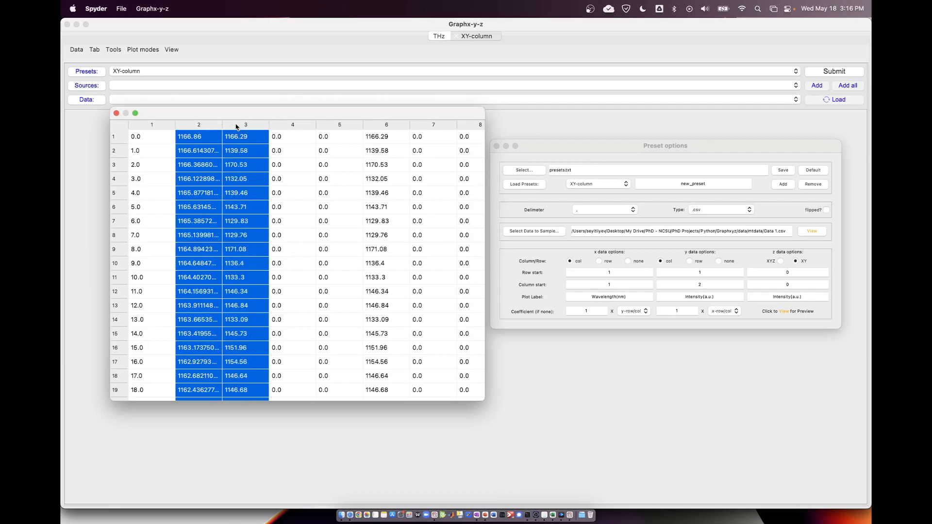
left_click(223, 150)
left_click(202, 143)
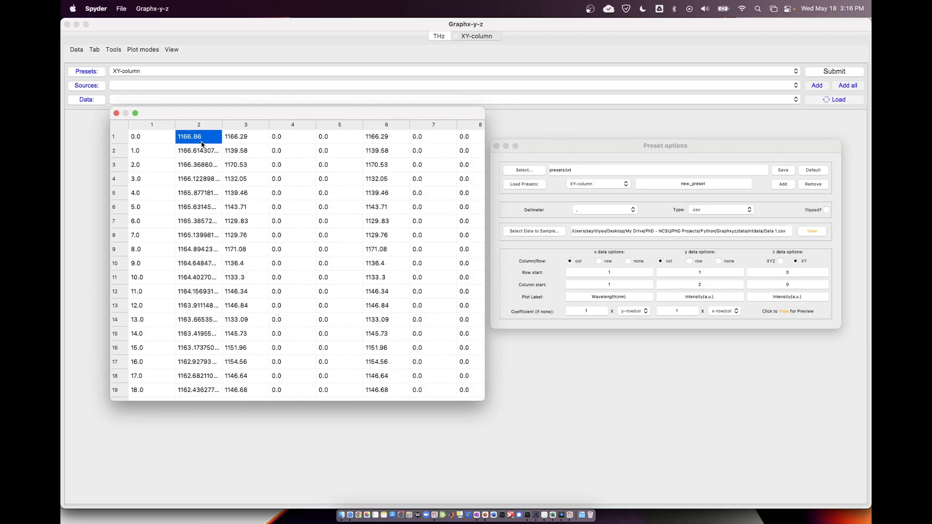
left_click_drag(203, 129, 237, 130)
left_click(204, 134)
left_click(202, 128)
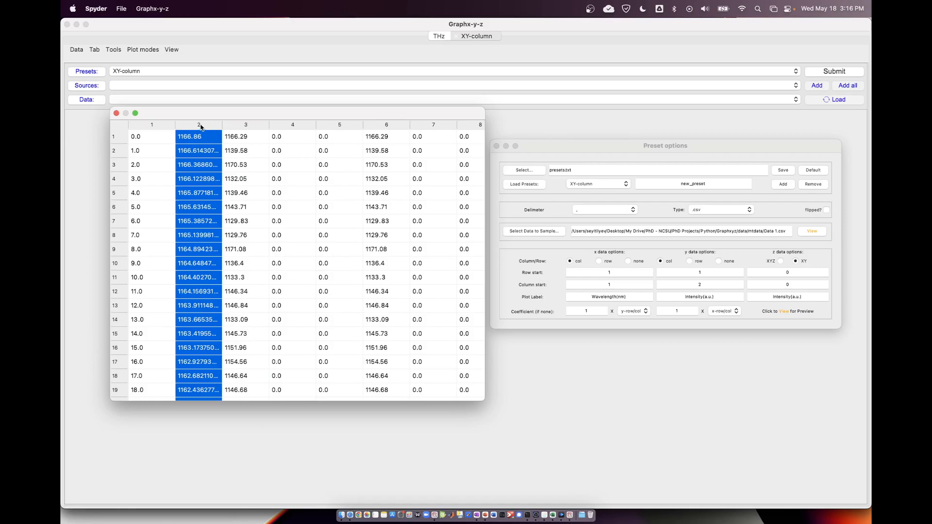
left_click(242, 126)
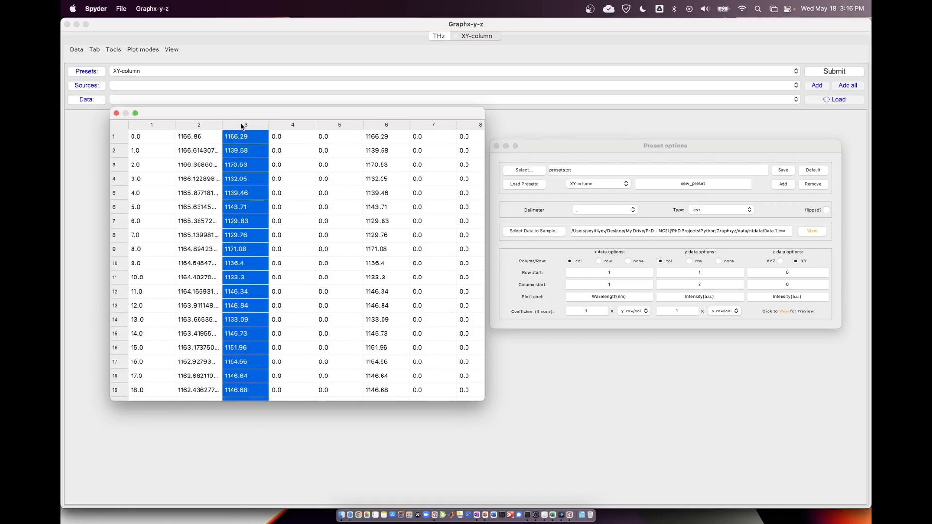
left_click(217, 127)
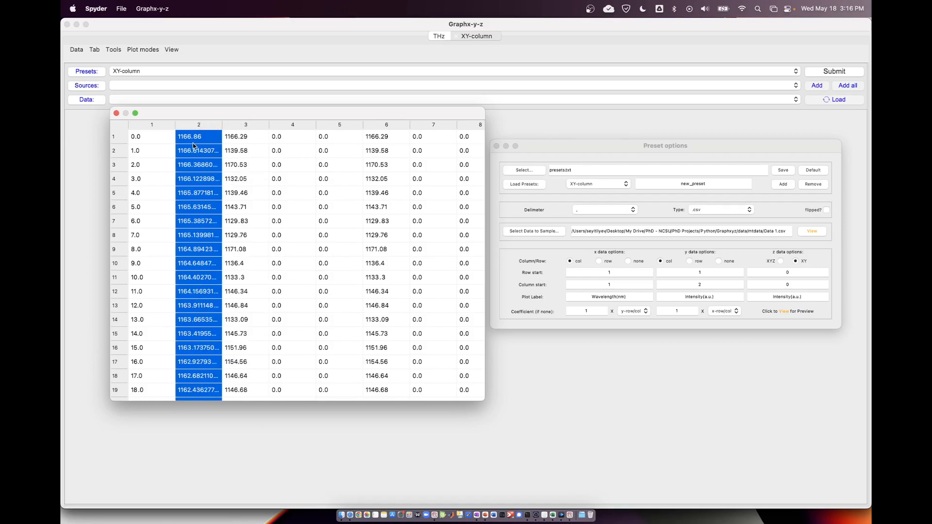
left_click(249, 126)
left_click(204, 127)
left_click(203, 150)
scroll(203, 152, "down", 20)
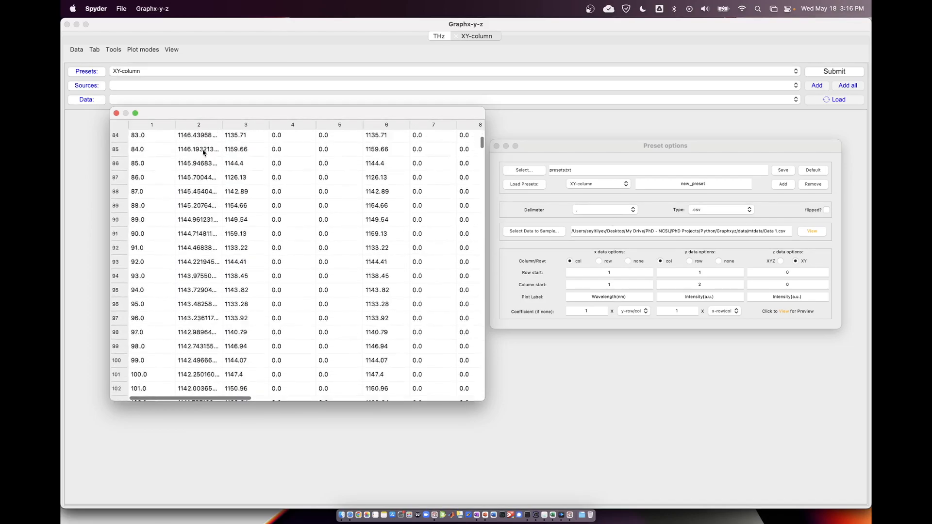
scroll(203, 152, "up", 20)
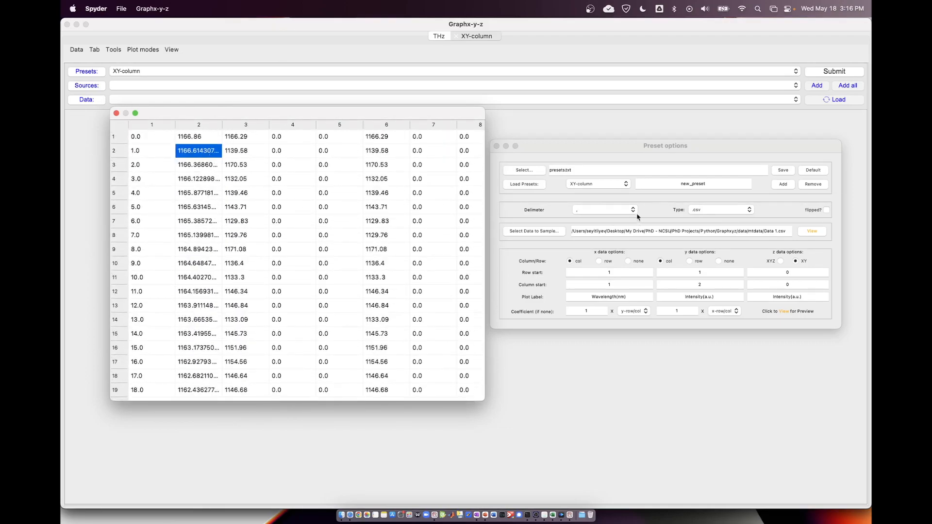
Mark the data as flipped, and set the x data to start at row 1, column 2 and the y data at row 1, column 3.
left_click(663, 146)
left_click(826, 209)
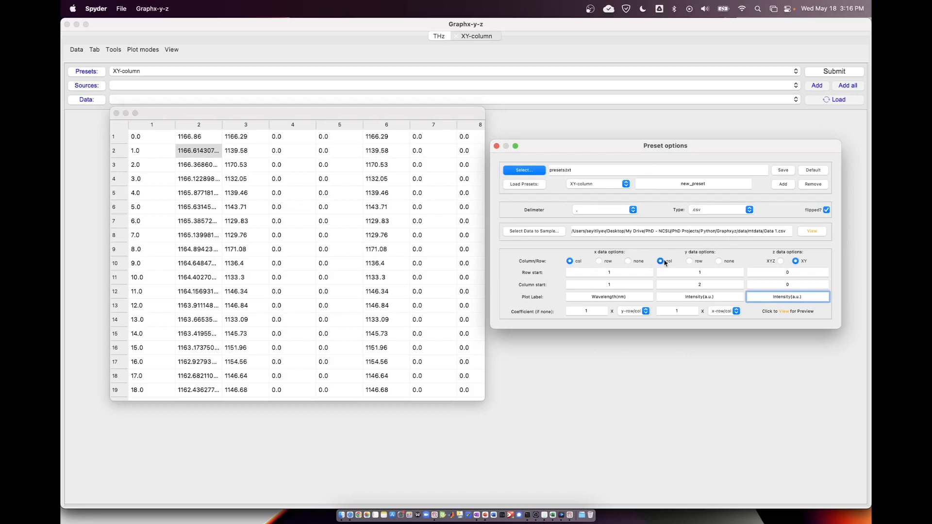
left_click(602, 273)
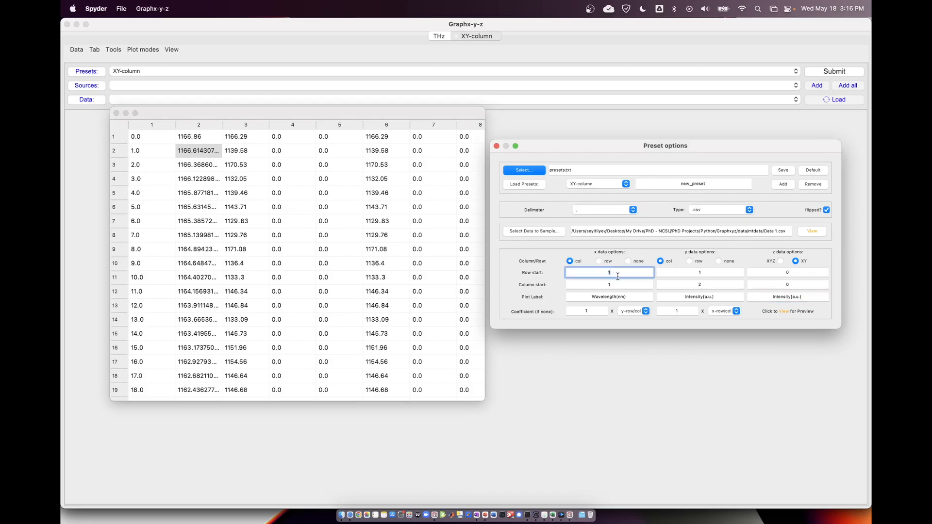
left_click(704, 271)
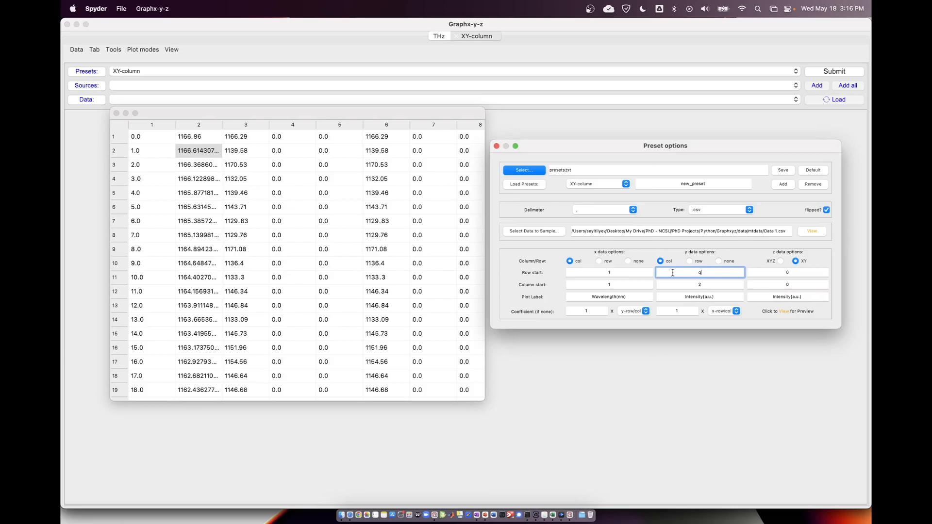
left_click(611, 285)
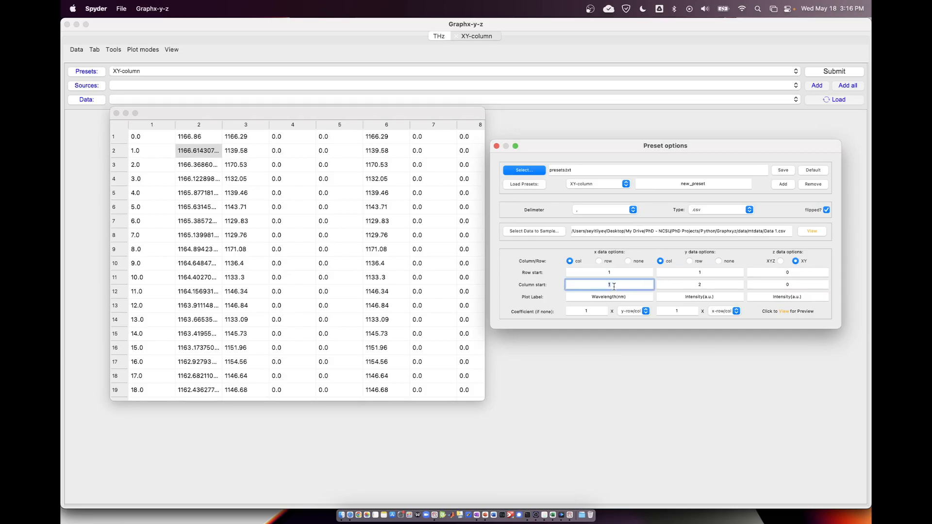
left_click(711, 272)
left_click(587, 285)
left_click(721, 286)
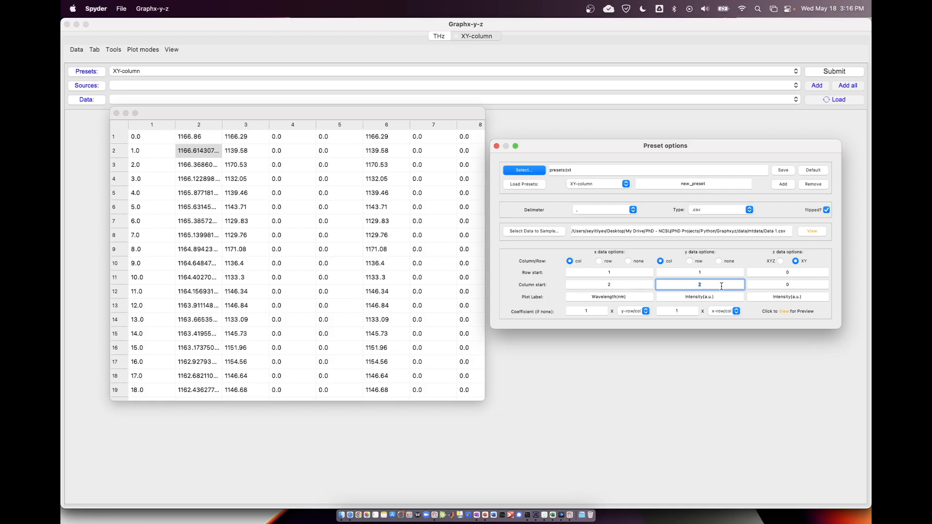
double_click(606, 296)
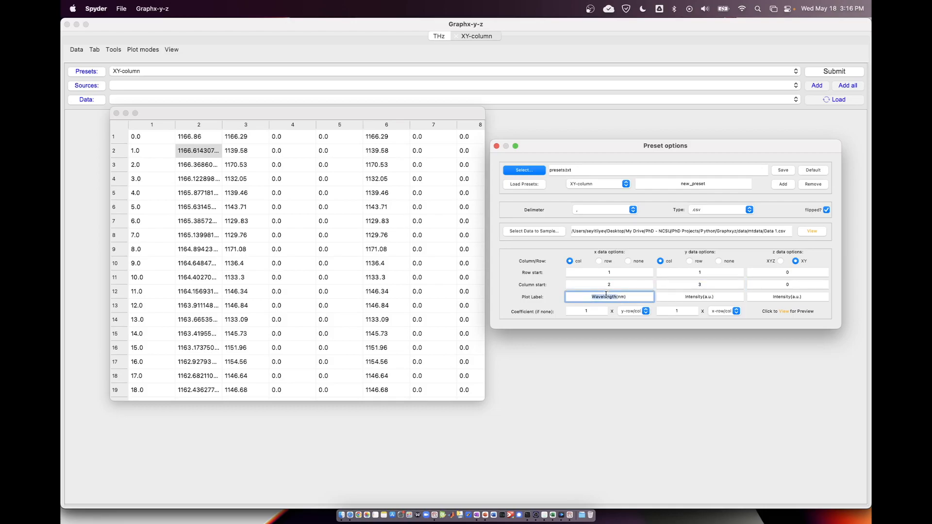
double_click(693, 296)
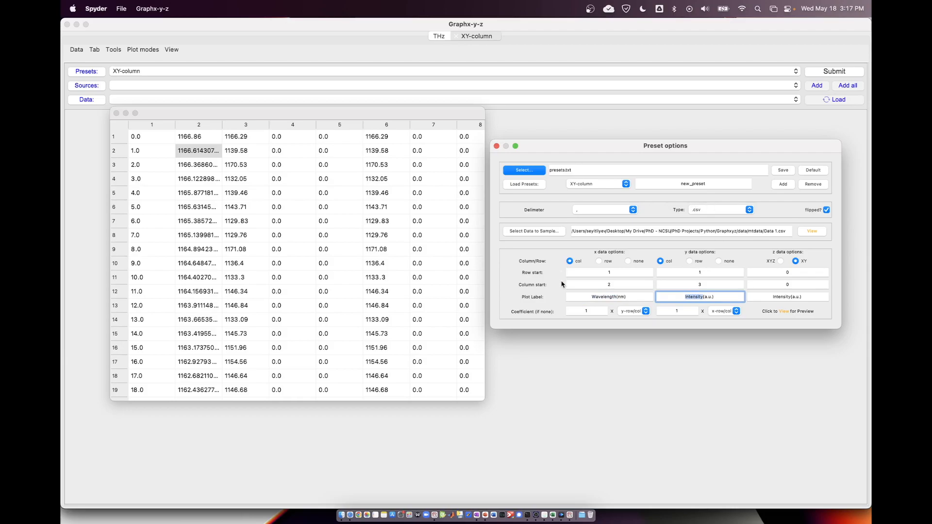
Name the preset mt, add it to the presets and select it.
left_click(703, 185)
double_click(703, 184)
type("mt")
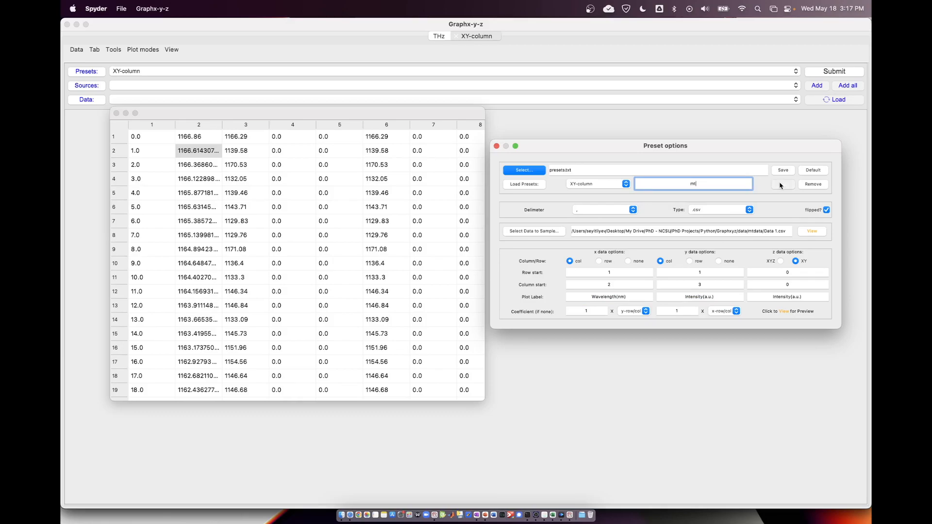
left_click(582, 188)
left_click(580, 195)
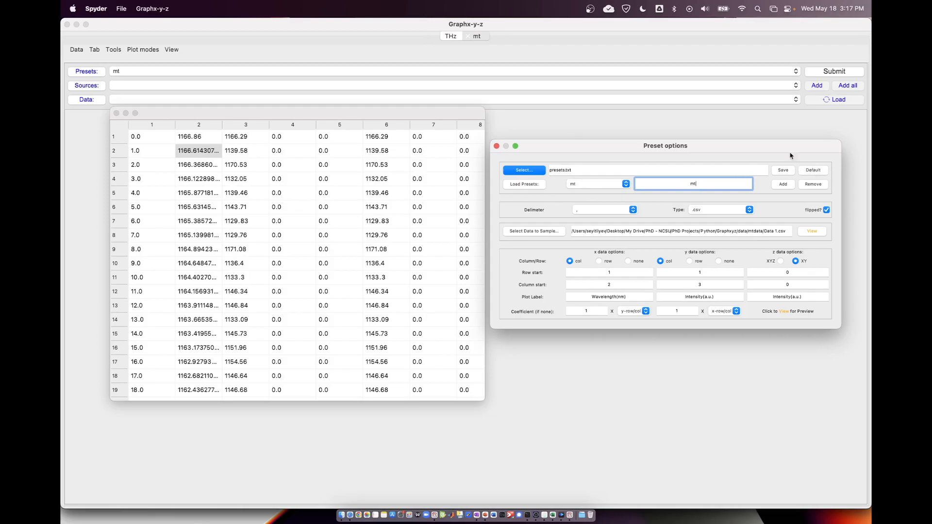
Save the presets as newpreset2 in the Instrument Presets folder under Documents/Graphxyz.
left_click(782, 170)
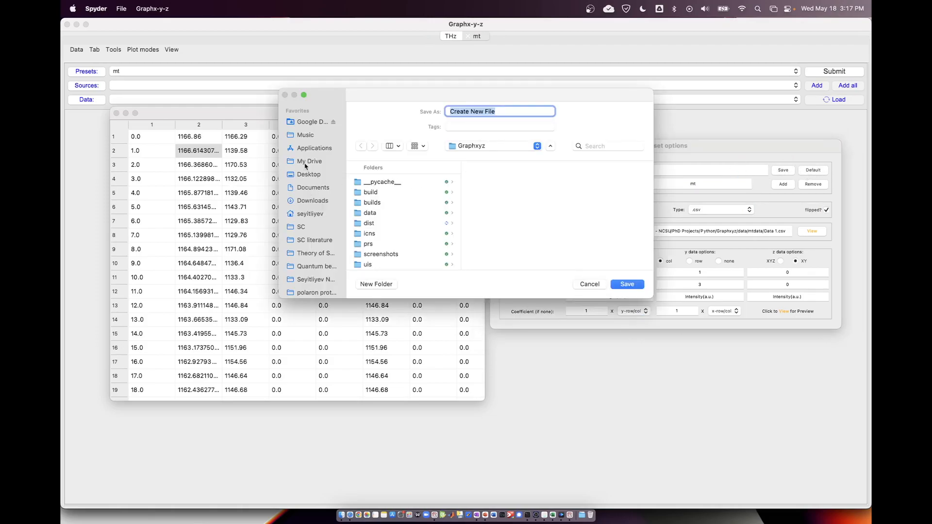
left_click(313, 188)
left_click(385, 182)
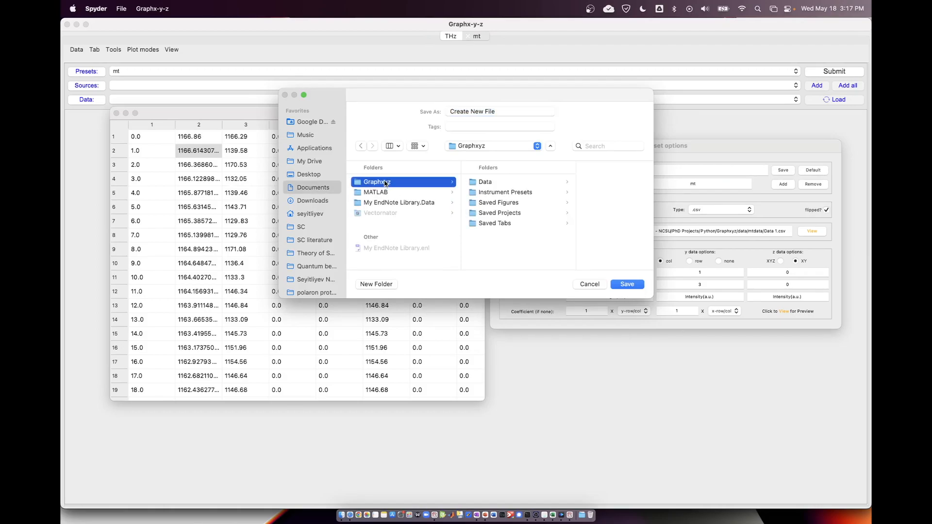
left_click(495, 193)
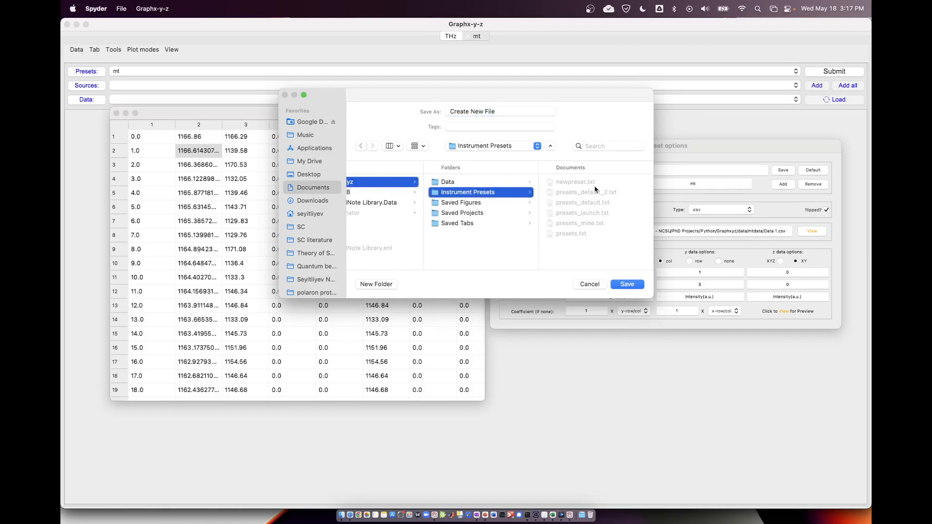
left_click(578, 183)
left_click(549, 112)
type("2")
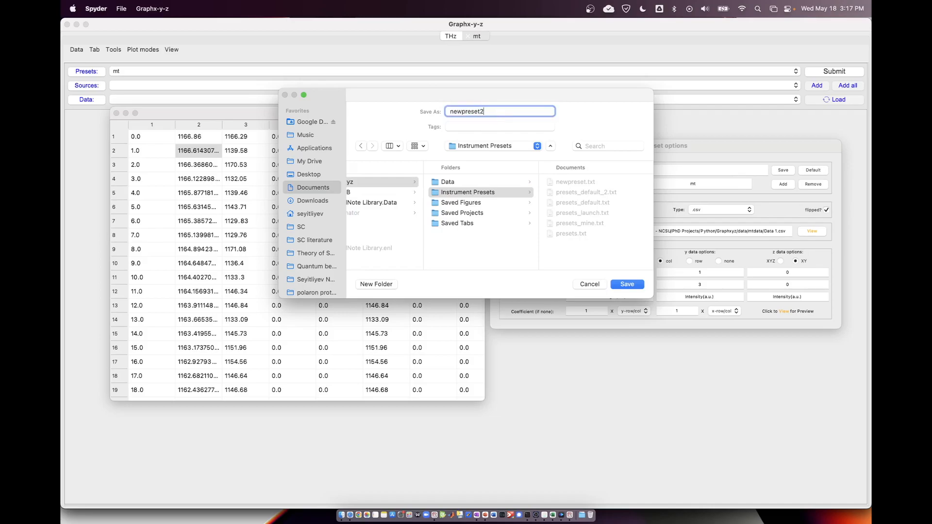
left_click(627, 284)
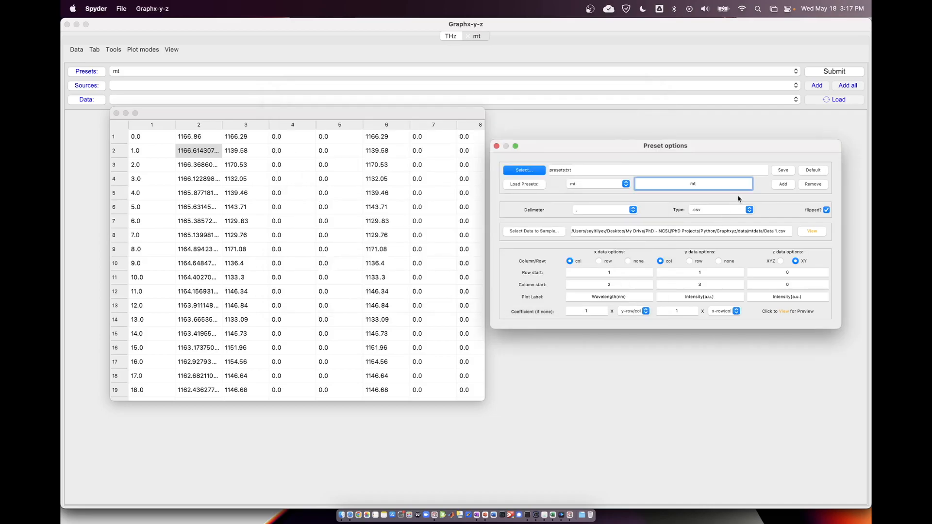
Close the preset options and the sample data preview.
left_click(496, 146)
key("ctrl+Up")
left_click(515, 250)
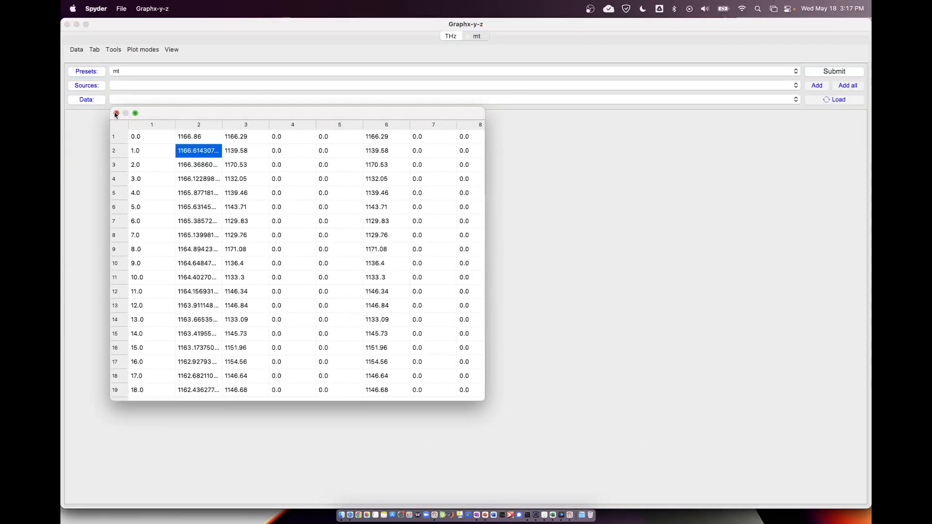
left_click(121, 117)
Show the left figure in the mt tab and choose its plot mode.
left_click(170, 49)
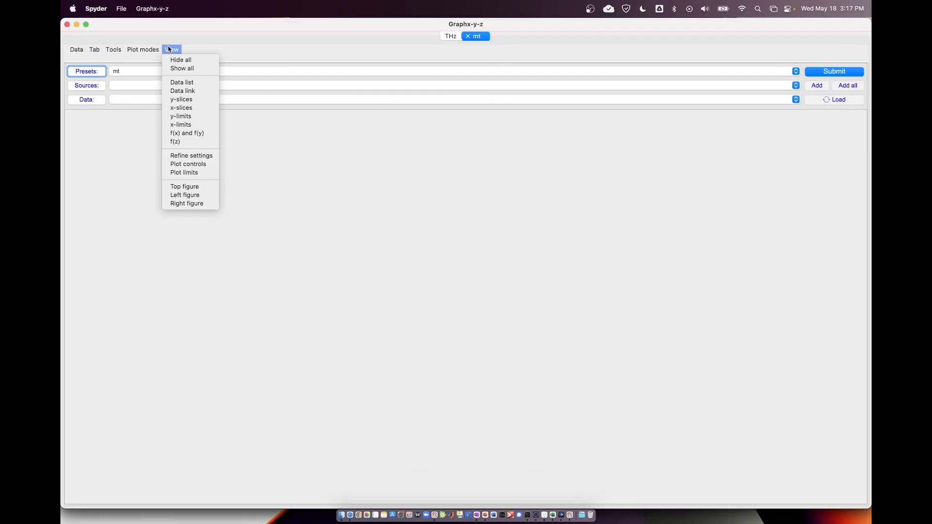
left_click(199, 195)
left_click(149, 50)
left_click(144, 60)
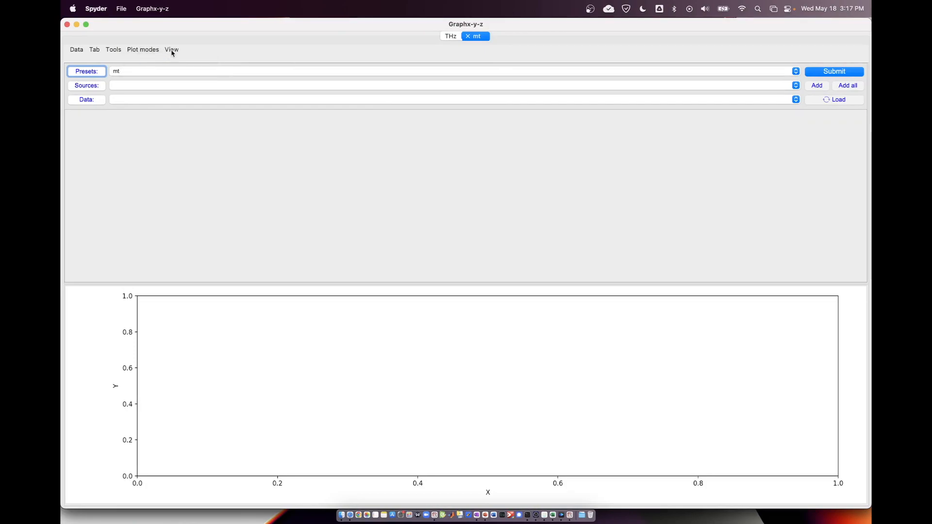
Load the mtdata folder from Graphxyz/data as a source in the mt tab.
left_click(74, 50)
mouse_move(79, 59)
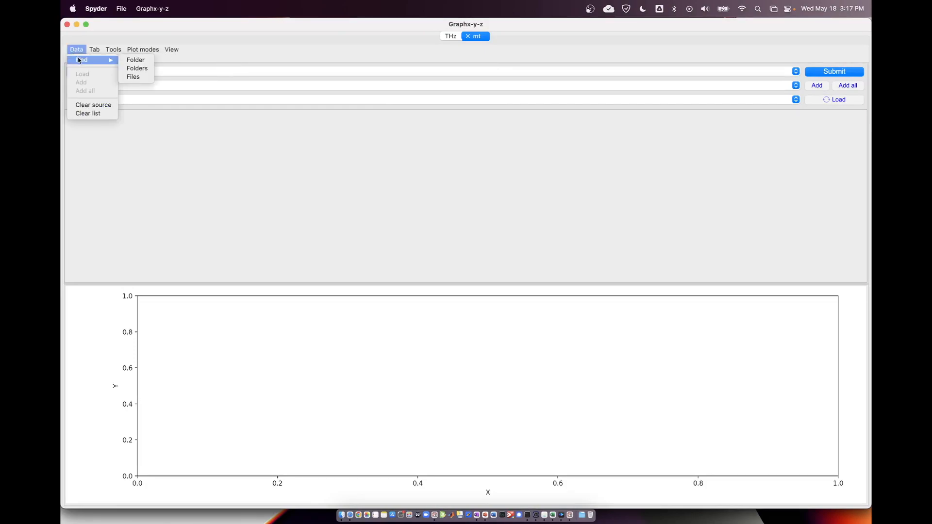
left_click(135, 60)
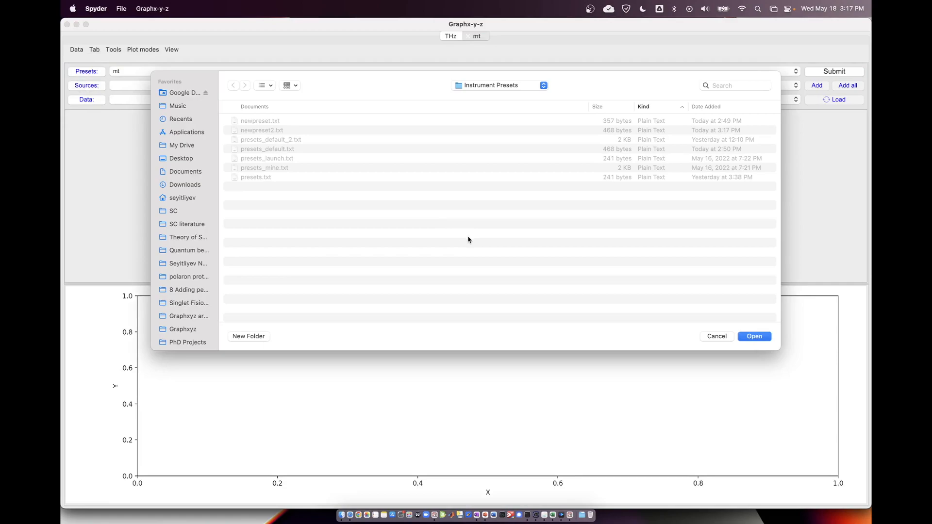
scroll(191, 269, "down", 3)
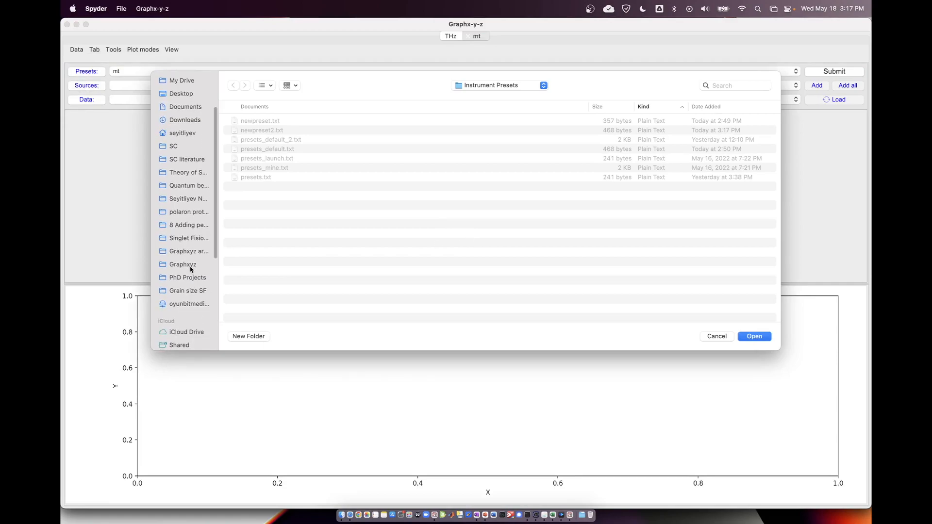
left_click(192, 261)
double_click(253, 150)
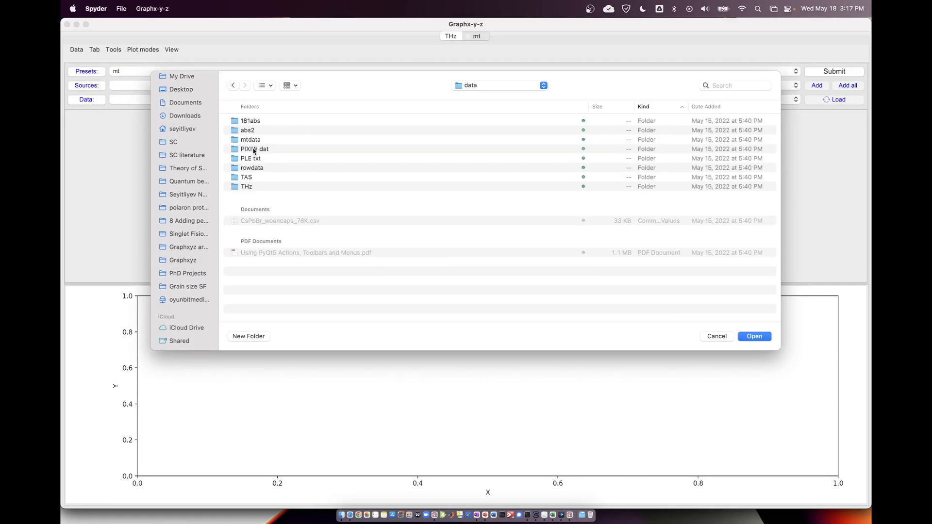
double_click(260, 141)
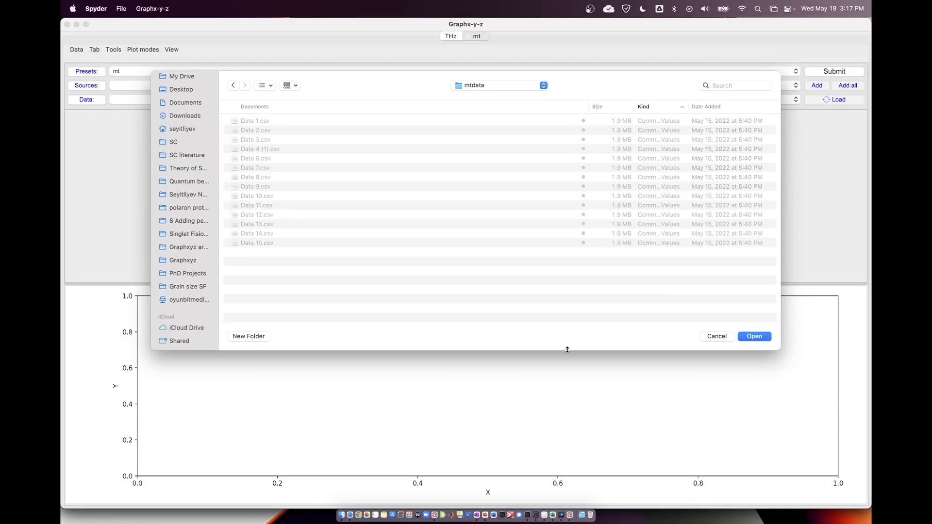
left_click(752, 337)
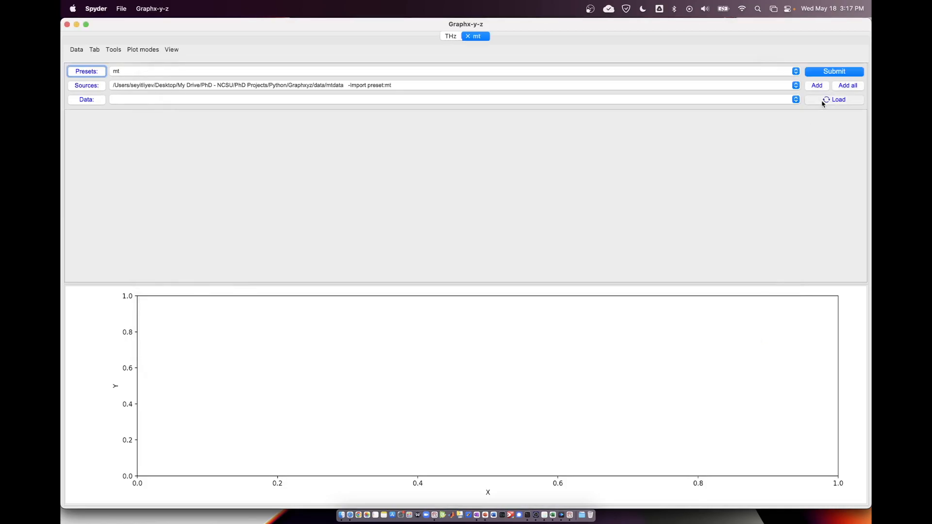
Choose Data 1 from the mtdata files and submit it for plotting.
left_click(194, 99)
left_click(193, 99)
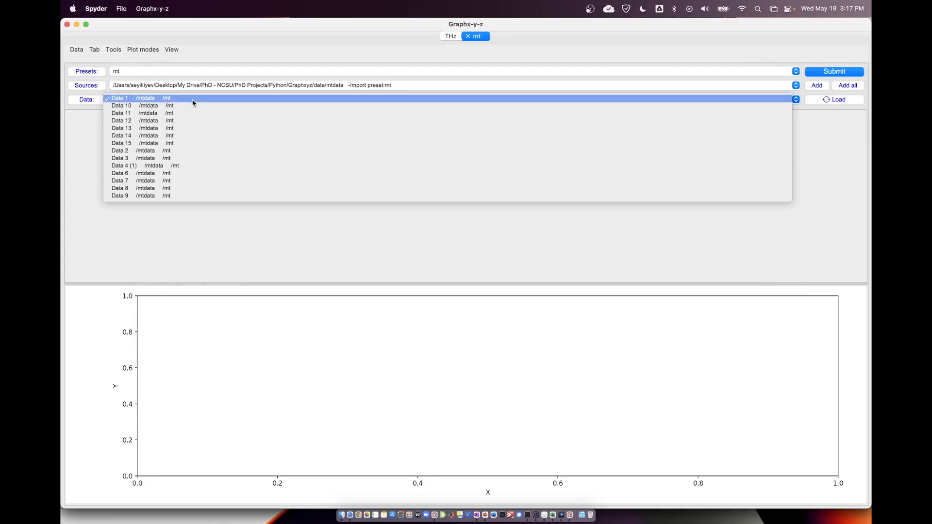
left_click(818, 72)
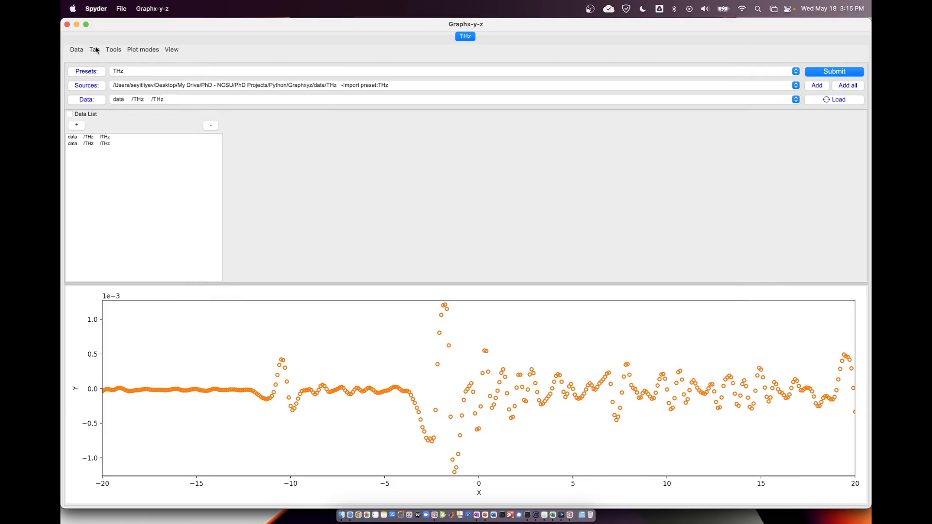
Add a new tab beside the THz tab and make it the active one.
left_click(95, 50)
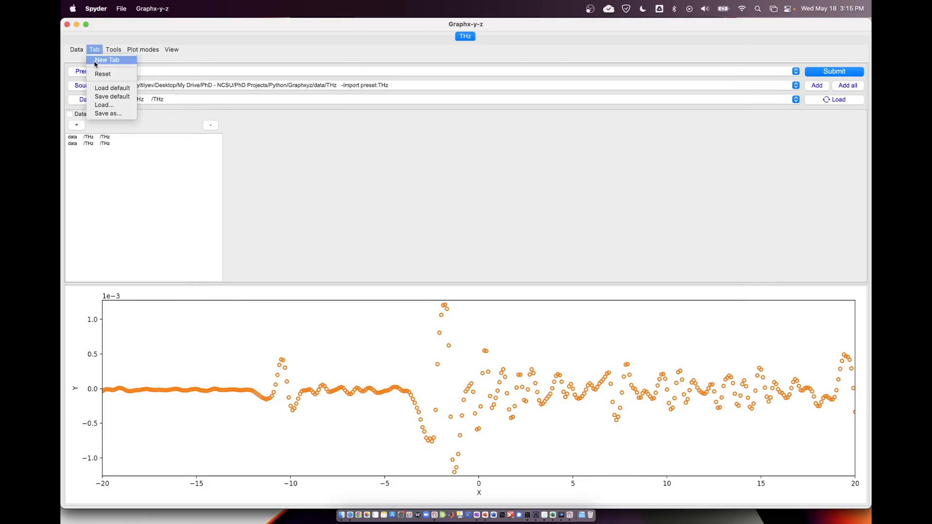
left_click(113, 65)
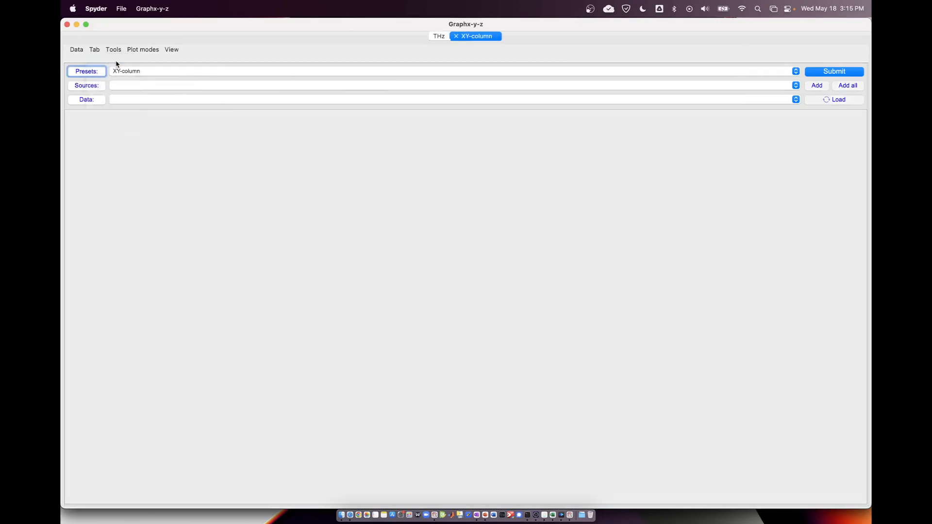
left_click(439, 35)
left_click(469, 36)
Review the available presets, keep XY-column selected, and open the preset options.
left_click(128, 72)
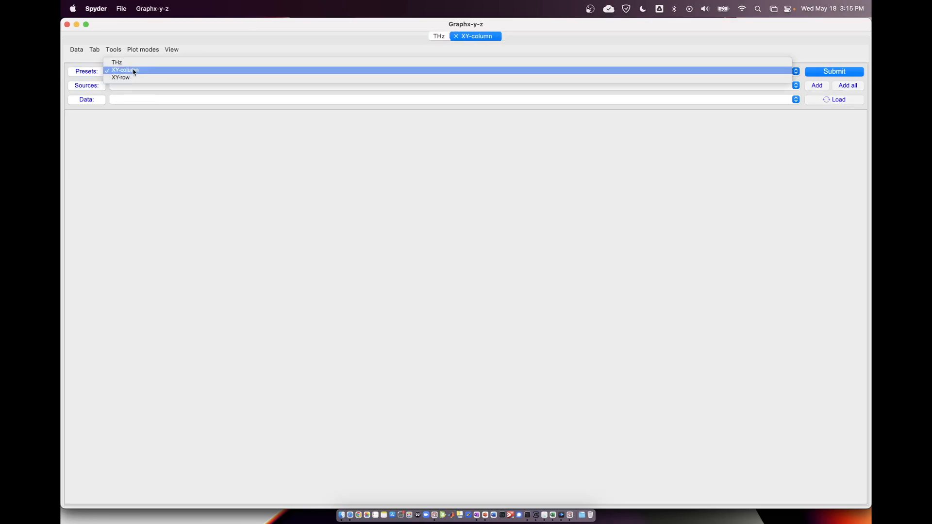
left_click(204, 47)
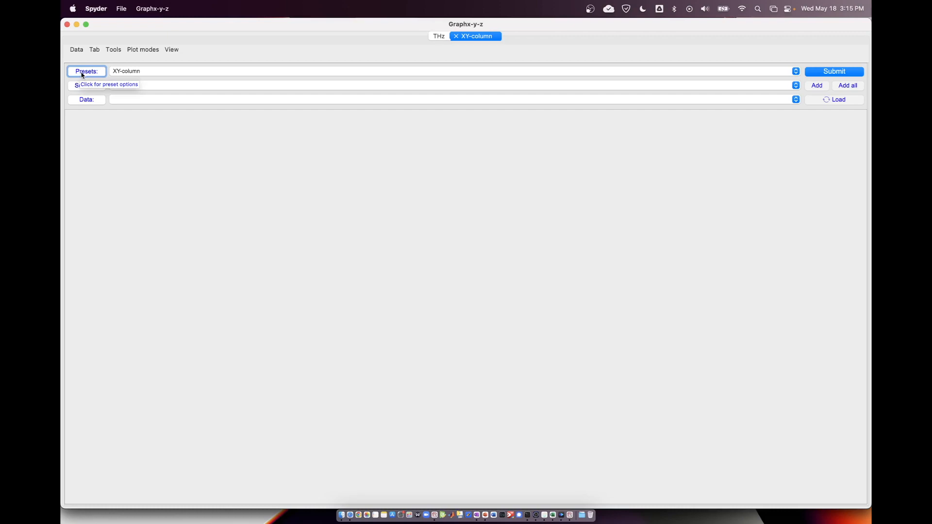
left_click(165, 70)
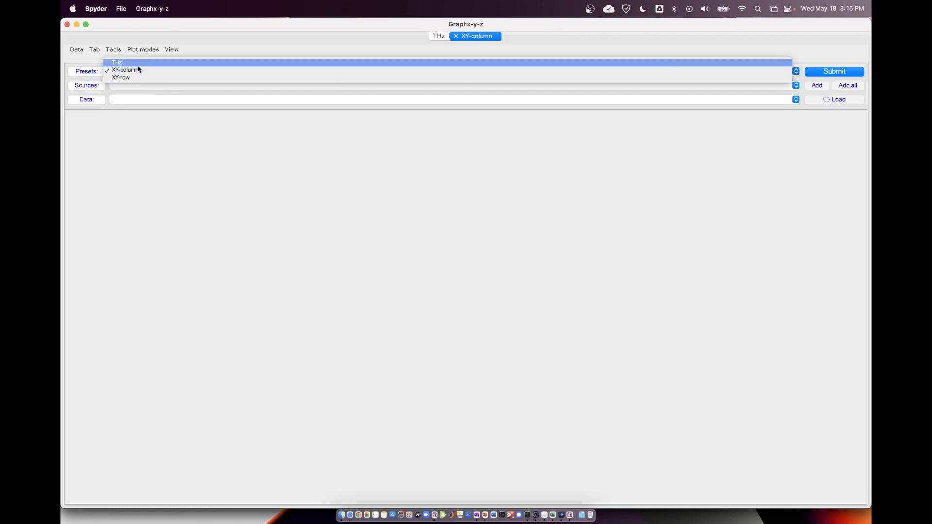
left_click(95, 75)
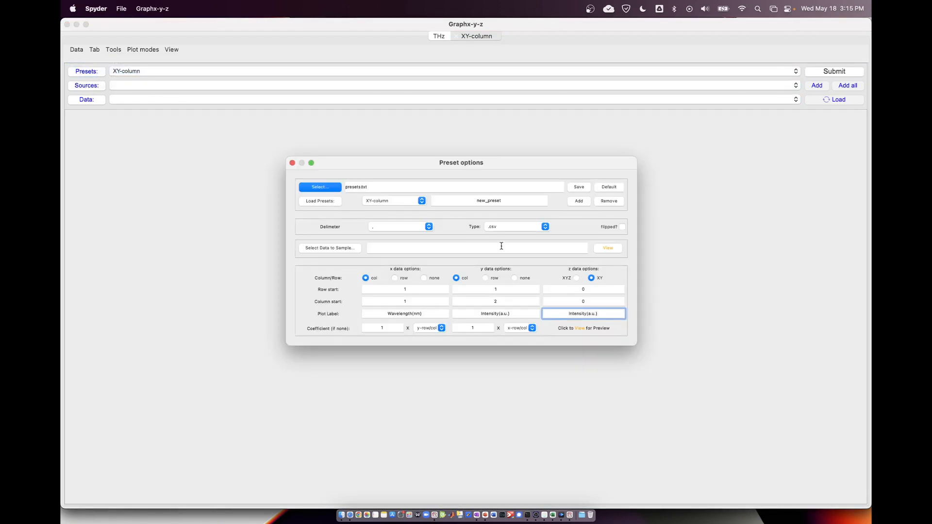
Select Data 1.csv from the data/mtdata folder as the preset's sample data.
left_click(340, 248)
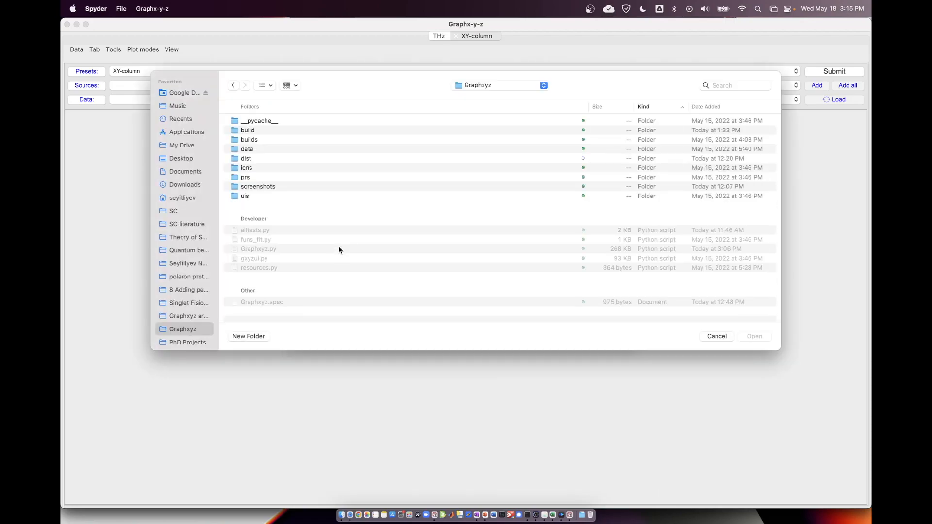
left_click(250, 150)
double_click(250, 149)
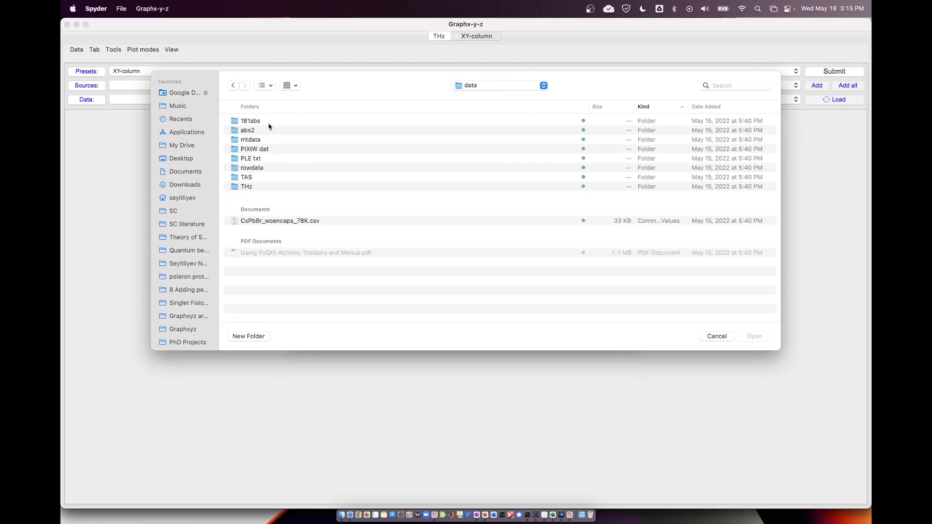
double_click(255, 141)
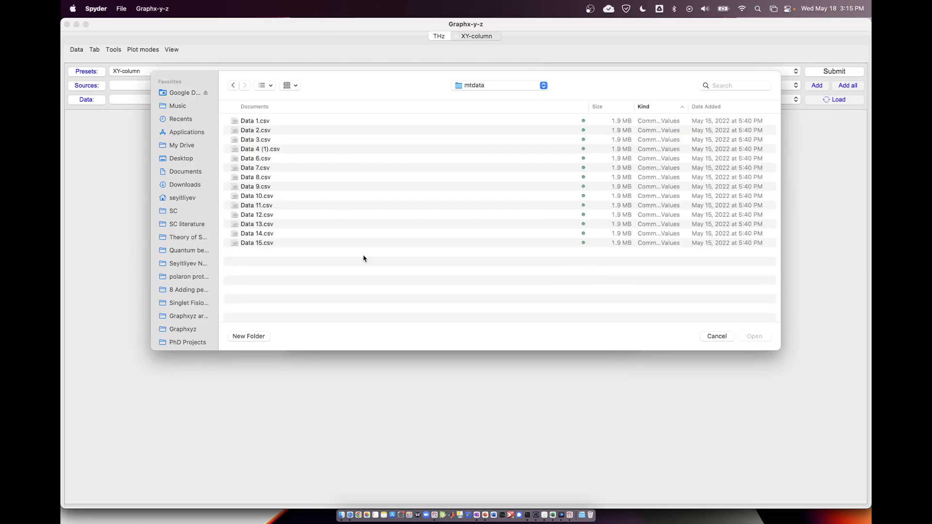
left_click(250, 123)
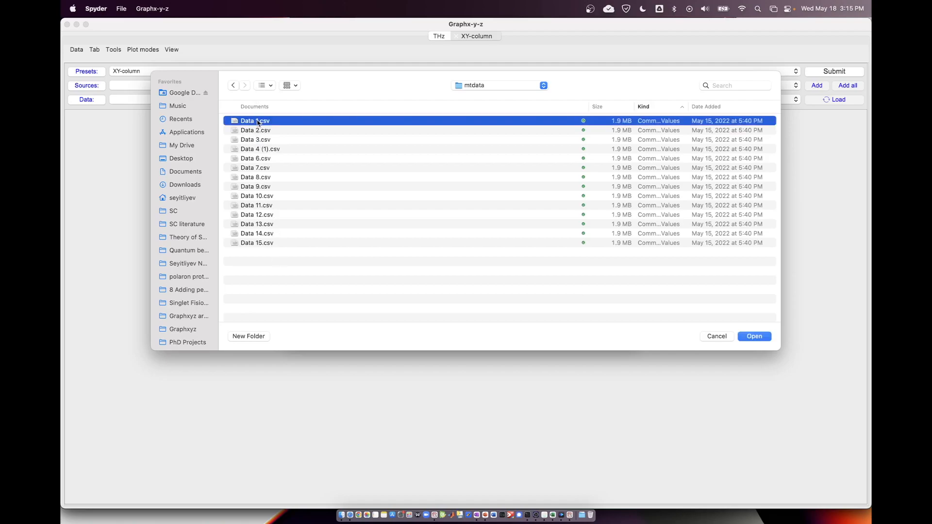
double_click(258, 122)
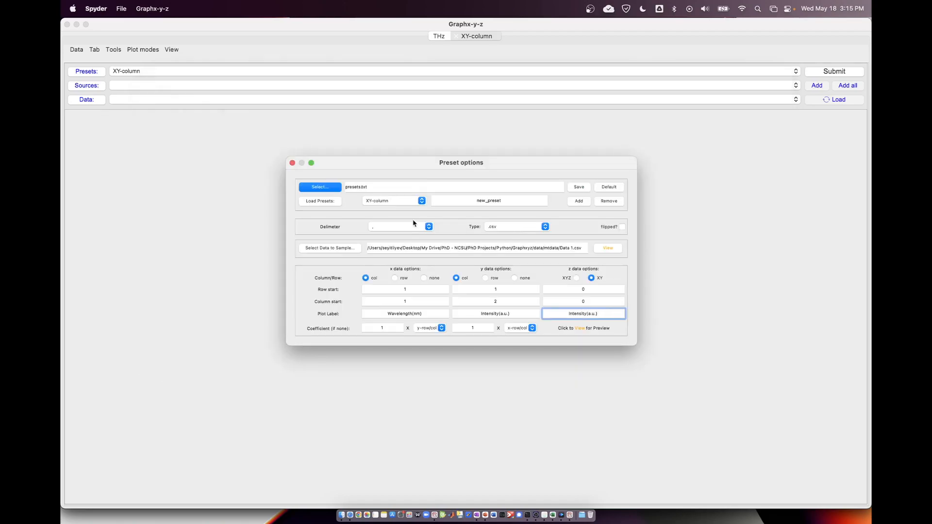
Preview the sample data table and arrange it side by side with the preset options.
left_click(606, 248)
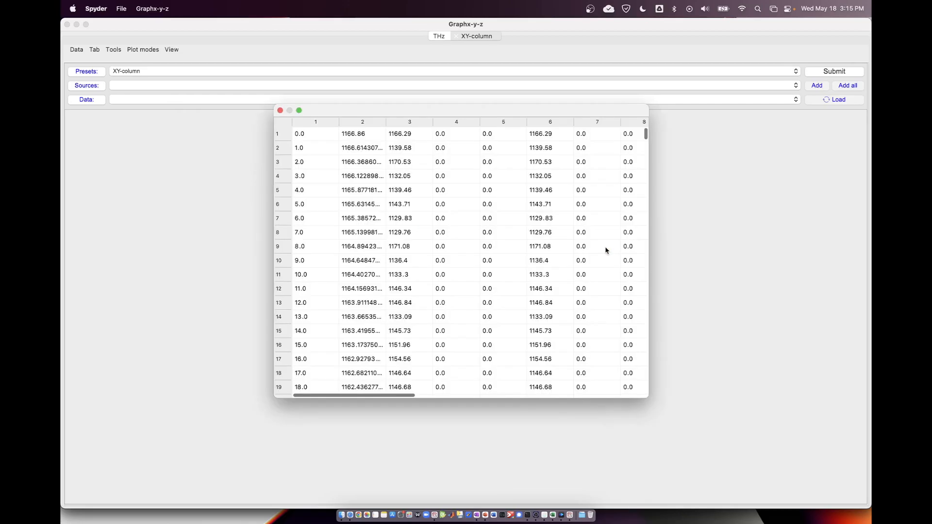
scroll(439, 252, "down", 20)
scroll(441, 253, "up", 20)
left_click_drag(422, 110, 289, 111)
left_click_drag(537, 165, 765, 148)
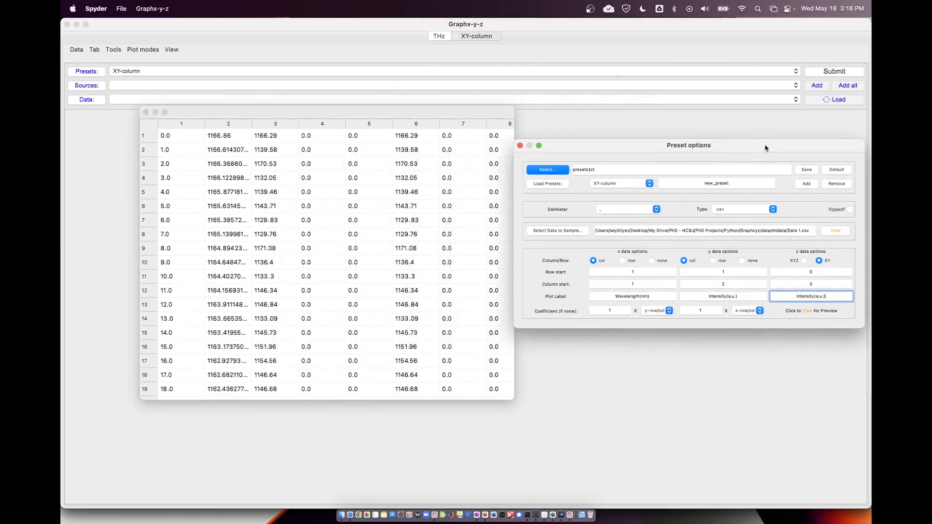
left_click_drag(441, 117, 412, 118)
left_click_drag(607, 153, 585, 154)
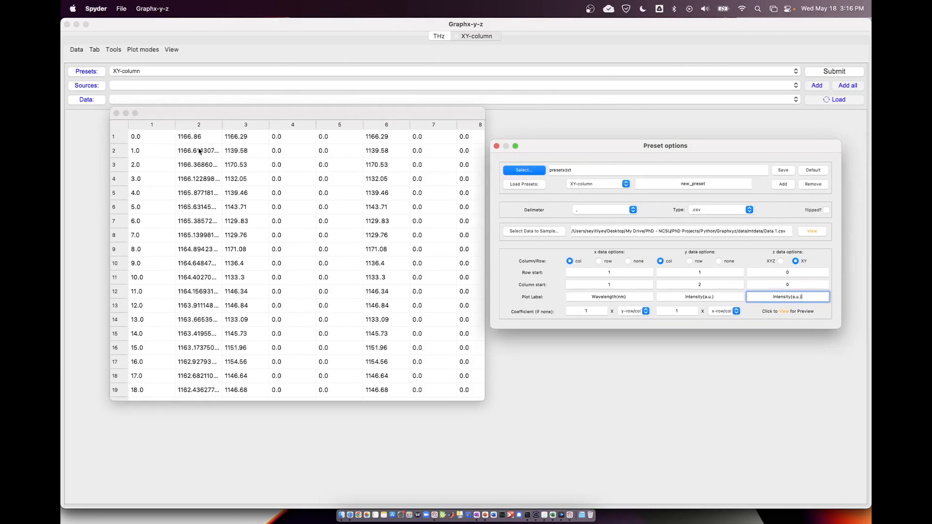
Examine columns 2 and 3 of the sample table to identify the x and y data and their order.
left_click_drag(201, 125, 245, 125)
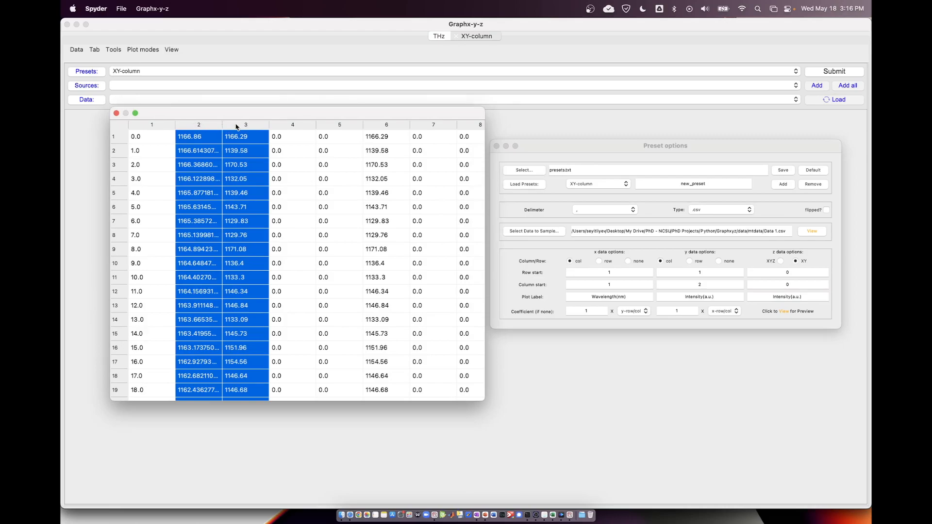
left_click(219, 150)
left_click(202, 141)
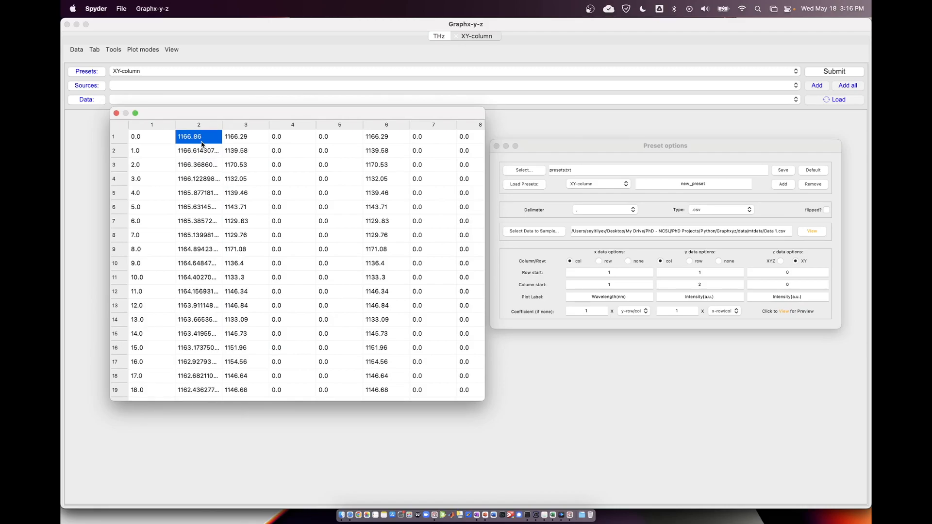
left_click_drag(203, 130, 232, 130)
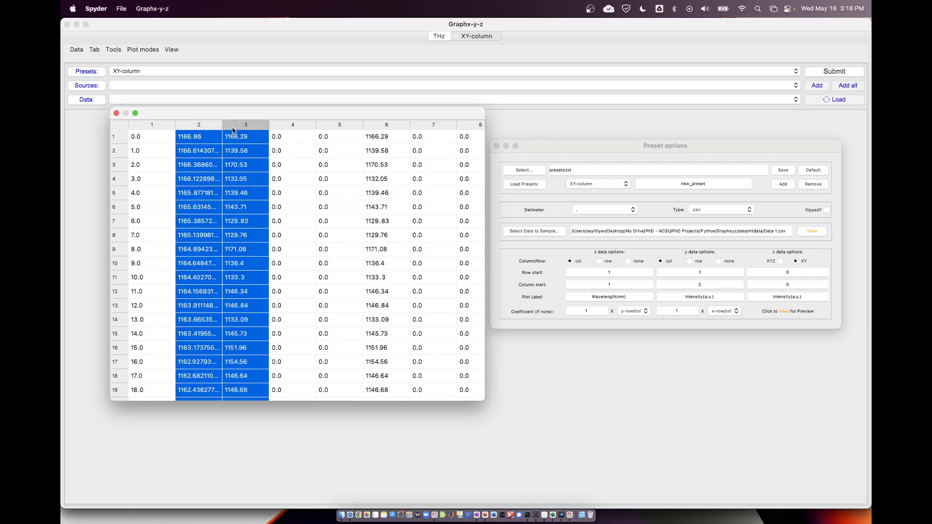
left_click(203, 137)
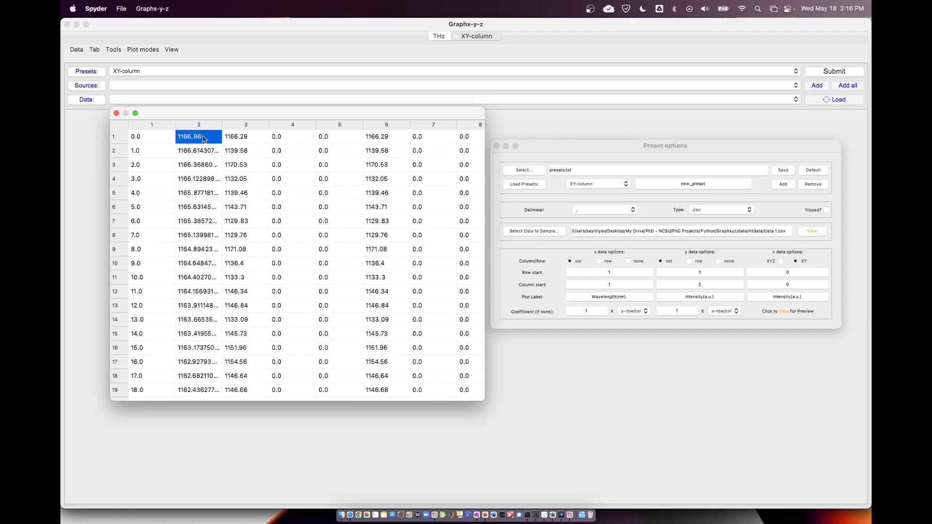
left_click(200, 127)
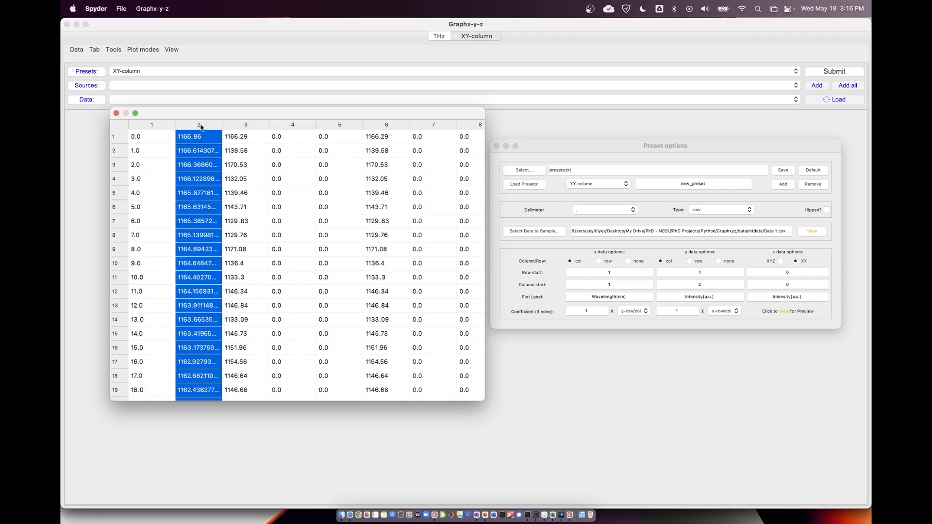
left_click(241, 126, "shift")
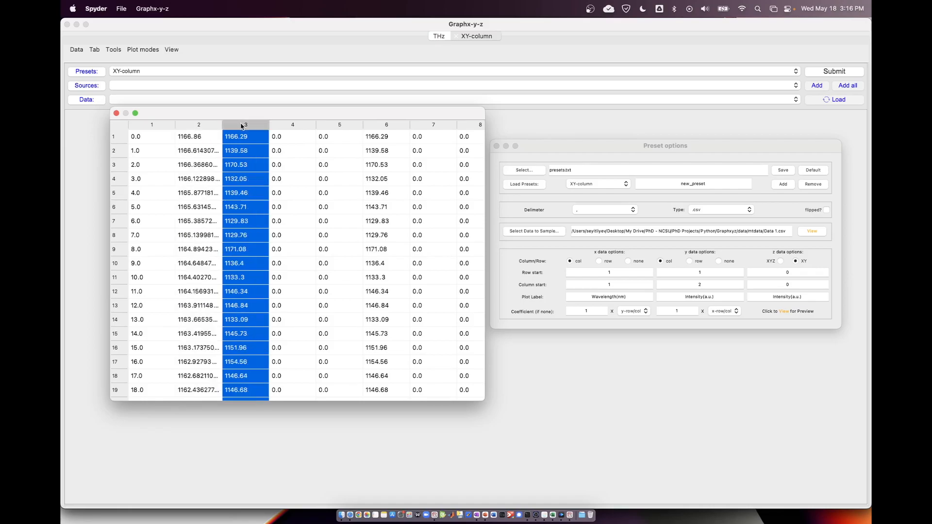
left_click(216, 124)
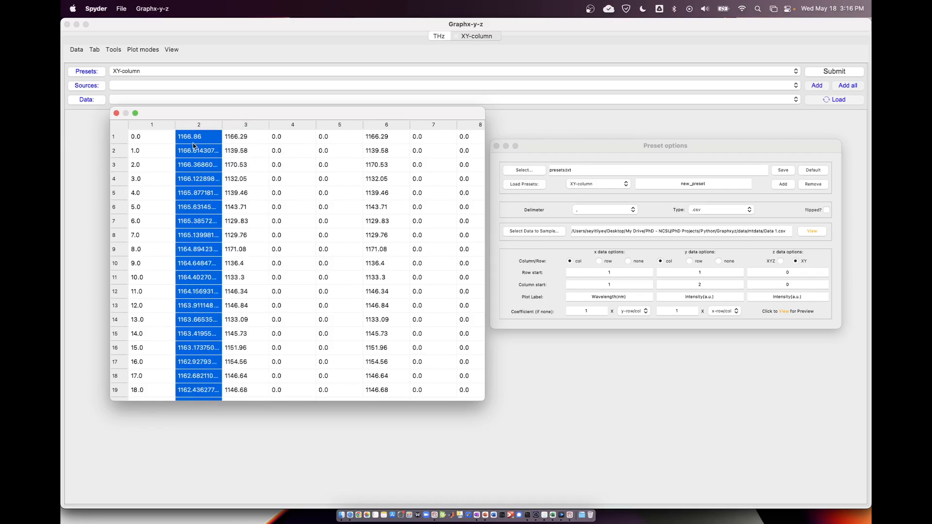
left_click(250, 126)
left_click(205, 128)
left_click(204, 151)
scroll(204, 152, "down", 15)
scroll(204, 152, "down", 20)
scroll(204, 152, "up", 20)
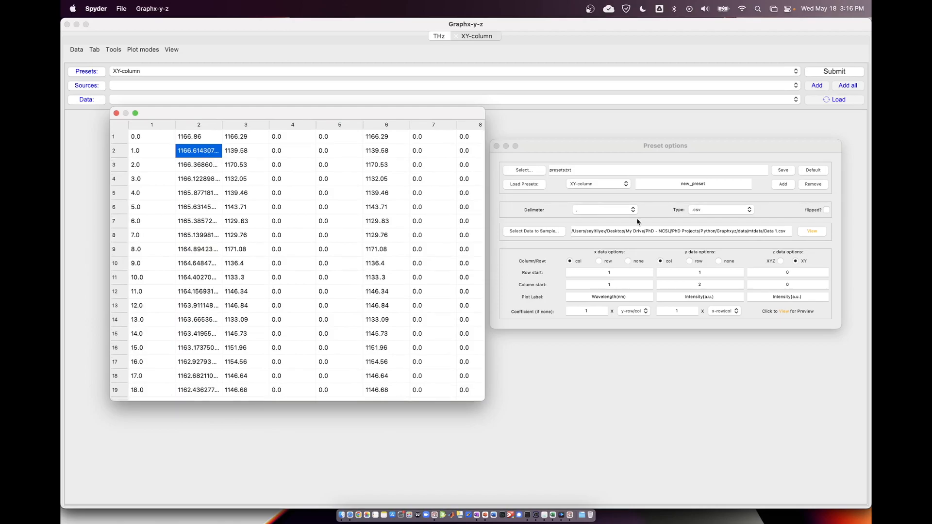
Mark the preset's data as flipped and use row start 1 for both x and y data.
left_click(663, 147)
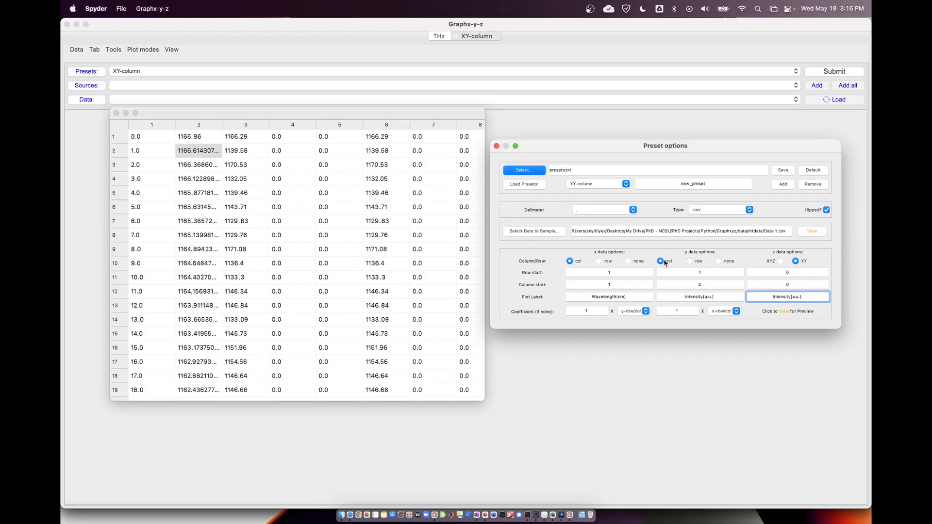
left_click(602, 273)
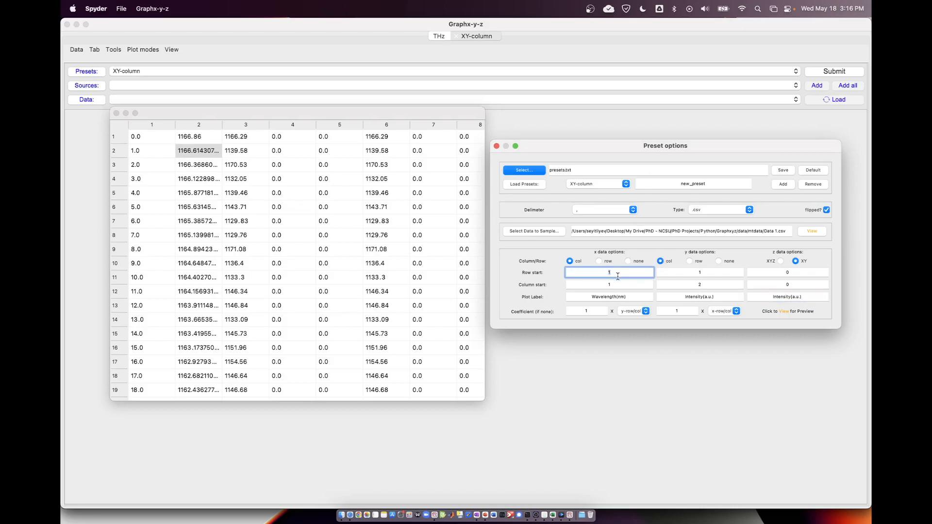
left_click(701, 272)
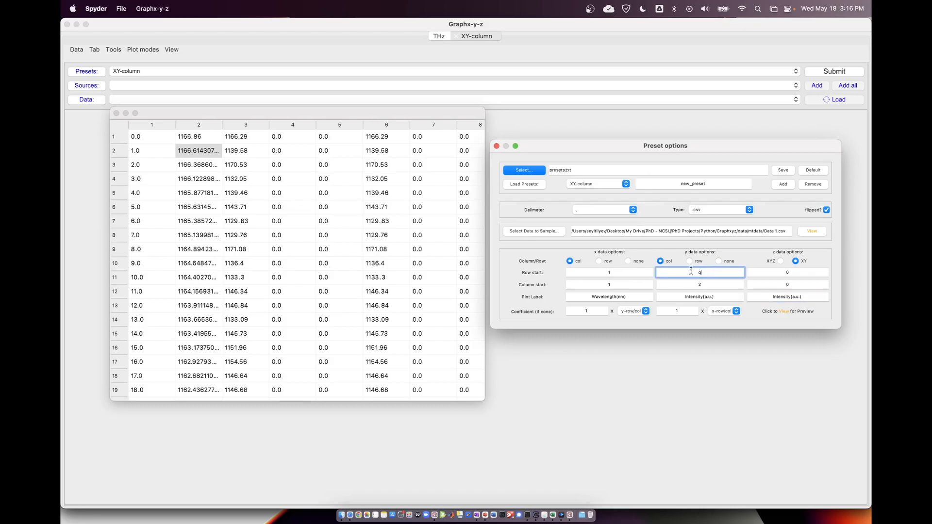
Set the column start to 2 for x data and 3 for y data, and select Wavelength in the x plot label.
left_click(605, 286)
double_click(619, 285)
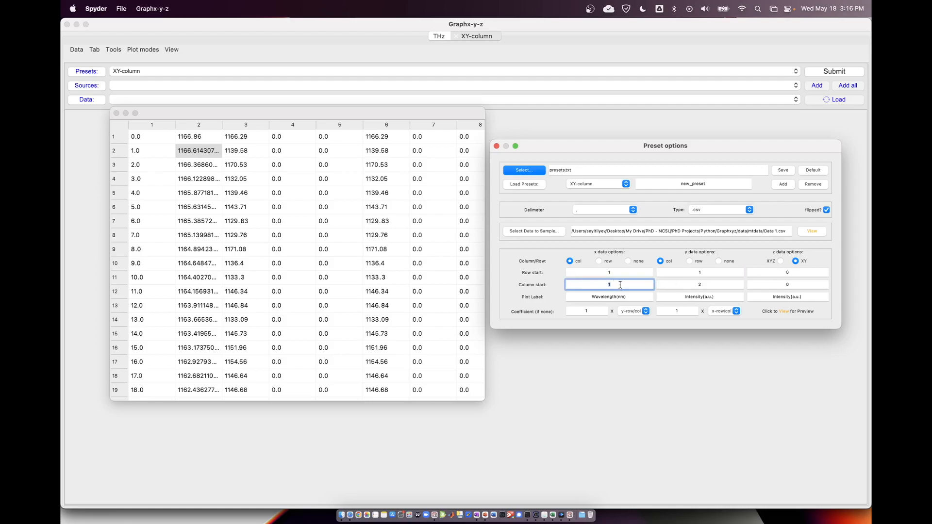
double_click(721, 286)
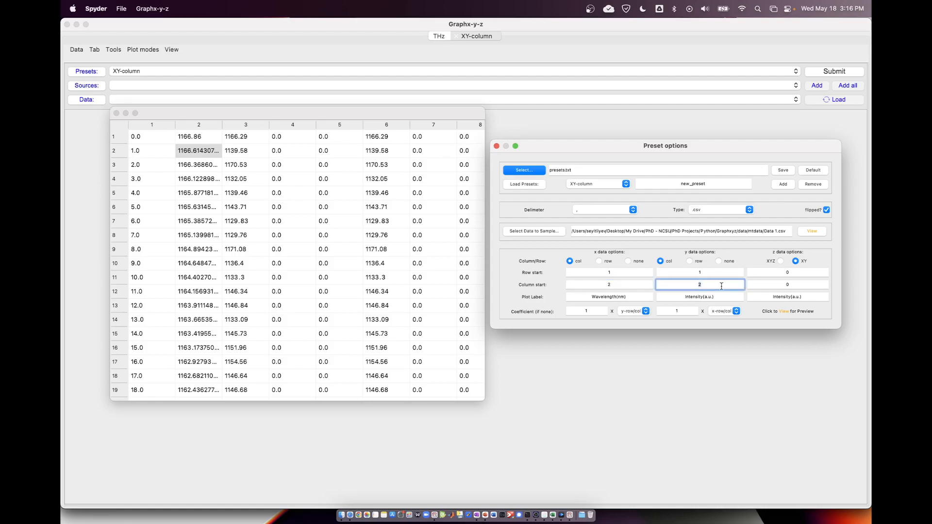
double_click(606, 295)
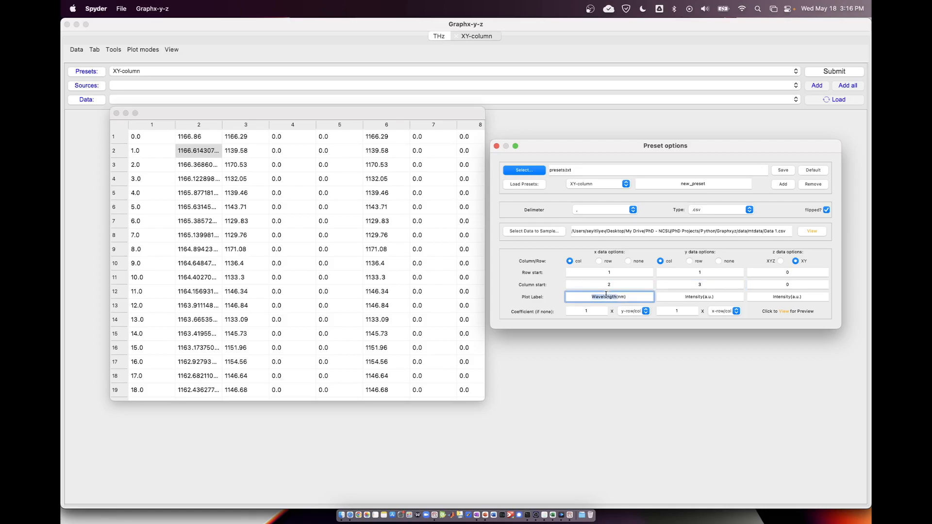
Name the new preset mt, add it to the preset list and select it as the active preset.
double_click(693, 296)
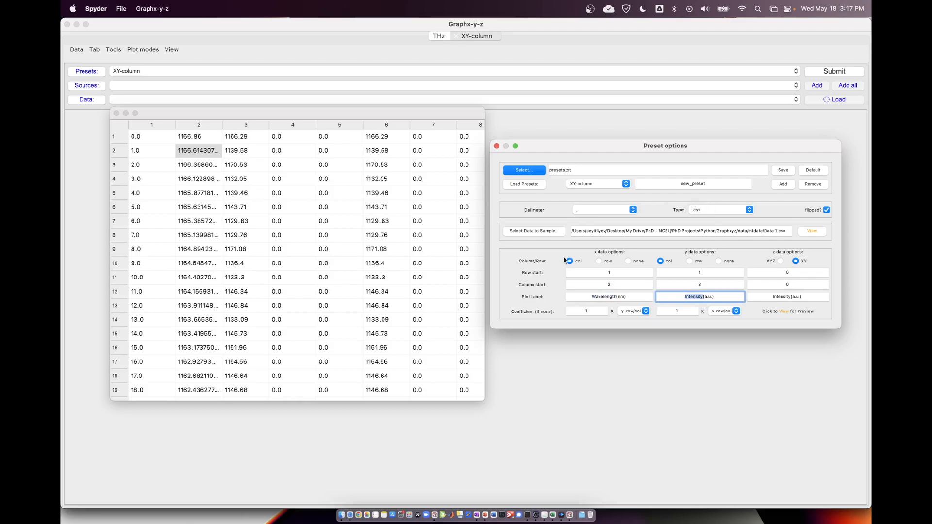
double_click(707, 183)
type("mt")
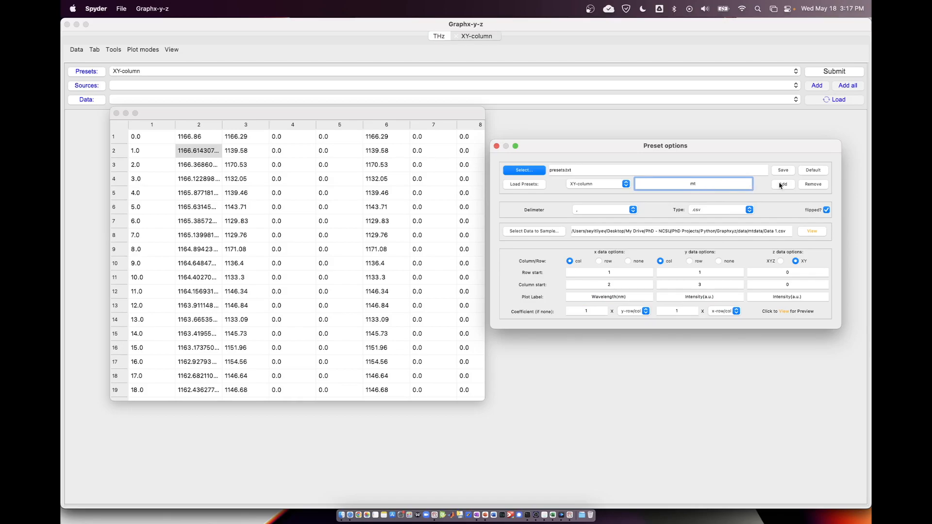
left_click(582, 190)
left_click(586, 196)
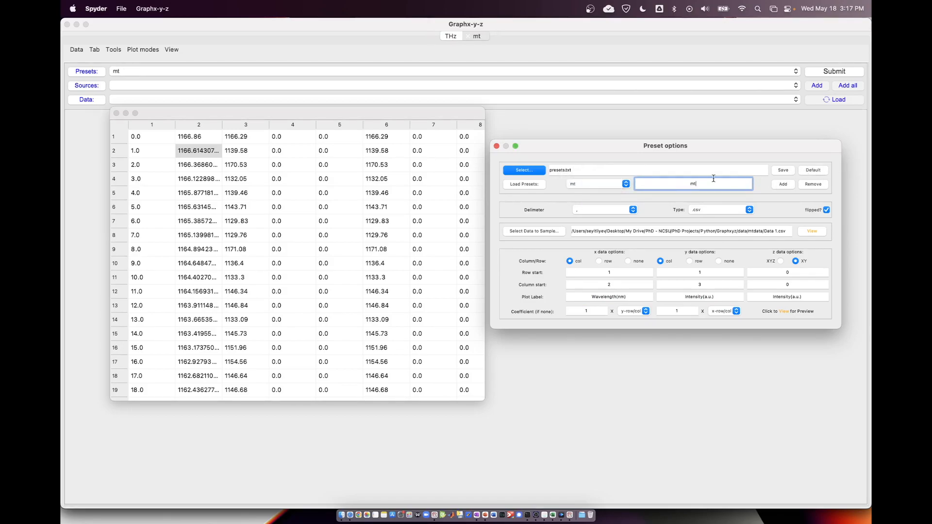
Save the presets as newpreset2 in the Instrument Presets folder under Documents/Graphxyz.
left_click(782, 170)
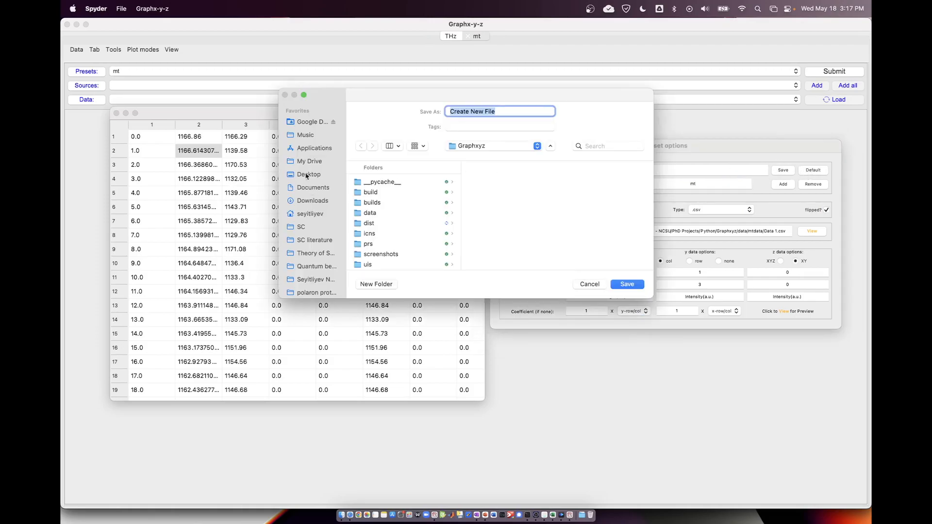
left_click(313, 189)
left_click(388, 183)
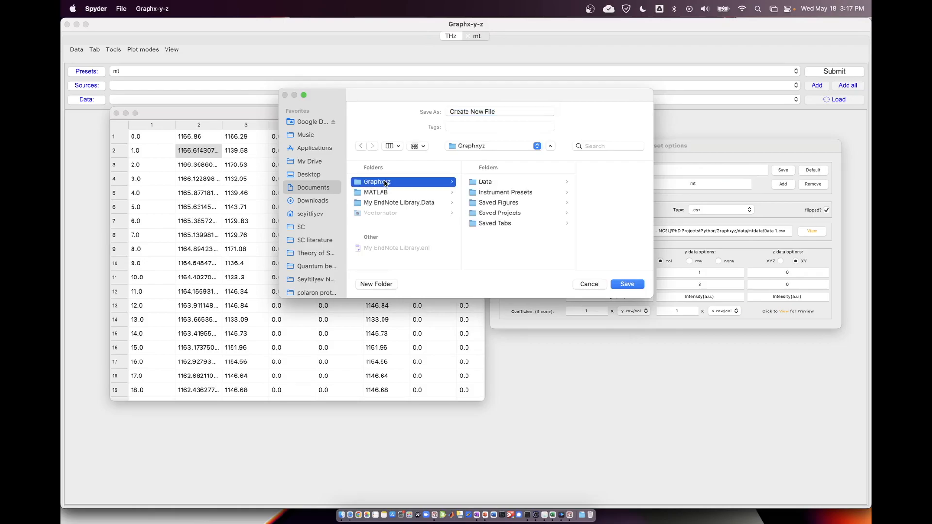
left_click(495, 194)
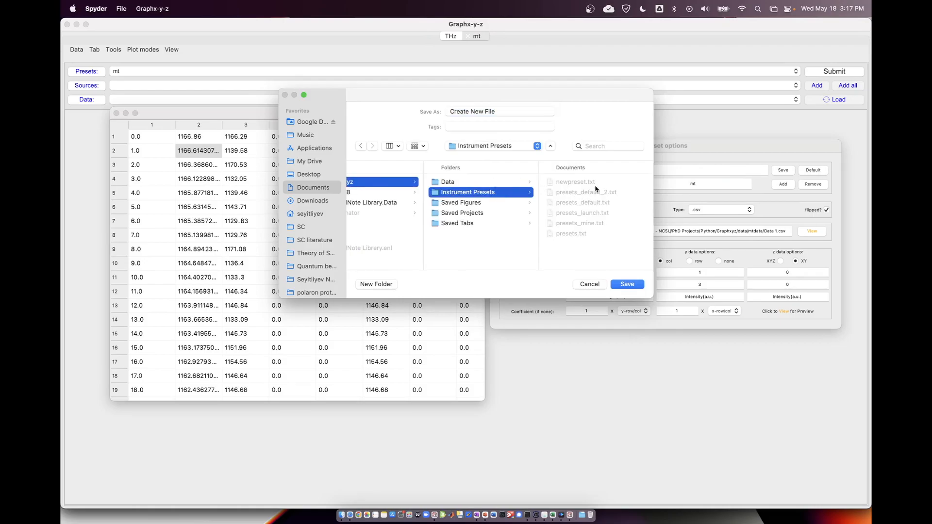
left_click(576, 182)
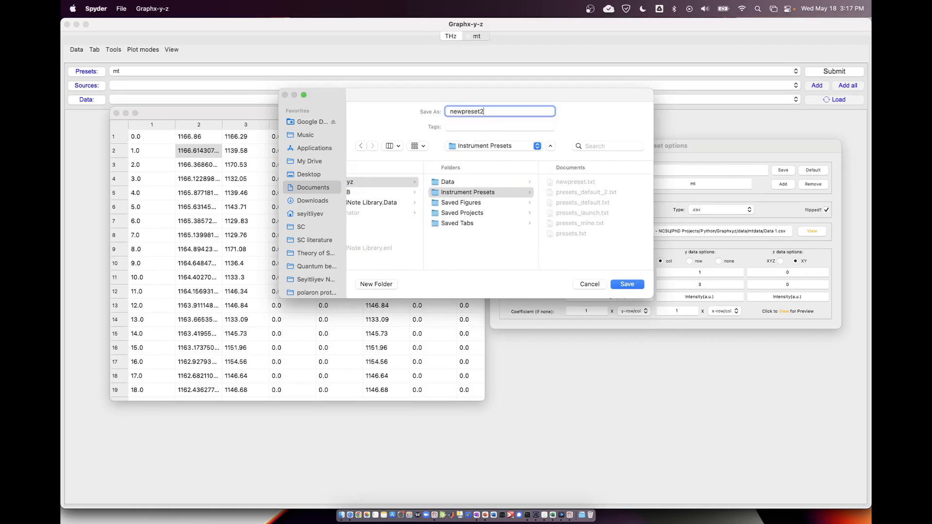
left_click(627, 284)
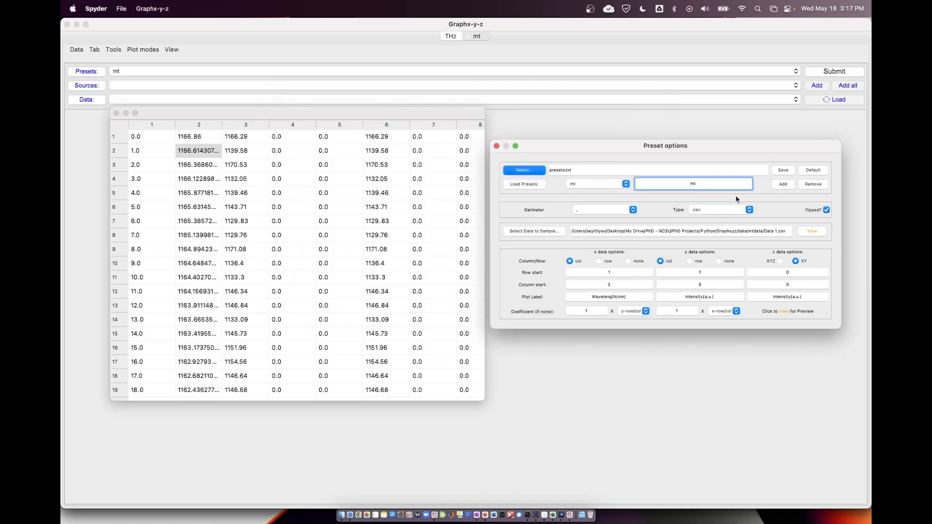
Close the preset options and the sample data table.
left_click(496, 147)
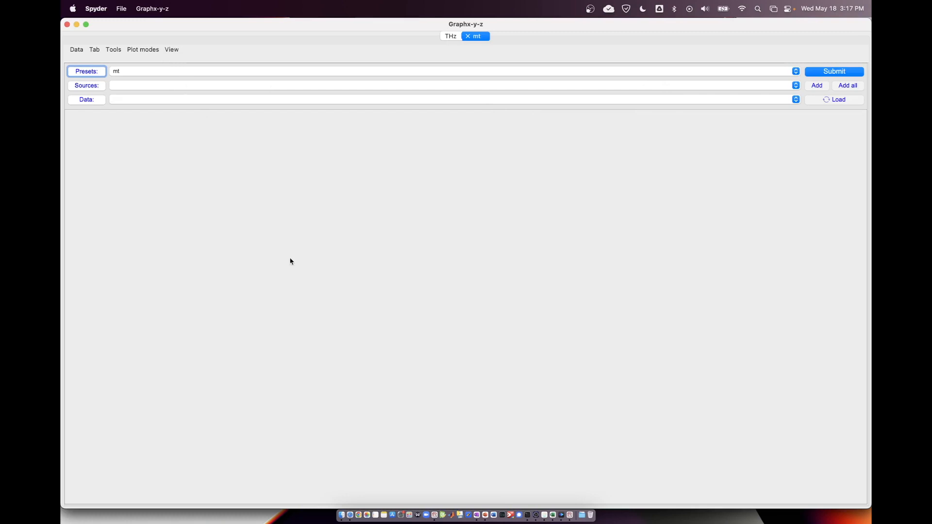
key("ctrl+Down")
left_click(306, 258)
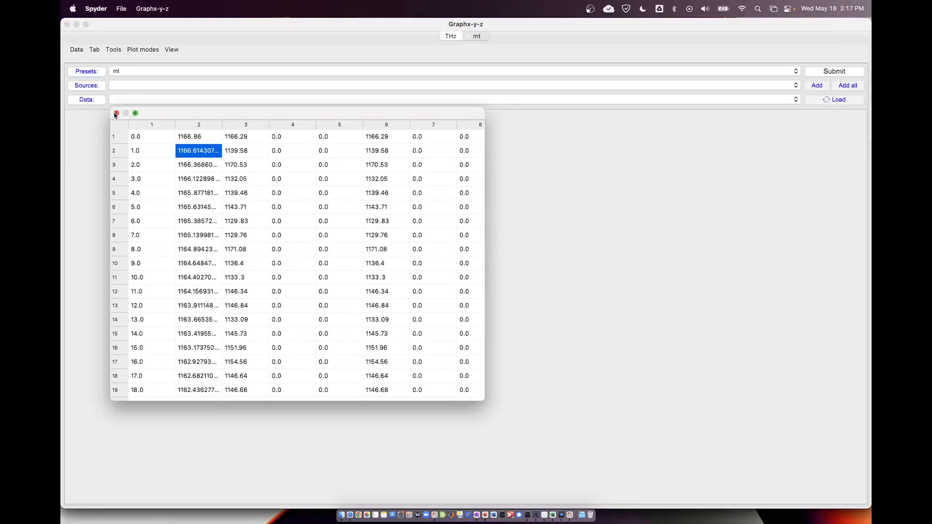
left_click(115, 115)
Show the left figure in the mt tab.
left_click(169, 49)
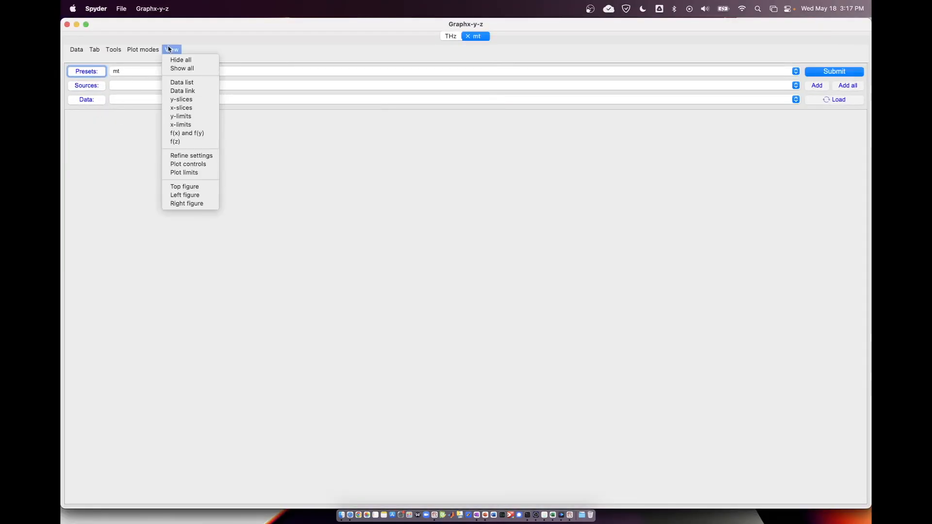
left_click(198, 198)
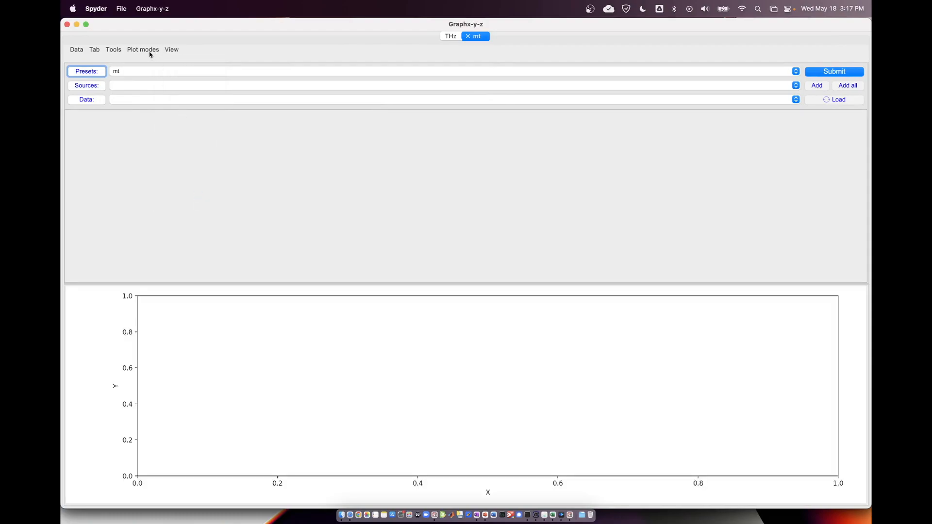
left_click(149, 54)
left_click(168, 57)
Add the mtdata folder inside Graphxyz/data as a data source with the mt preset.
left_click(77, 50)
mouse_move(81, 60)
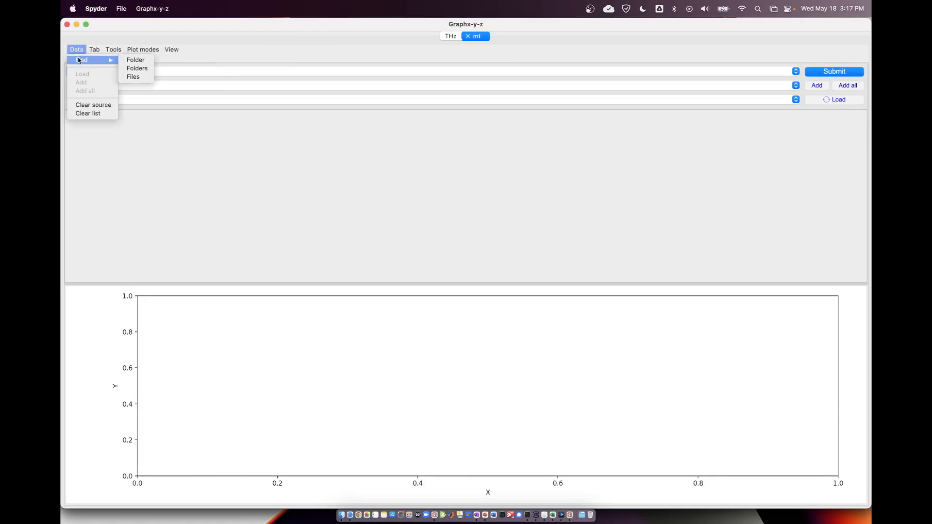
left_click(134, 60)
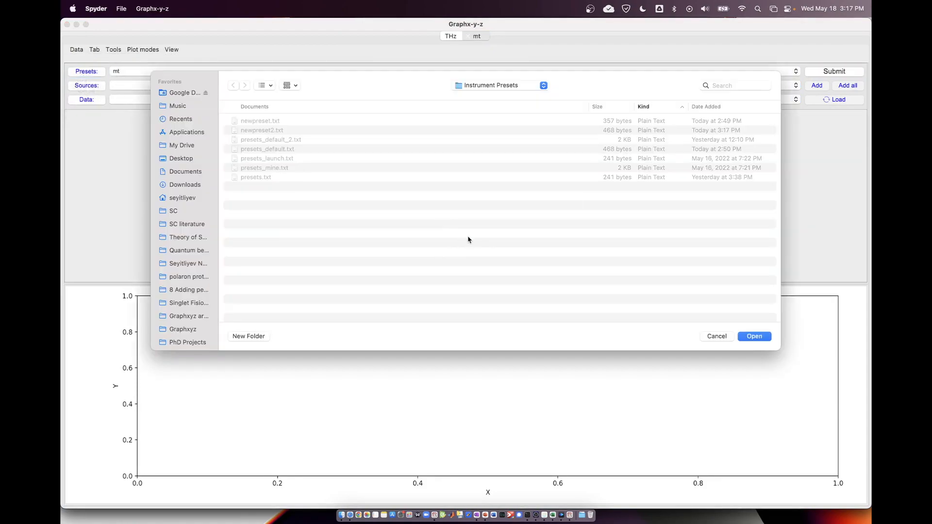
scroll(187, 267, "down", 5)
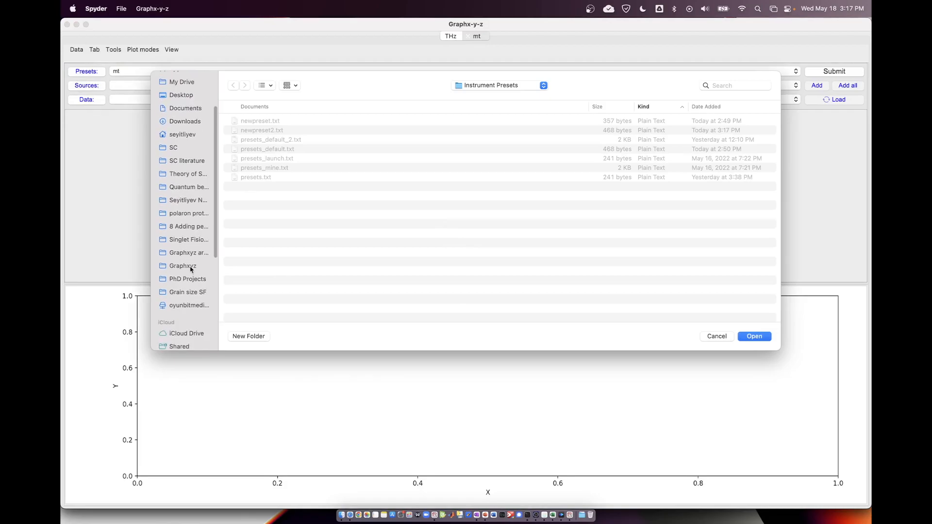
left_click(184, 260)
double_click(247, 149)
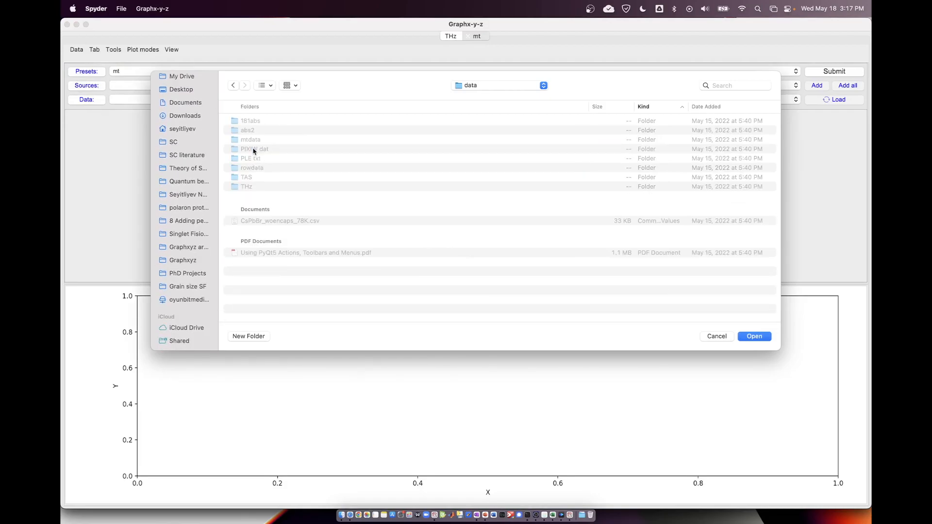
double_click(258, 140)
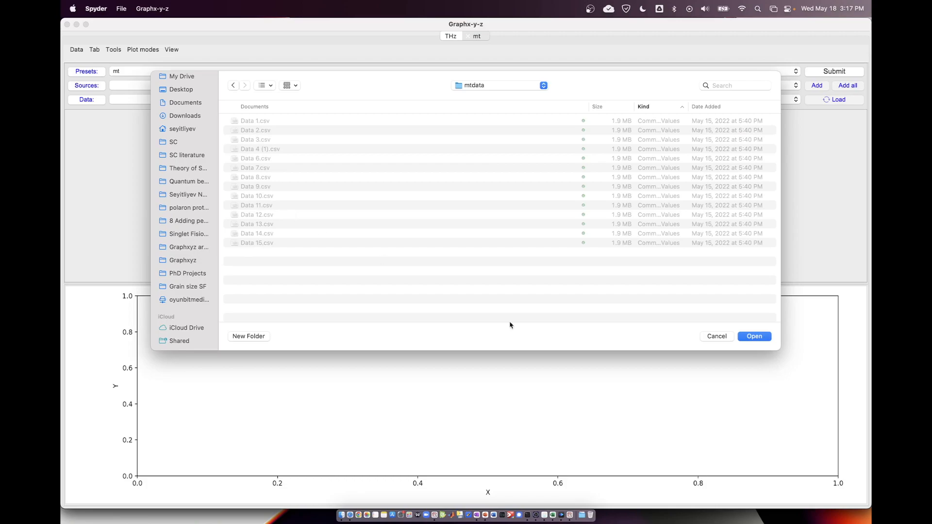
left_click(747, 337)
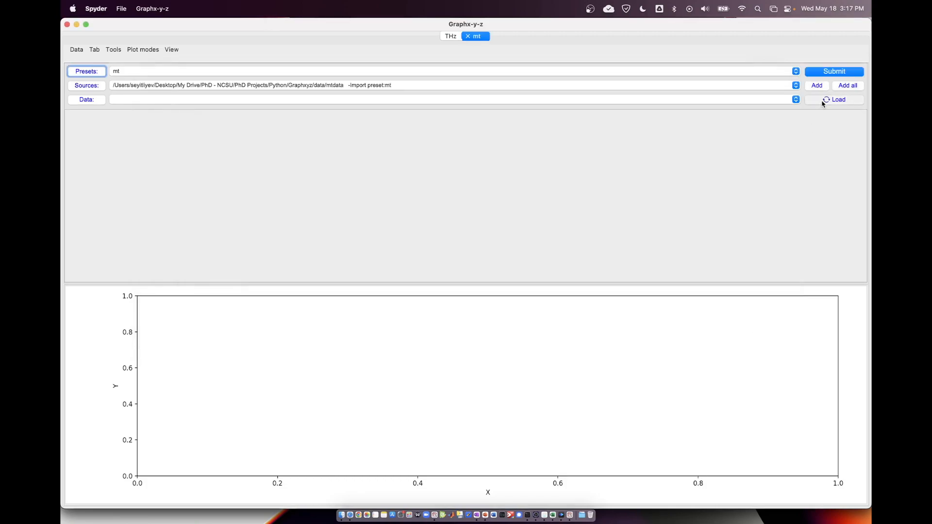
Load the files from the mtdata source and plot Data 1.
left_click(193, 99)
left_click(193, 98)
left_click(818, 72)
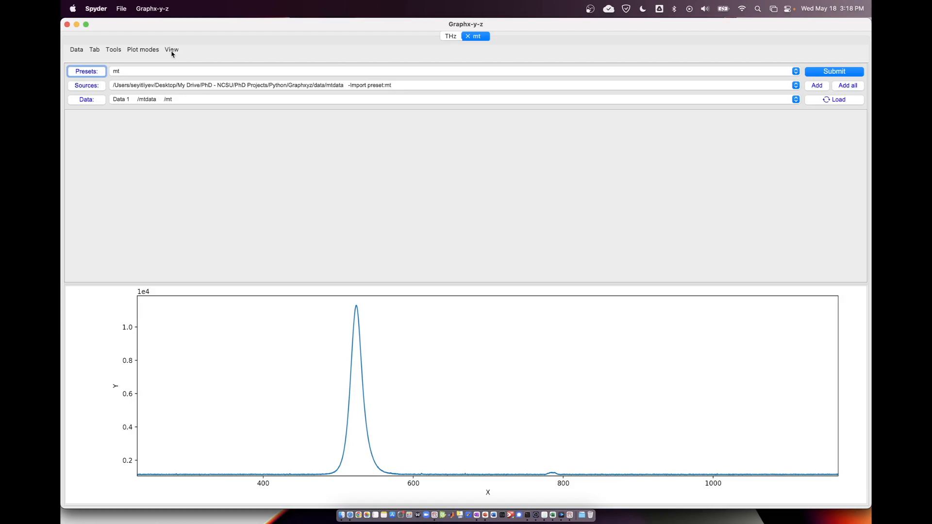
left_click(151, 100)
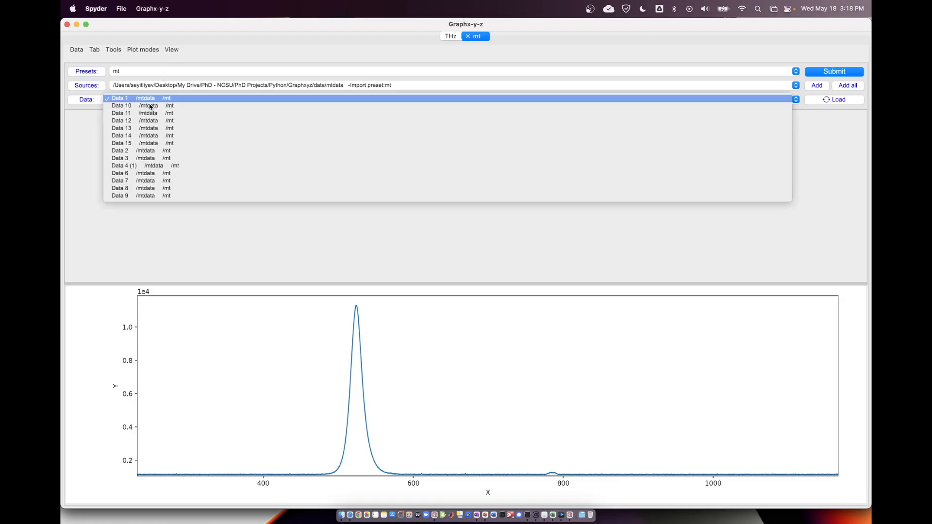
left_click(154, 99)
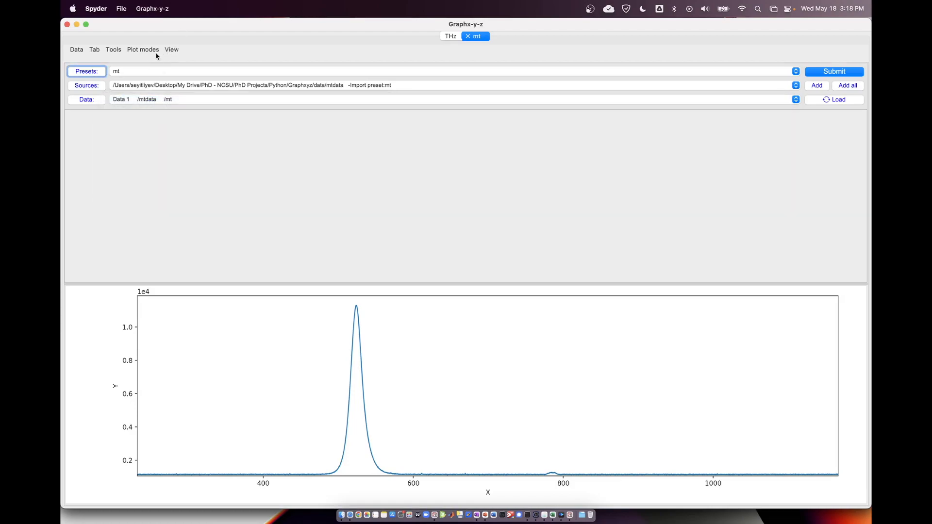
Show the data list and add Data 1 and Data 2 to it.
left_click(171, 50)
left_click(181, 88)
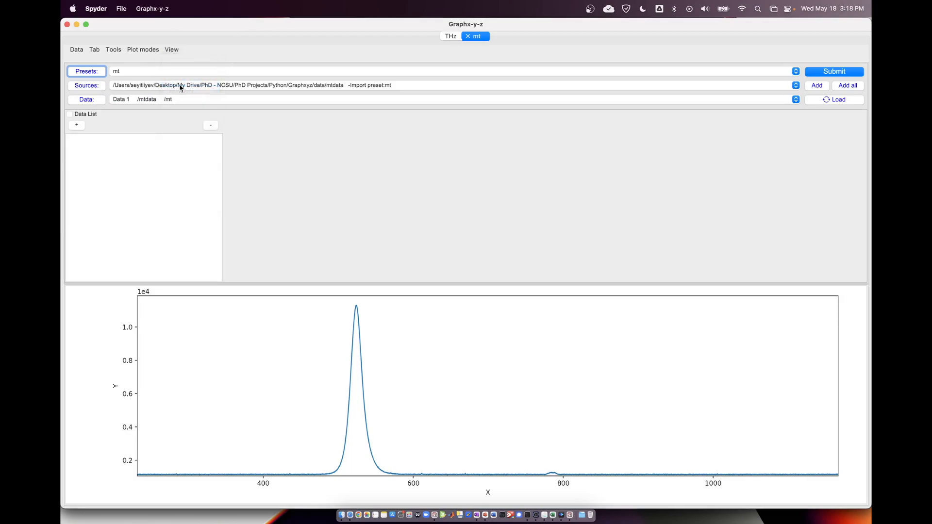
left_click(77, 125)
left_click(128, 100)
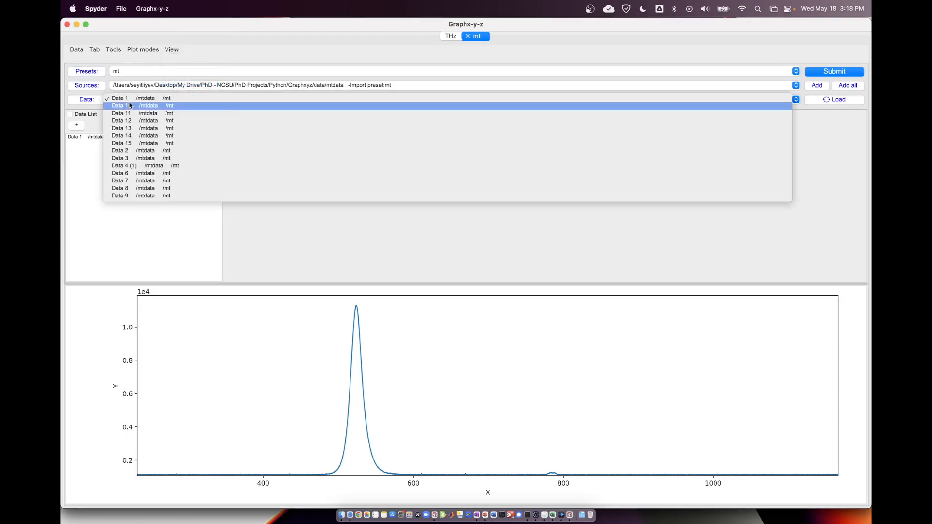
left_click(129, 150)
left_click(79, 126)
Set the plot mode to Multiple and plot both datasets from the data list together.
left_click(143, 49)
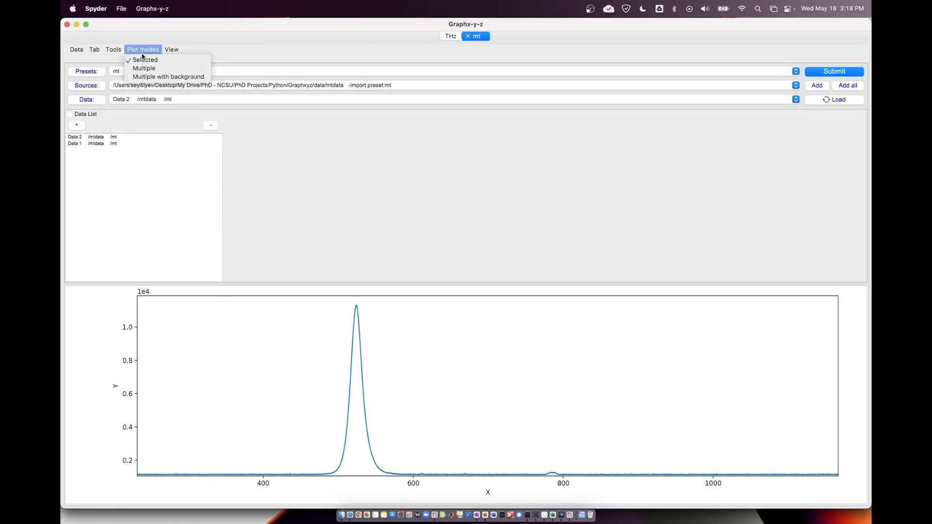
left_click(144, 68)
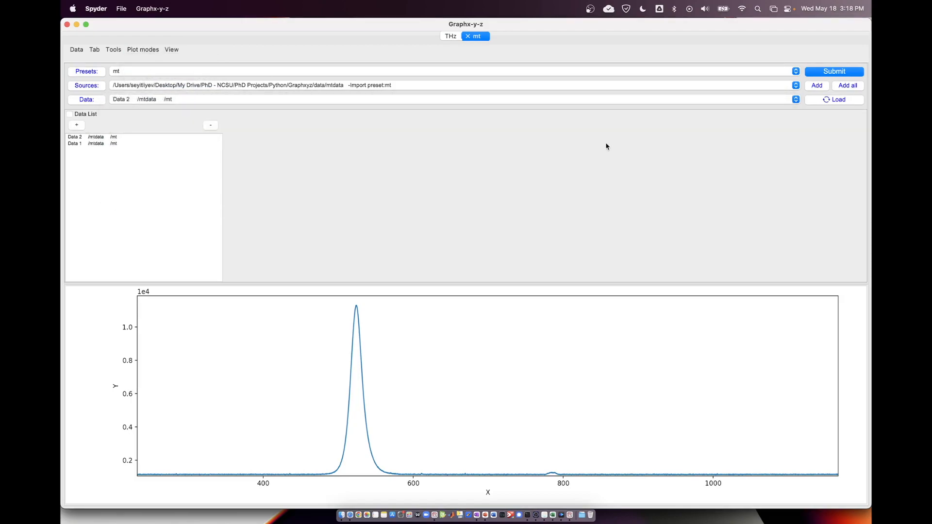
left_click(807, 72)
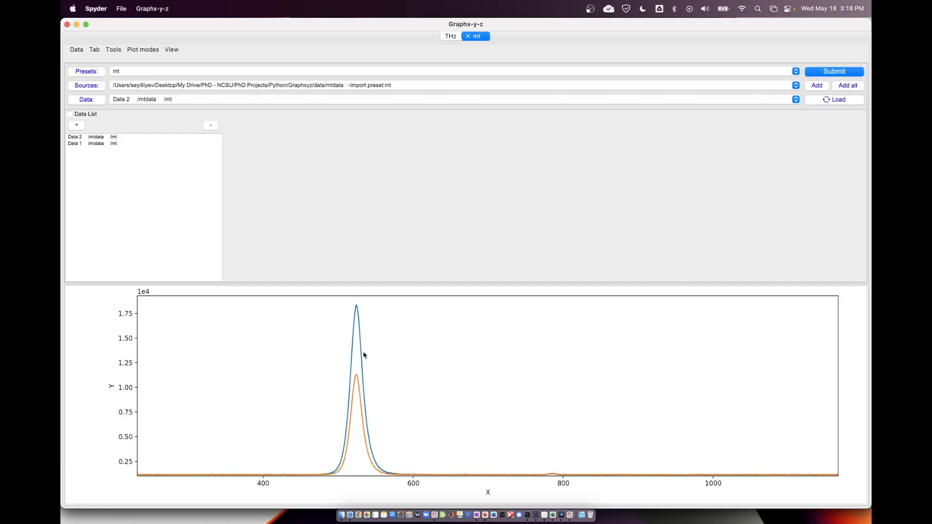
Show the refine settings and plot controls, and turn on the plot legend.
left_click(178, 53)
left_click(198, 158)
left_click(211, 273)
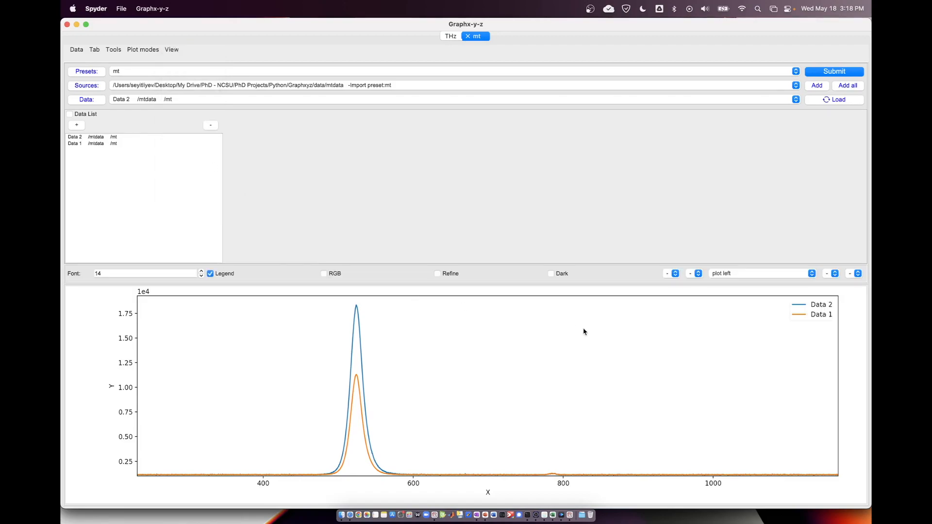
left_click(324, 273)
left_click(171, 49)
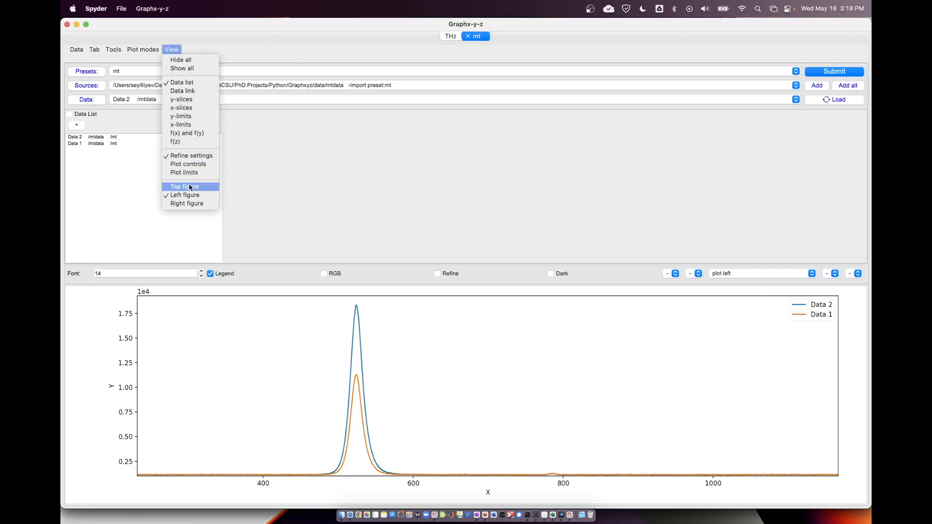
left_click(196, 165)
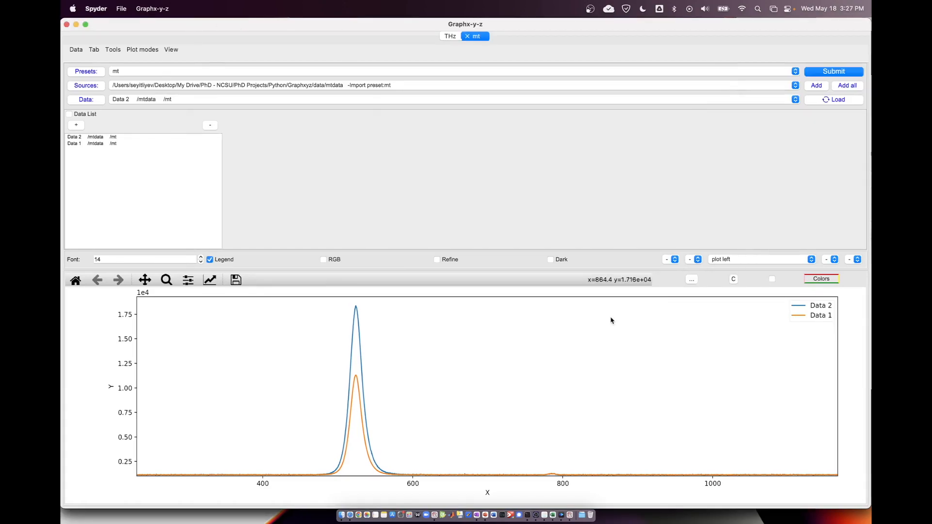
Hide all view elements of the mt tab and show only the data list and left figure again.
left_click(166, 48)
left_click(168, 49)
left_click(169, 49)
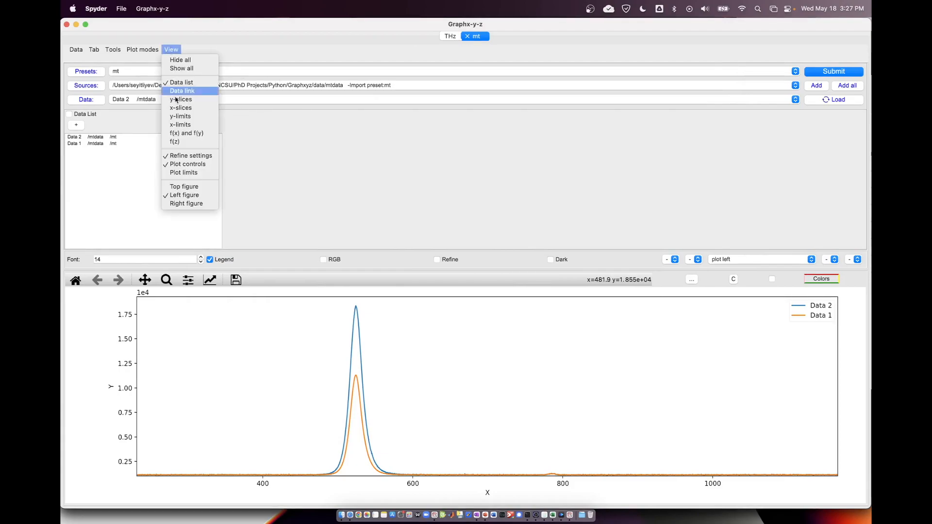
left_click(193, 61)
left_click(171, 49)
left_click(186, 83)
left_click(171, 49)
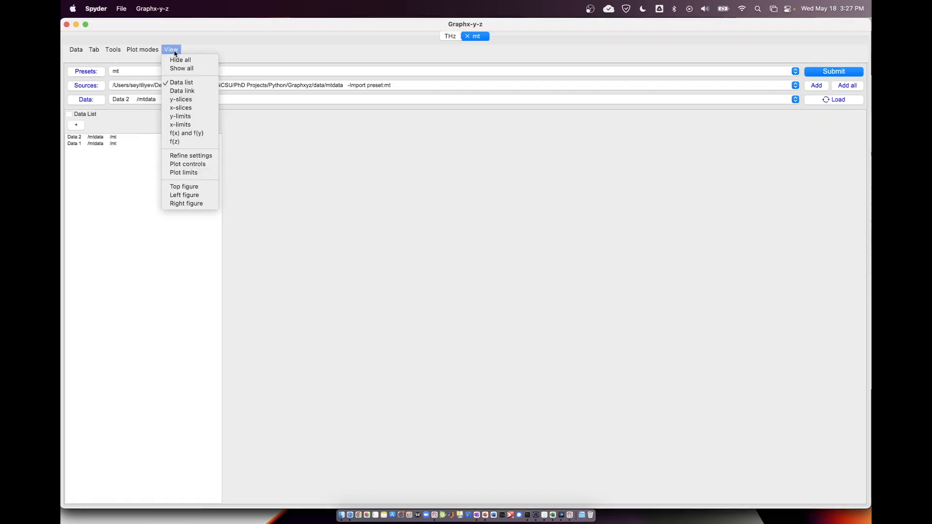
left_click(184, 194)
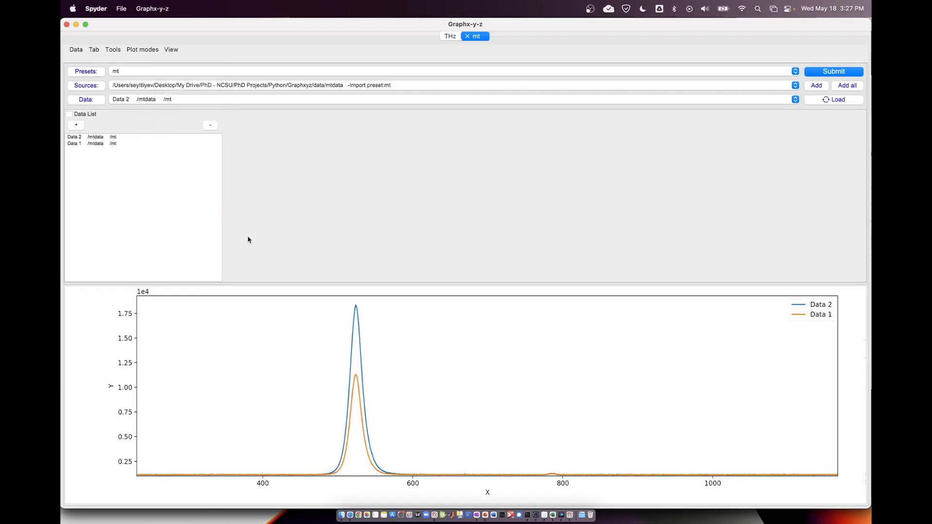
Switch to the THz tab and show its refine settings.
left_click(451, 36)
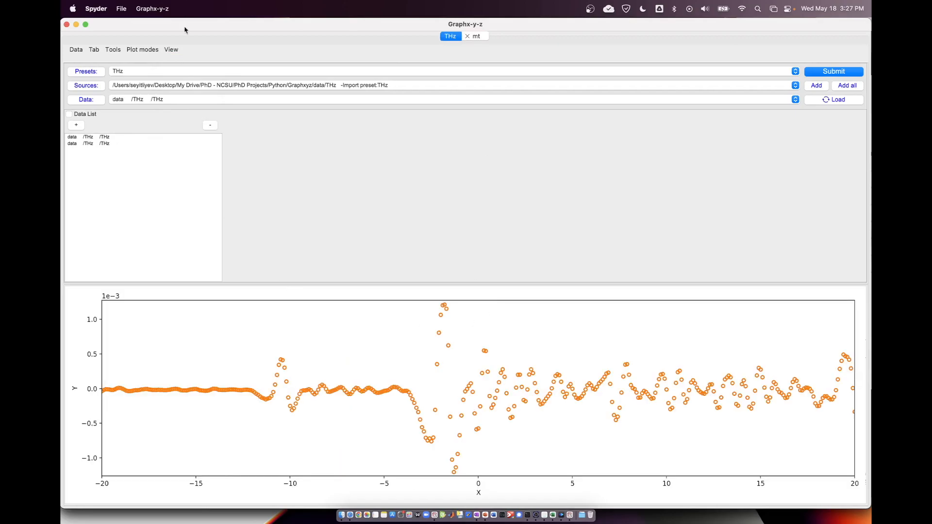
left_click(173, 51)
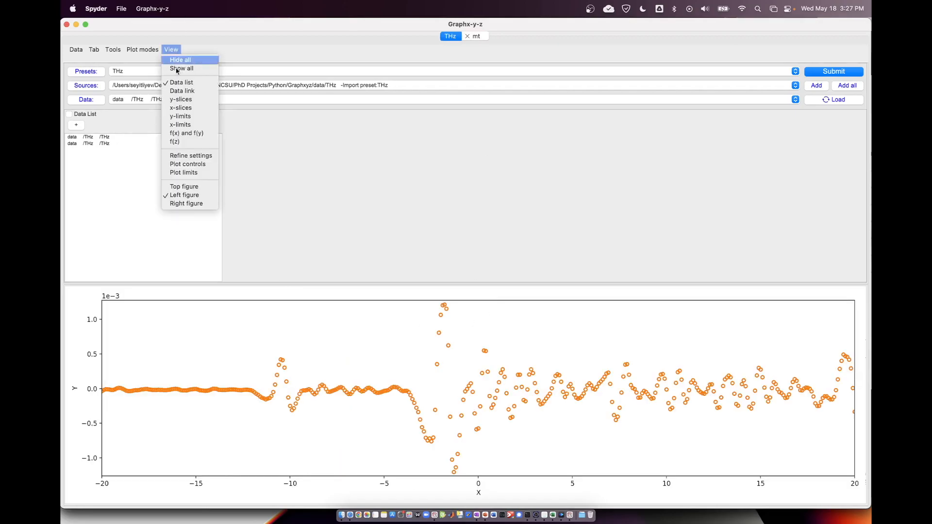
left_click(200, 162)
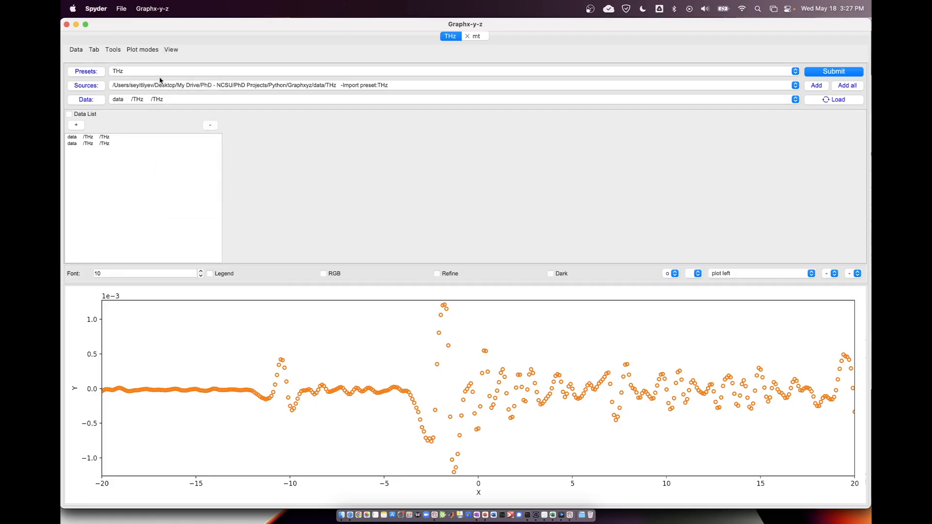
Show the plot controls in the THz tab and hide its refine settings.
left_click(175, 50)
left_click(192, 165)
left_click(173, 50)
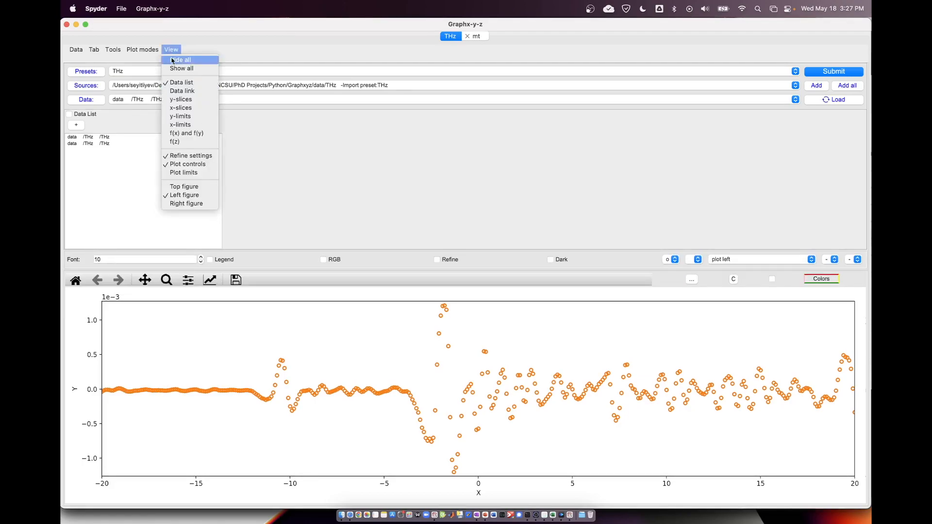
left_click(179, 155)
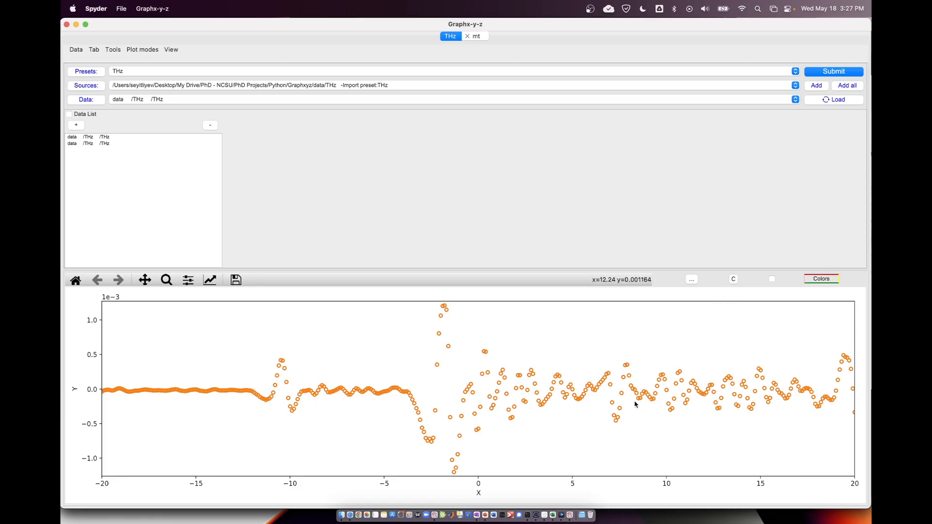
Switch to PowerPoint, paste the copied THz plot, shrink it to about 8.76" by 2.37" and move it to the slide's lower edge.
left_click(483, 515)
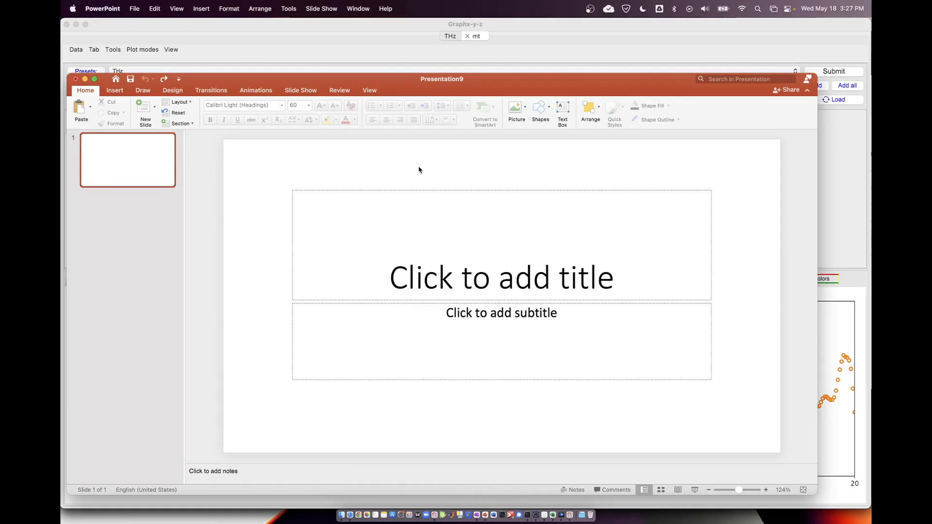
key("super+v")
left_click_drag(418, 236, 422, 148)
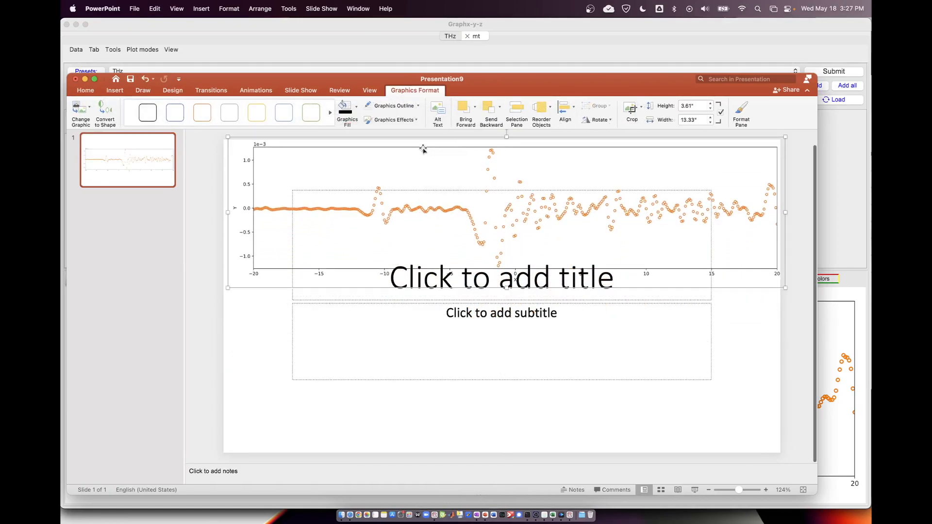
left_click_drag(786, 287, 576, 237)
left_click_drag(503, 207, 538, 422)
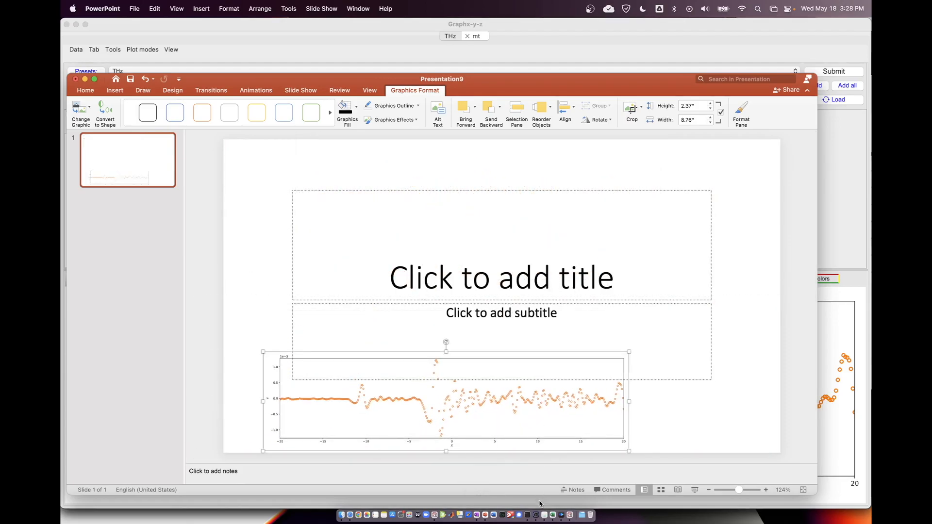
Return to Graphx-y-z and shrink and reposition its window so the PowerPoint slide stays visible beside it.
left_click(552, 515)
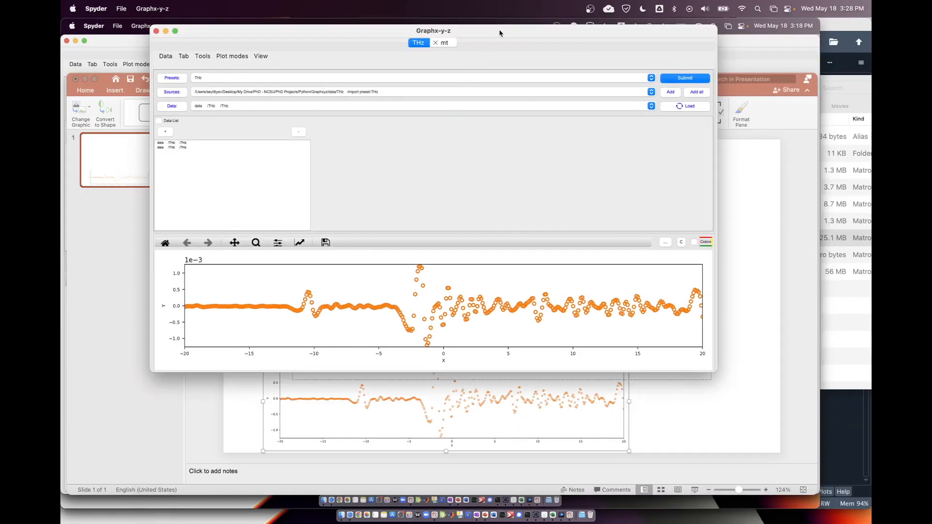
left_click_drag(500, 31, 501, 63)
left_click_drag(718, 61, 469, 69)
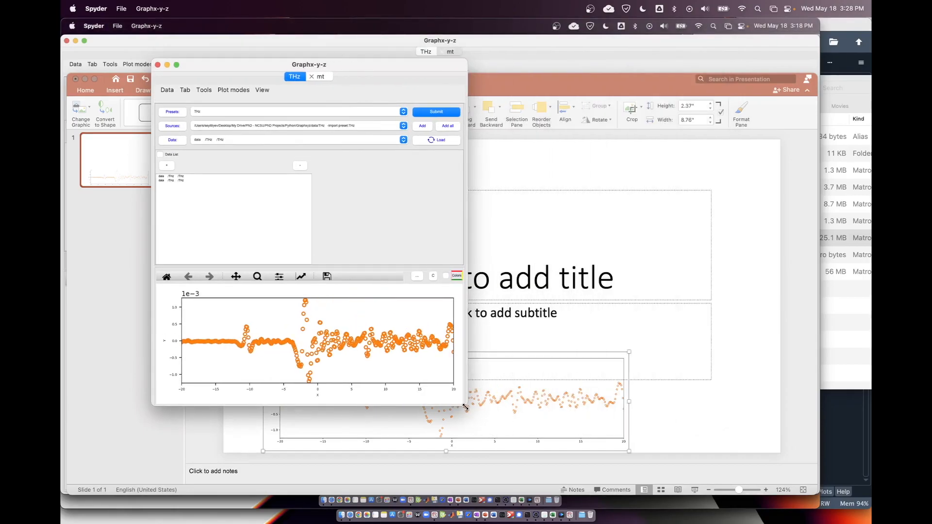
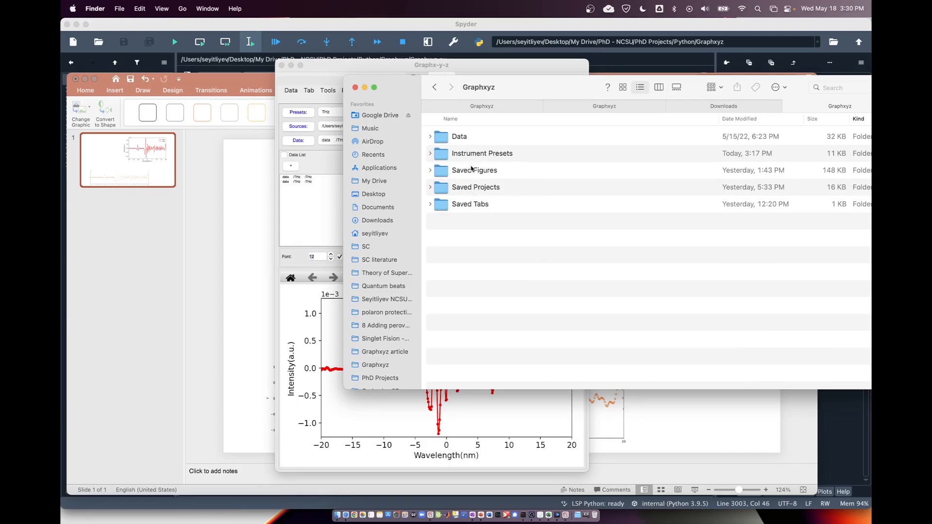
Open the Data folder in Graphxyz, preview the contents of datafit.csv and close the preview.
double_click(462, 142)
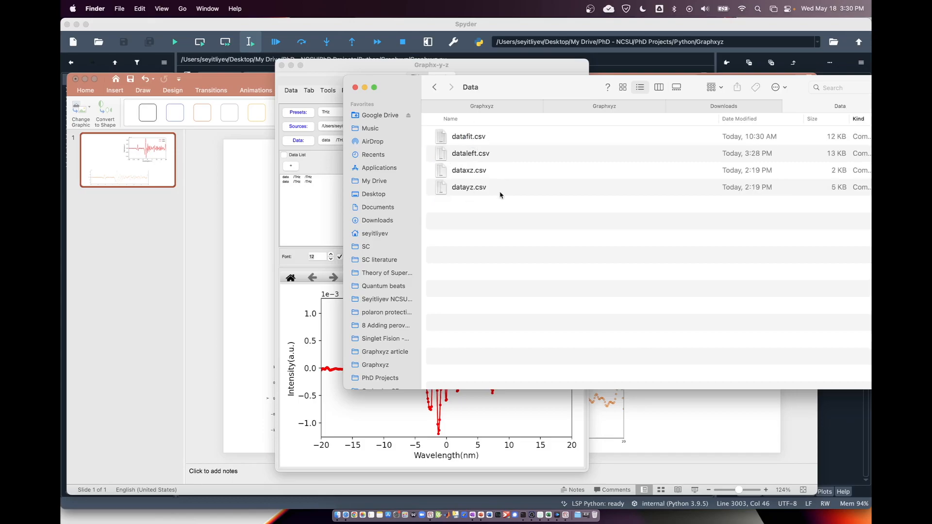
left_click(476, 139)
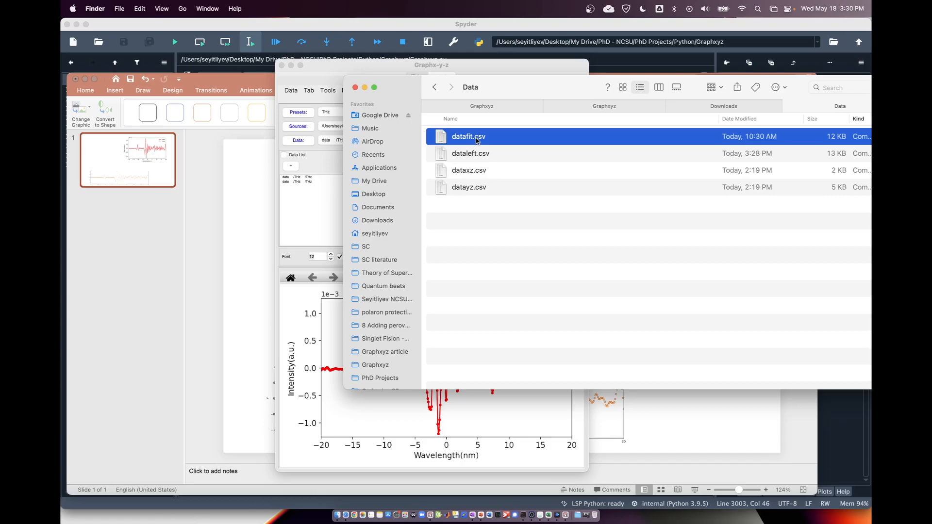
key("space")
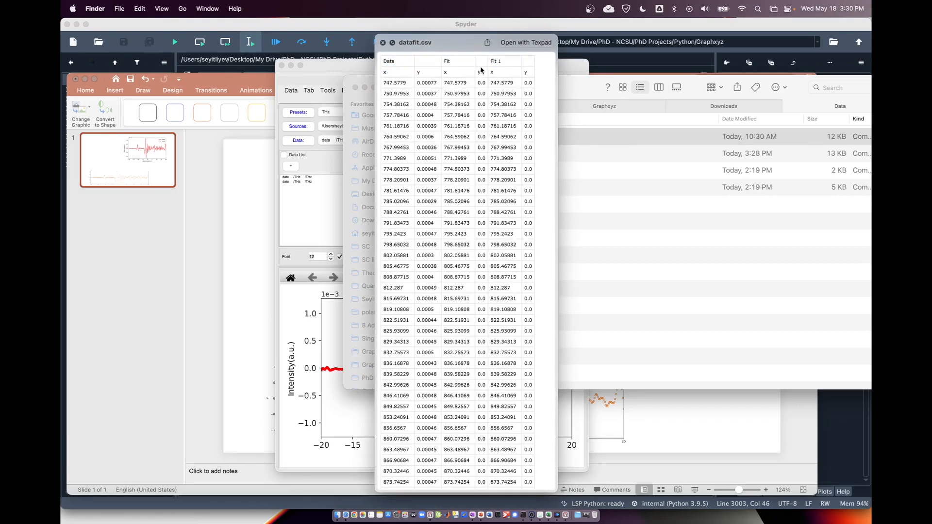
left_click(383, 43)
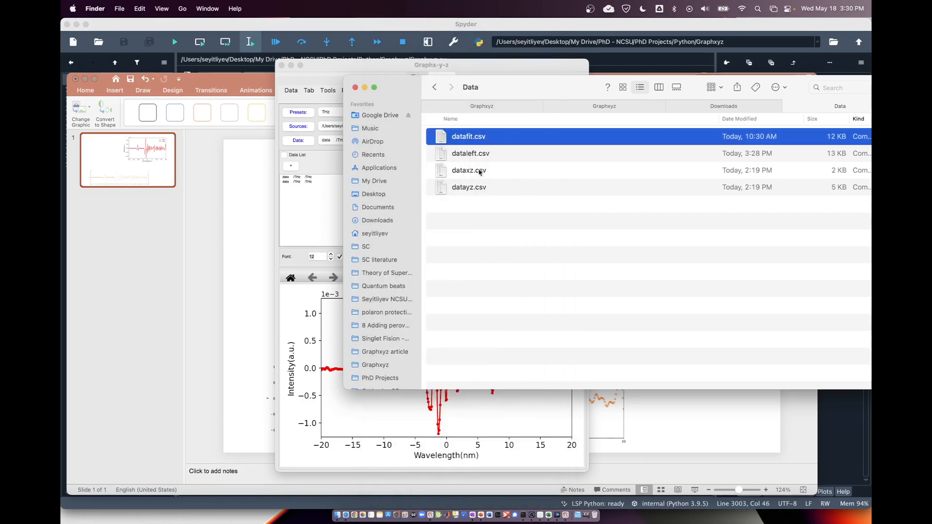
Preview the exported columns of dataleft.csv in the Data folder.
left_click(479, 188)
left_click(479, 152)
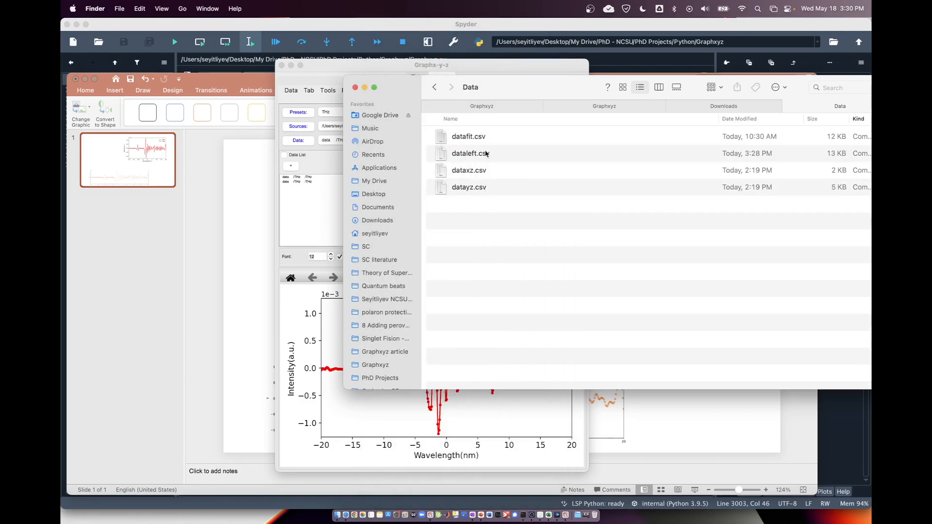
left_click(485, 153)
key("space")
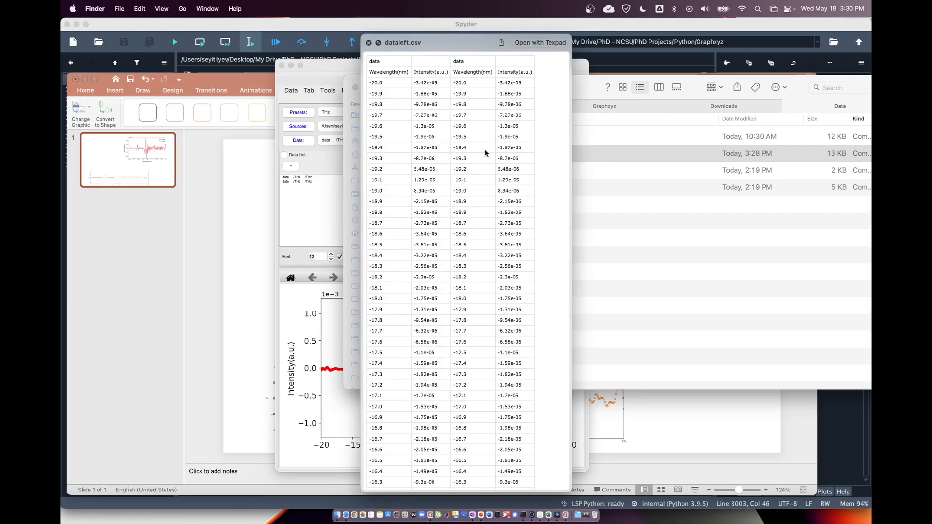
key("space")
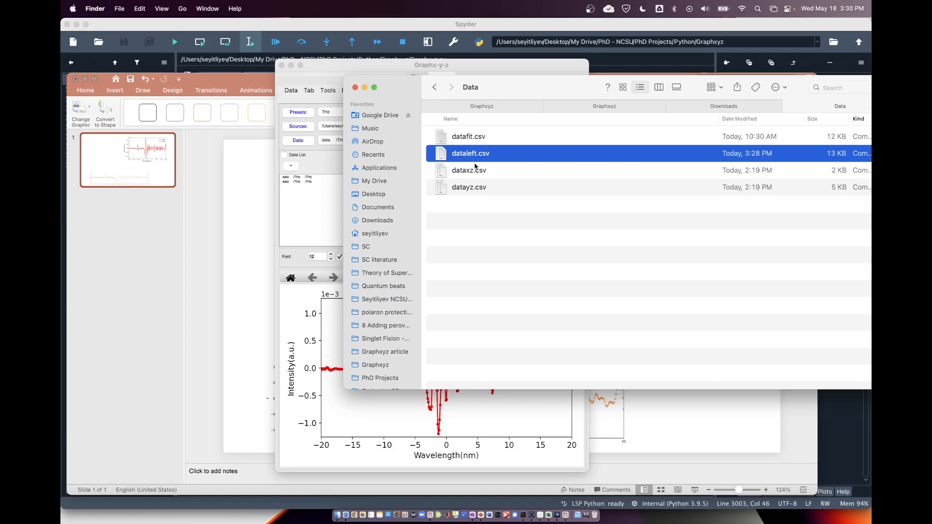
left_click(486, 210)
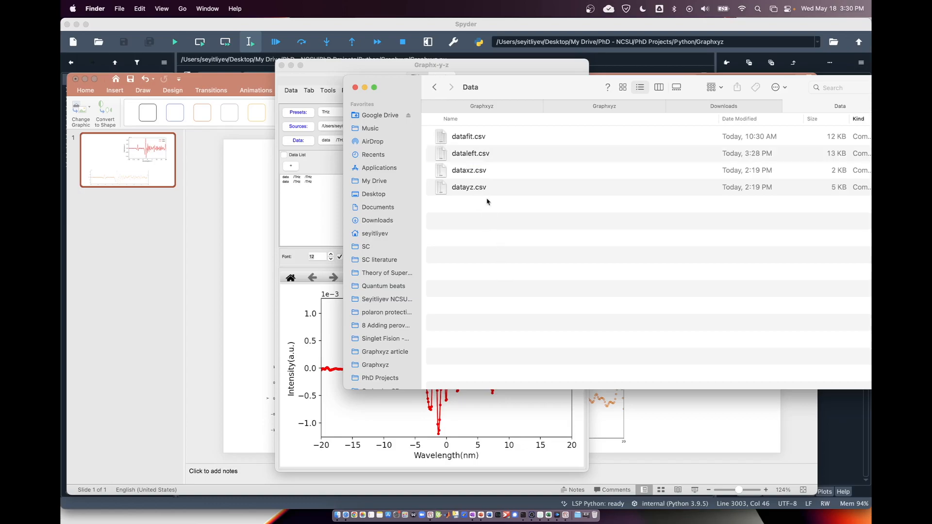
left_click(462, 155)
key("space")
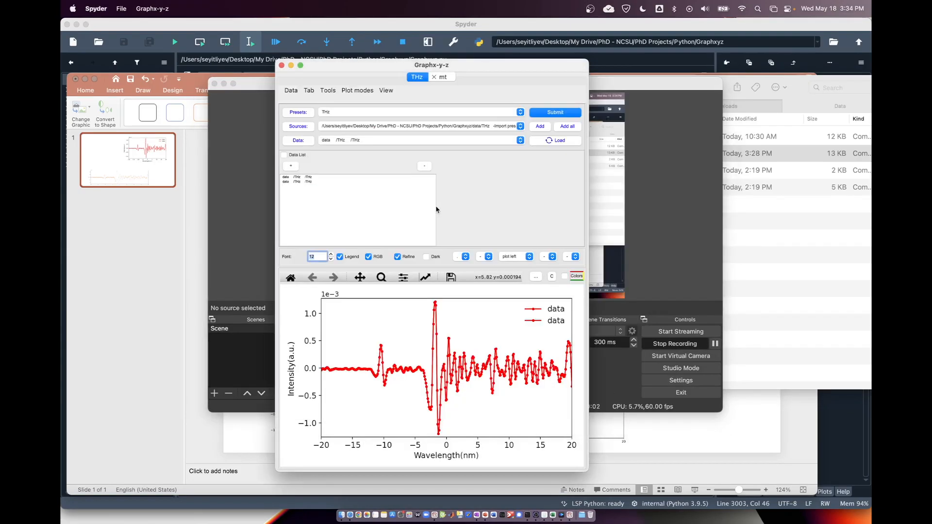
Return to Graphx-y-z, enlarge its window to fill the screen and save the THz tab's settings as the default.
left_click(498, 209)
key("ctrl+alt+Return")
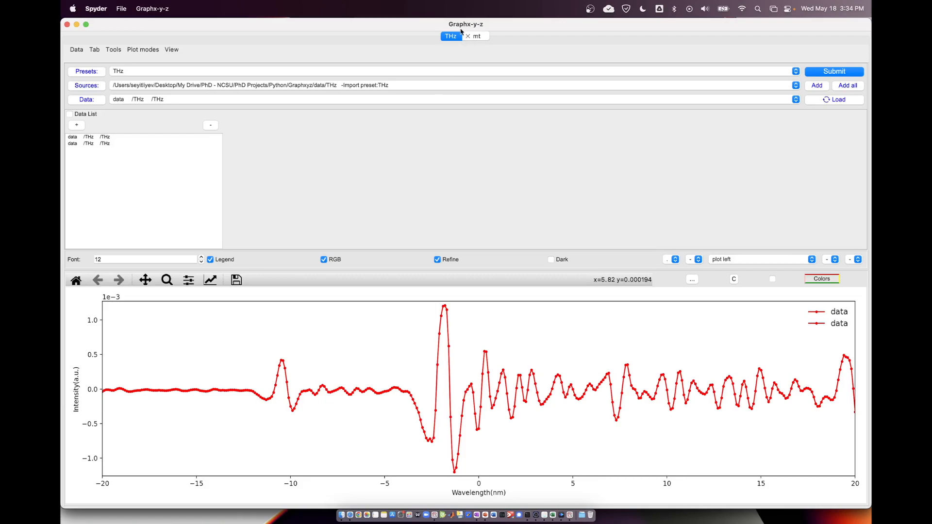
left_click(95, 51)
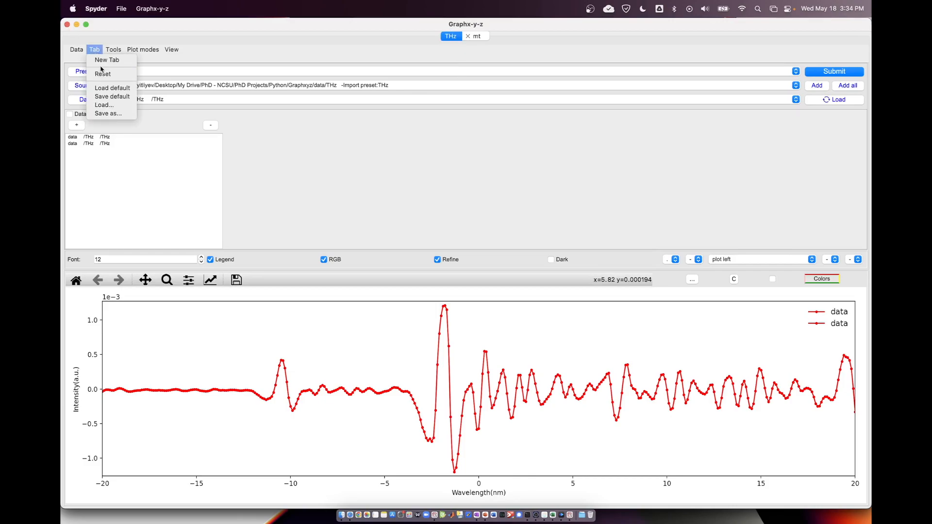
left_click(105, 97)
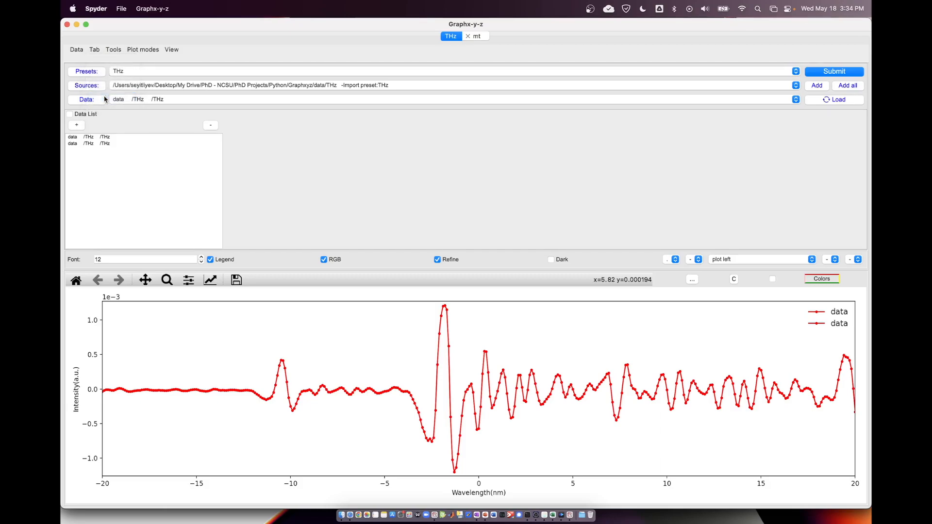
left_click(434, 514)
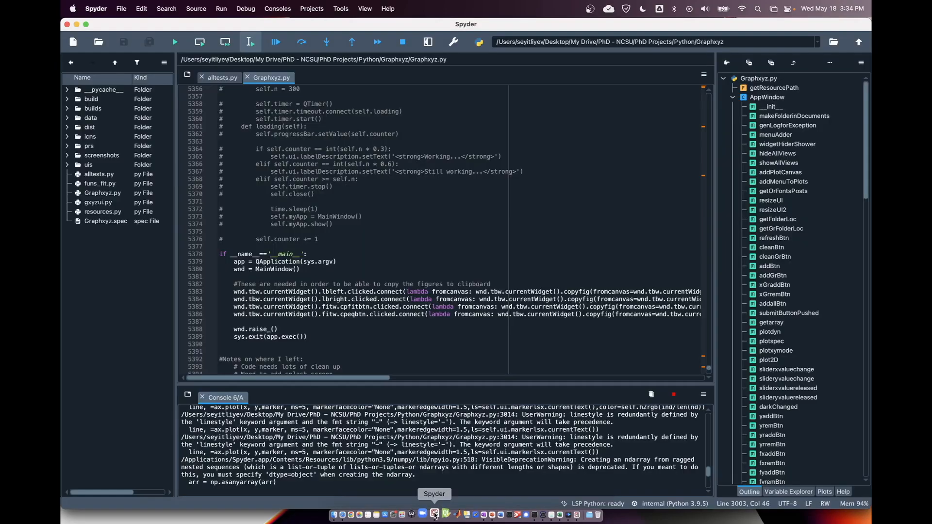
left_click(570, 512)
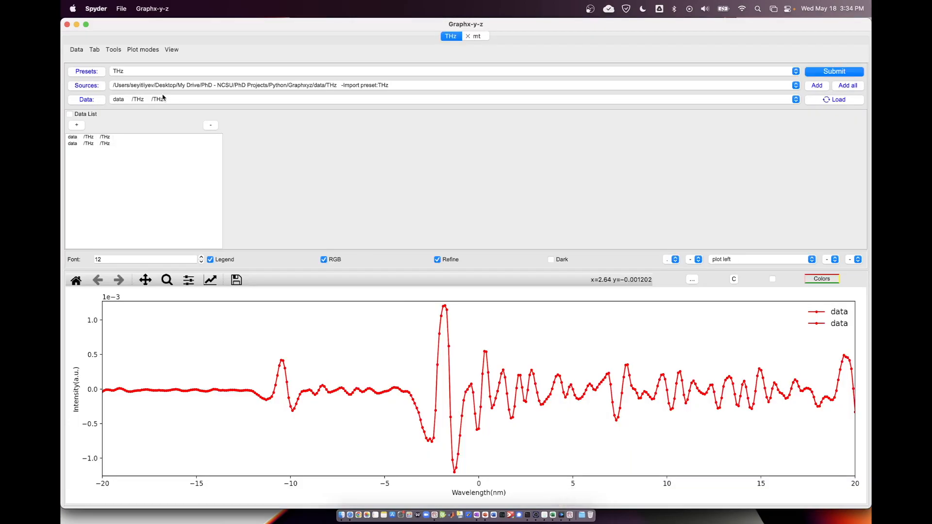
left_click(93, 50)
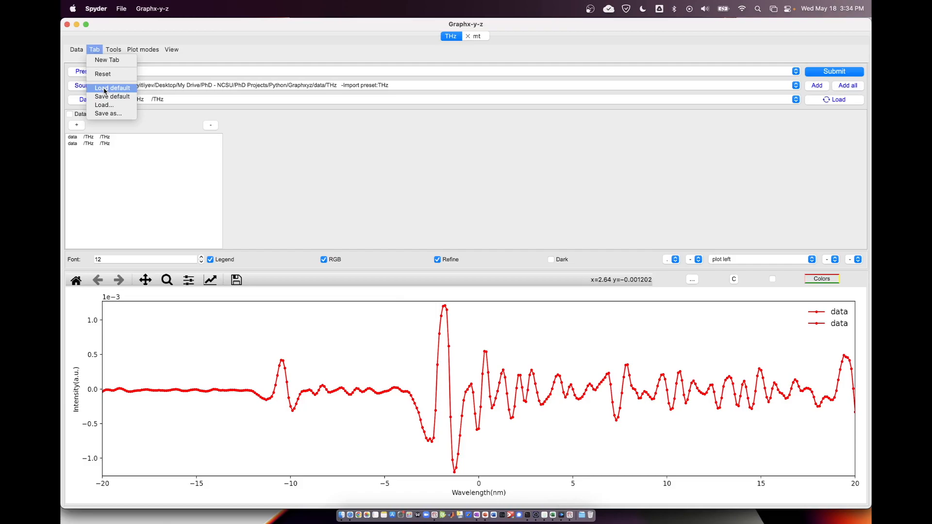
left_click(309, 157)
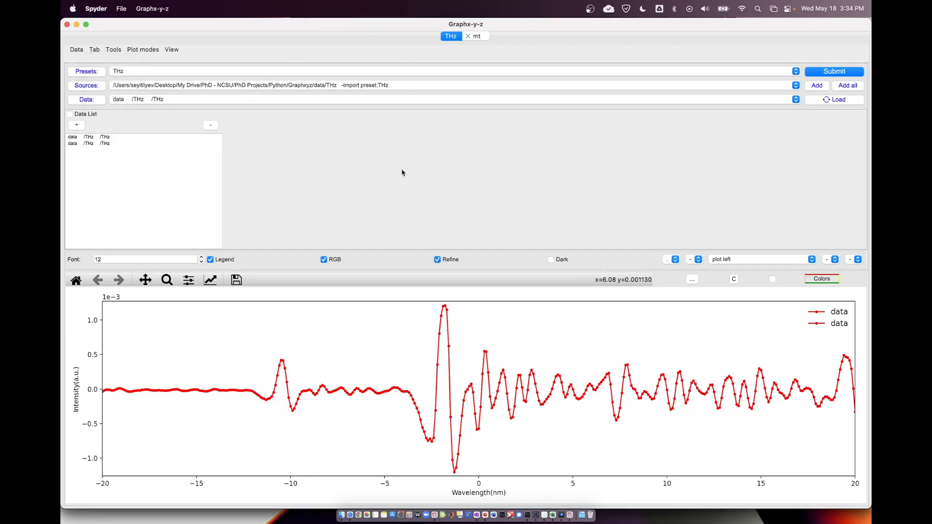
left_click(477, 37)
left_click(451, 36)
left_click(119, 71)
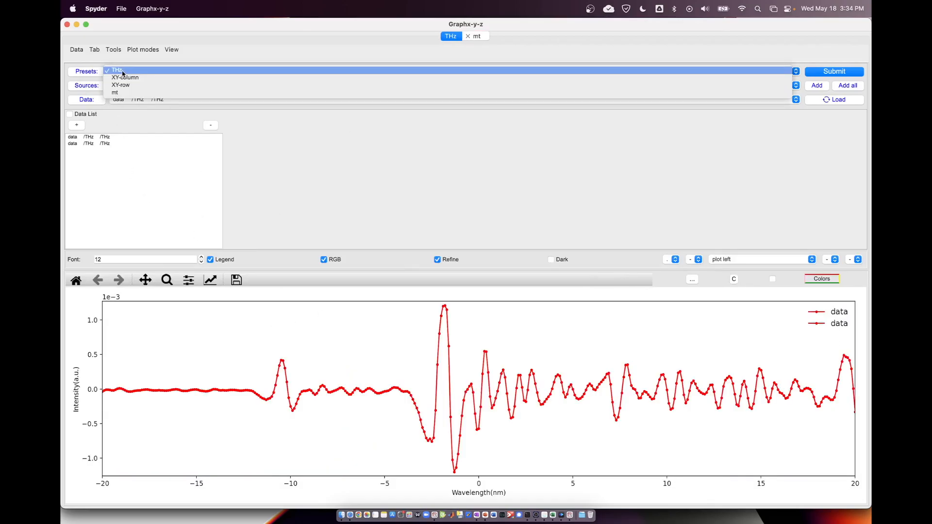
left_click(119, 70)
Save the THz tab as "test" in the Saved Tabs folder inside Documents > Graphxyz.
left_click(94, 49)
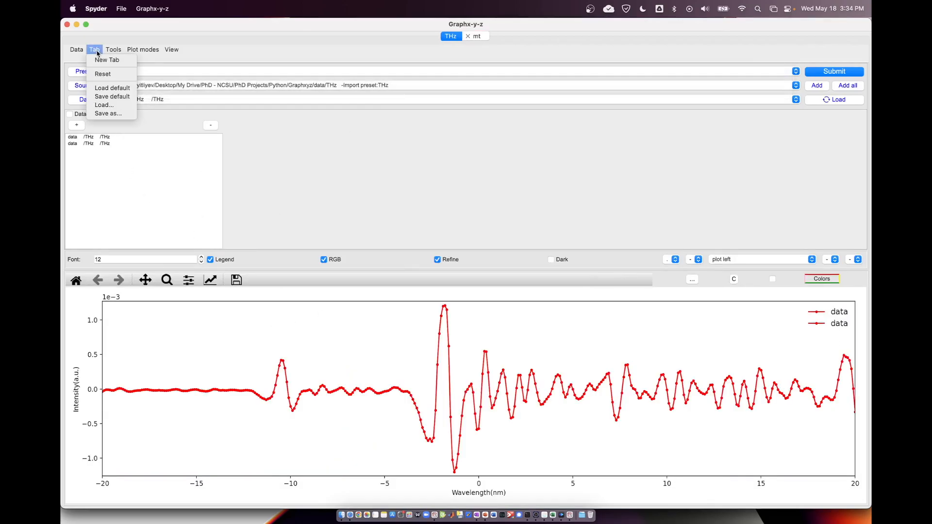
left_click(111, 116)
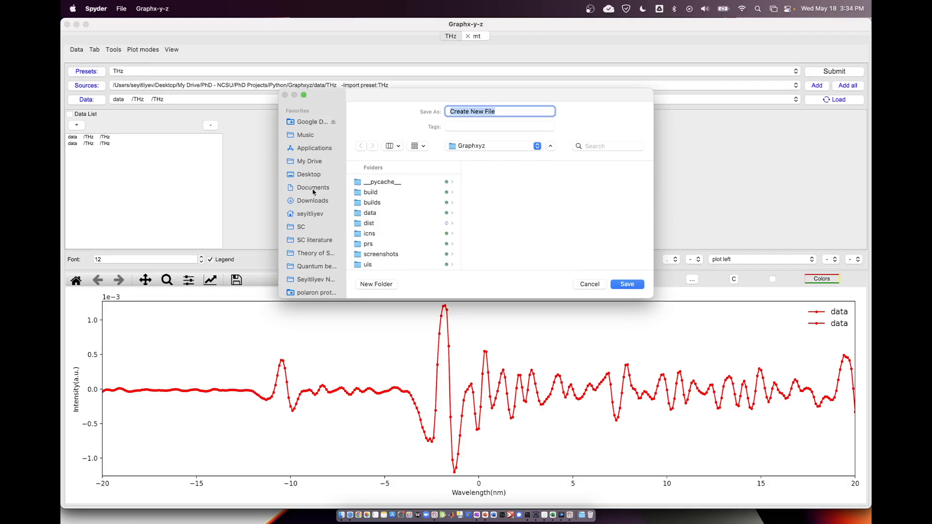
left_click(313, 189)
left_click(392, 182)
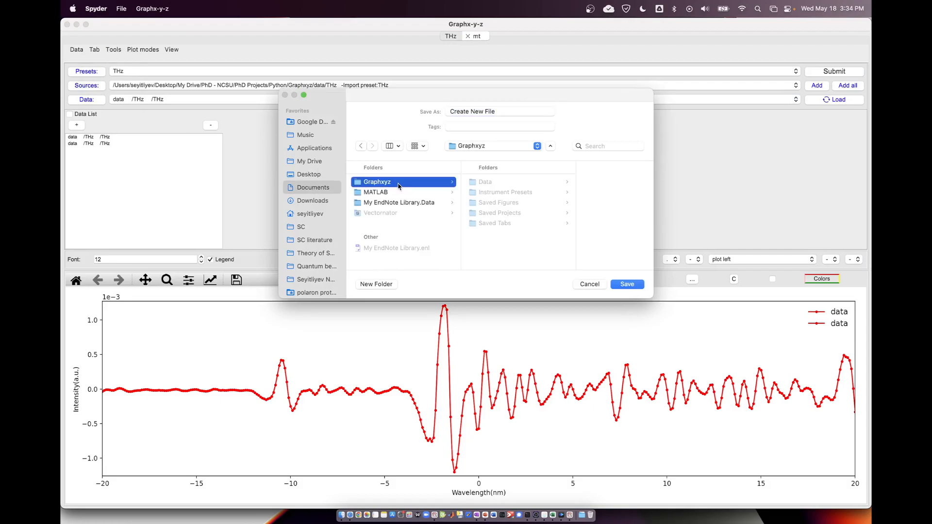
left_click(500, 224)
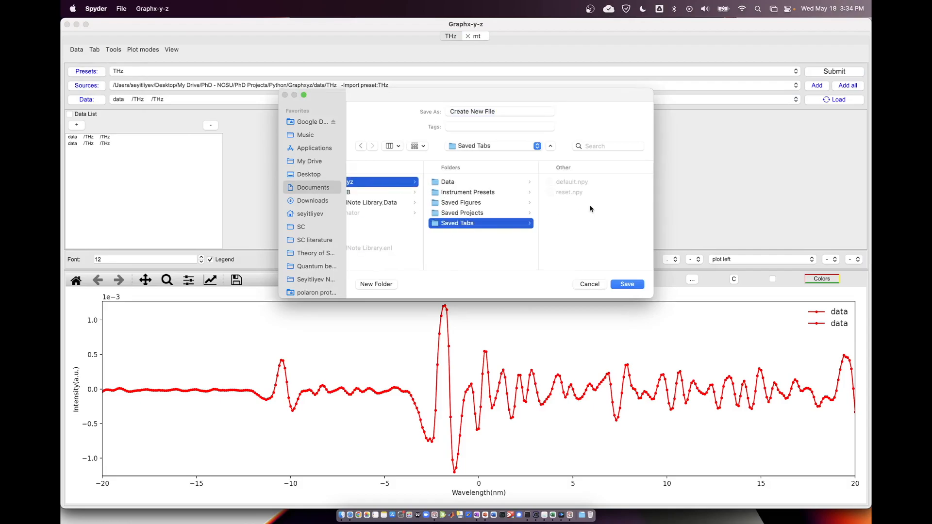
left_click(574, 183)
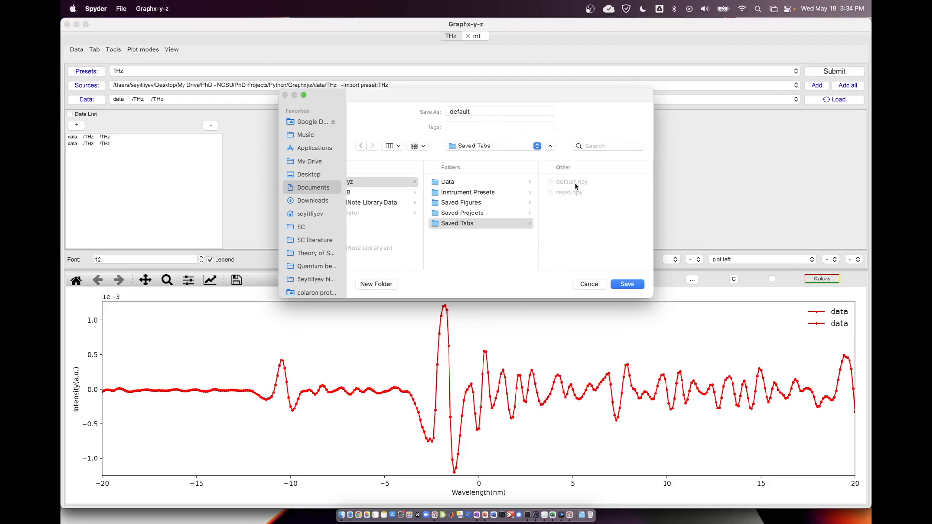
left_click(475, 109)
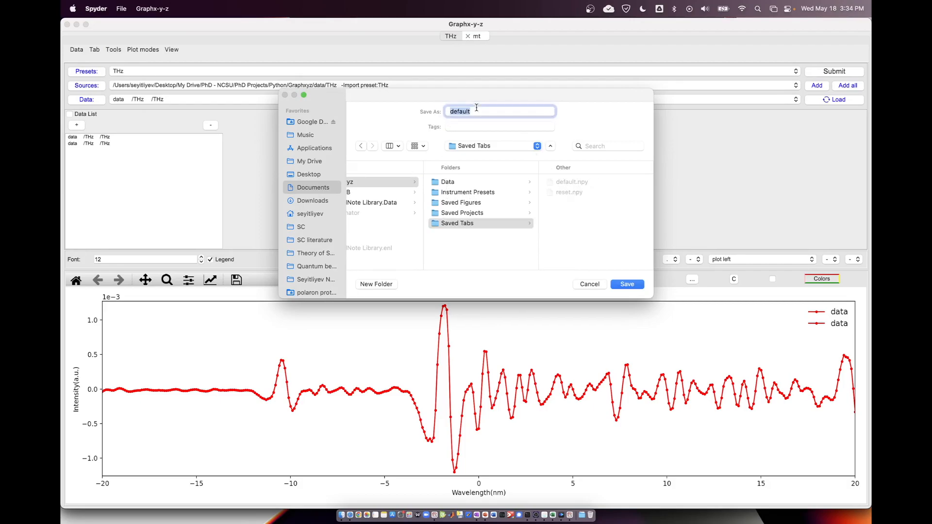
left_click(475, 109)
mouse_move(475, 109)
left_mouse_down()
mouse_move(453, 111)
mouse_move(479, 115)
left_mouse_up()
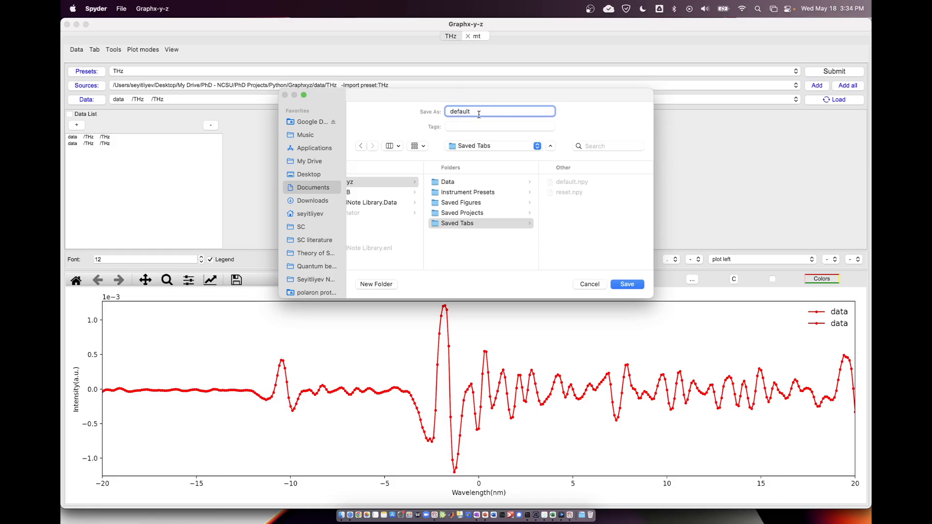
double_click(478, 115)
type("testTab")
left_click(618, 284)
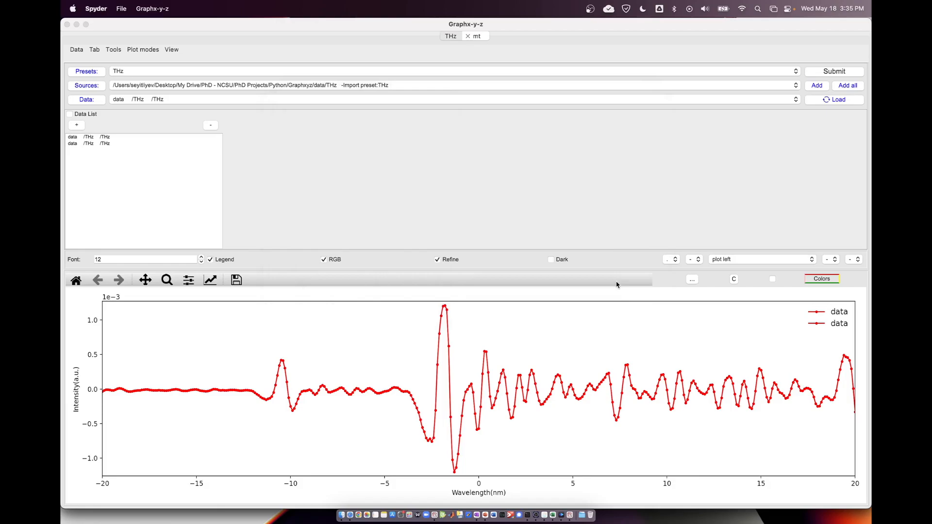
Create a new tab and load the saved default tab settings into it.
left_click(78, 50)
left_click(78, 50)
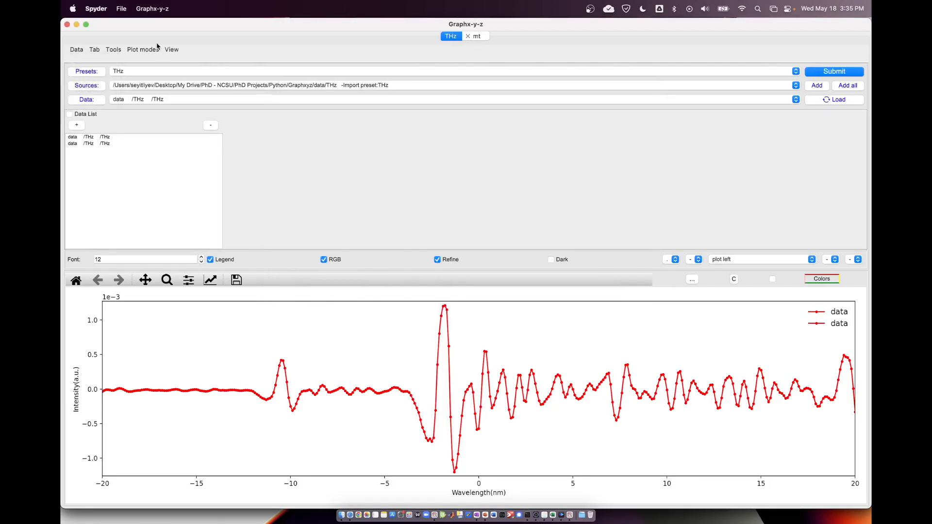
left_click(480, 38)
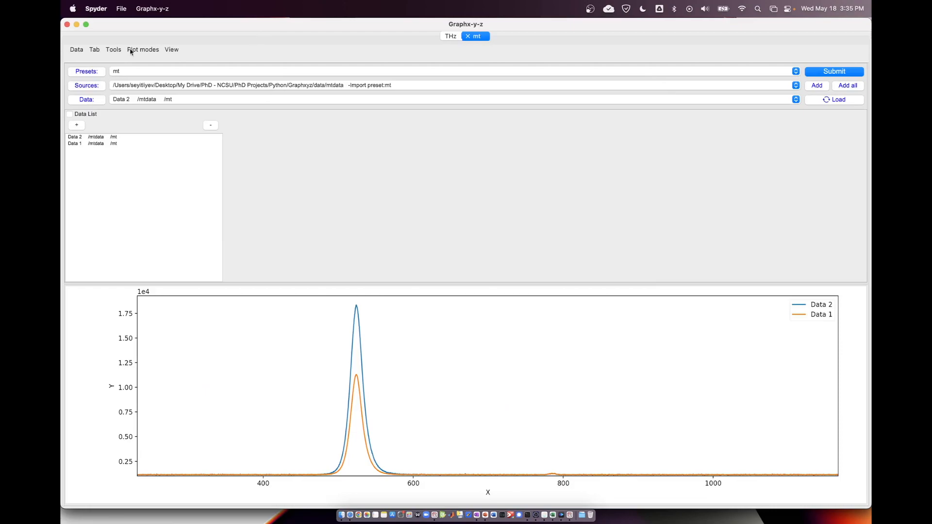
left_click(95, 50)
left_click(99, 60)
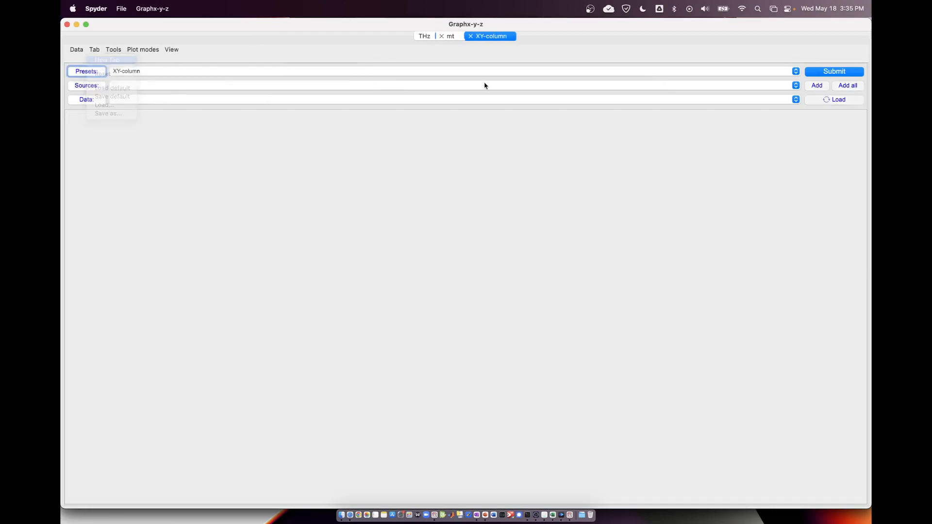
left_click(79, 52)
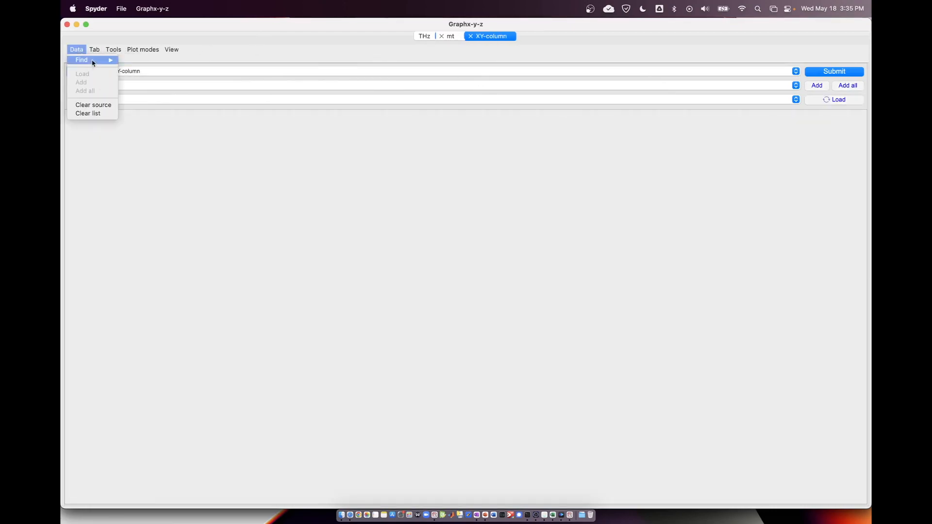
left_click(113, 88)
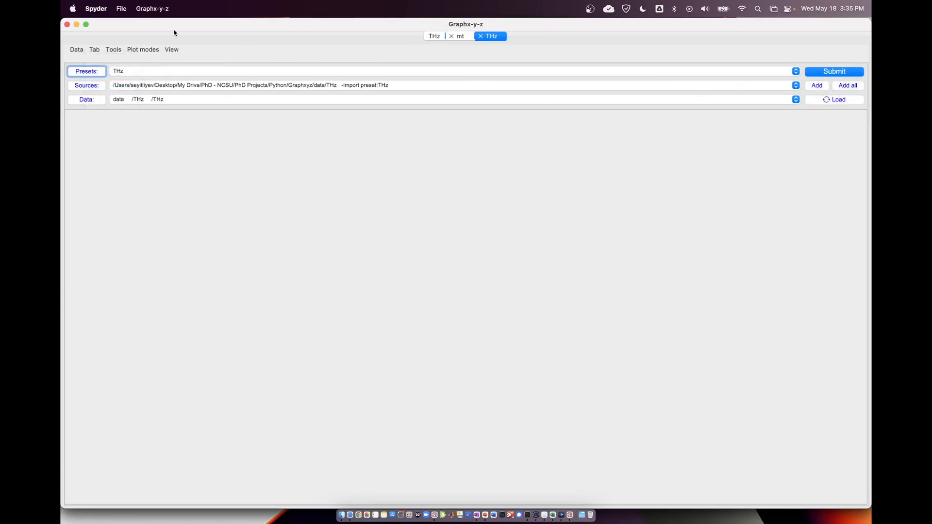
Show the plot area in the new THz tab and plot its loaded data.
left_click(171, 49)
left_click(202, 197)
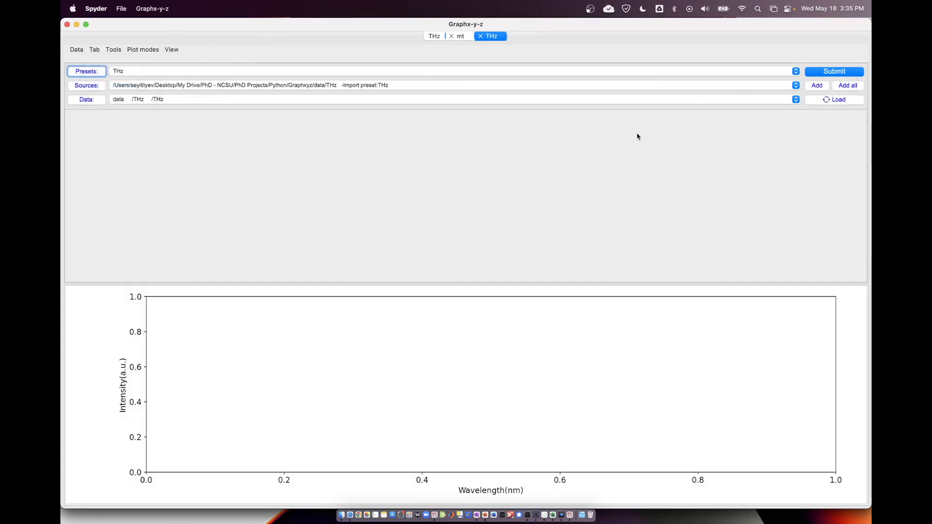
left_click(854, 74)
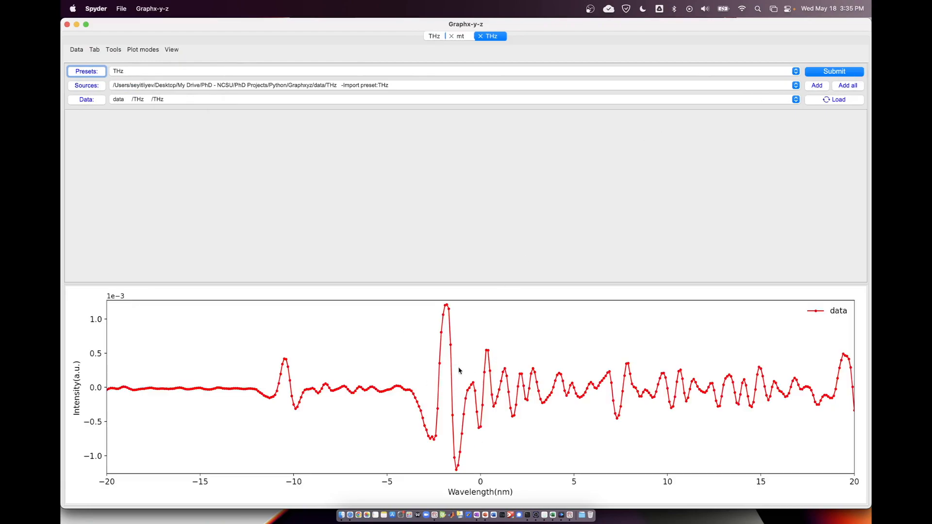
Compare with the original THz tab, and show the data list in the new THz tab.
left_click(435, 36)
left_click(491, 36)
left_click(171, 50)
left_click(176, 83)
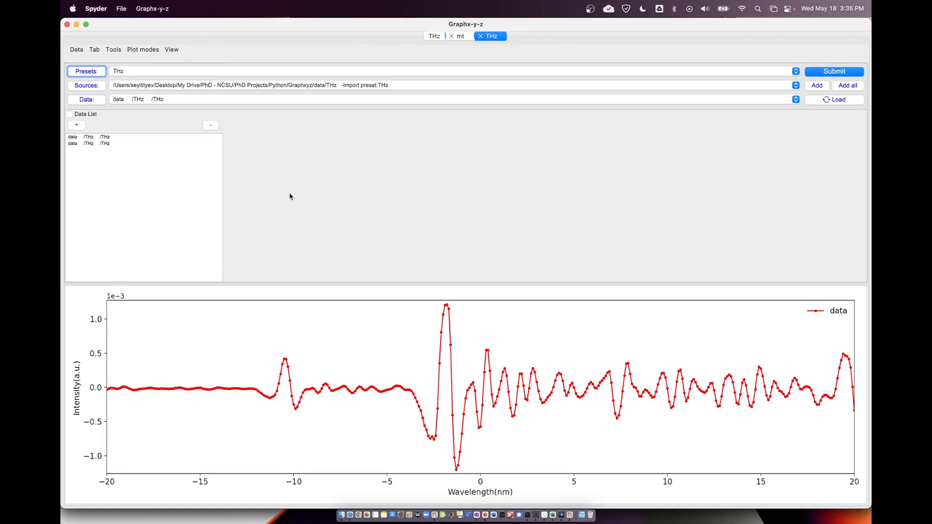
Replace the duplicate THz tab with a new tab loaded from testTab.npy in the Saved Tabs folder.
left_click(480, 36)
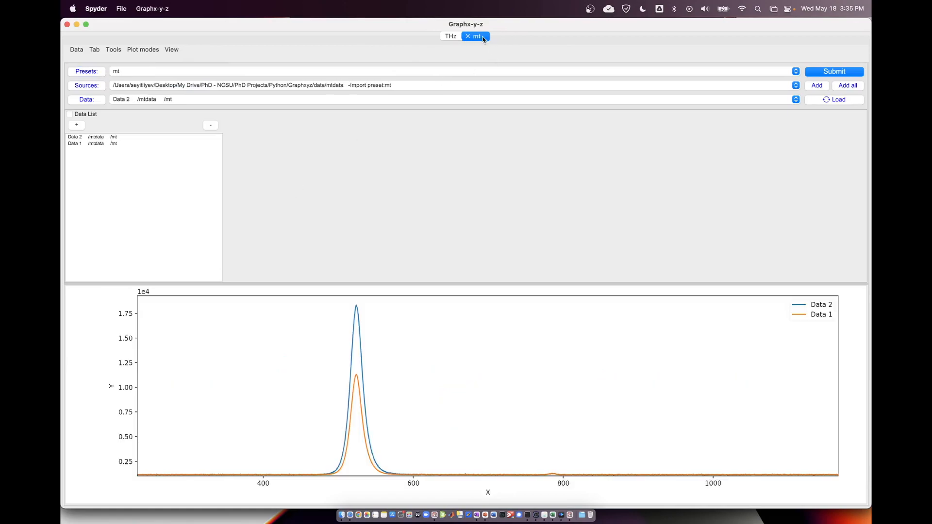
left_click(93, 50)
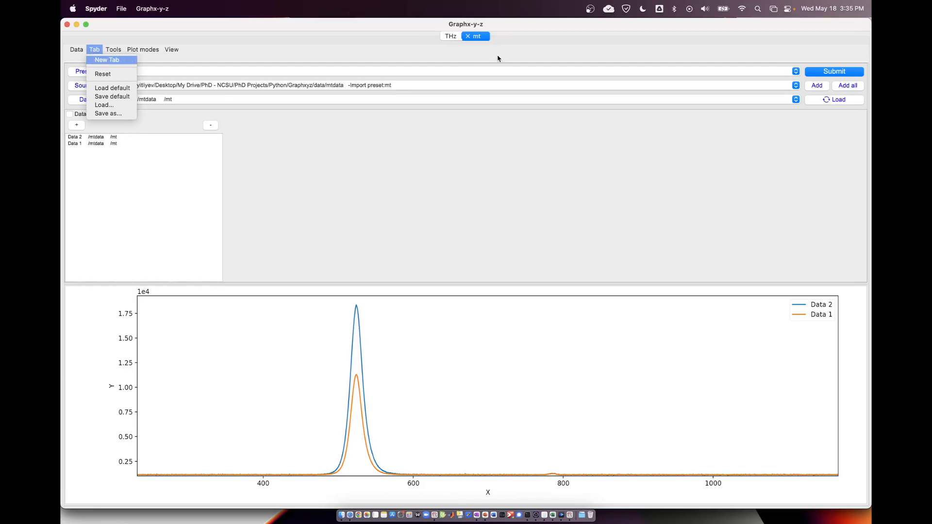
left_click(100, 60)
left_click(101, 50)
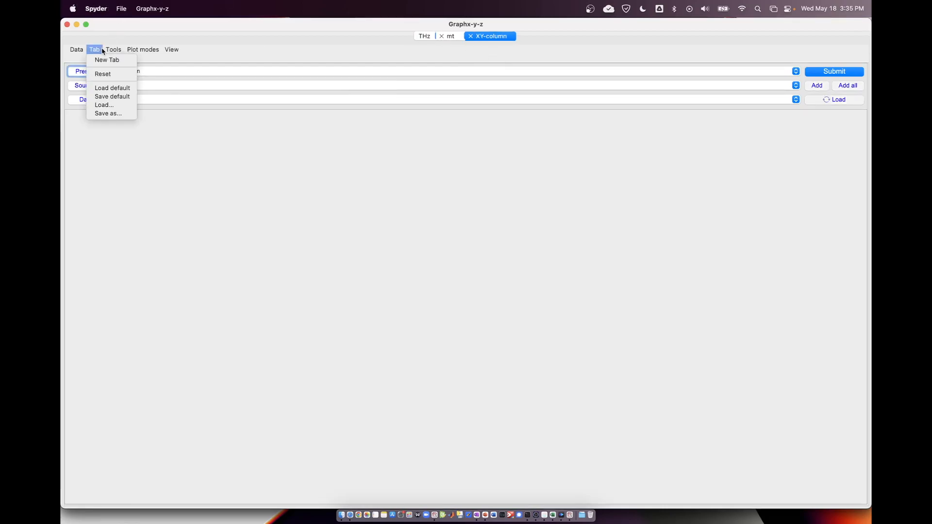
left_click(106, 105)
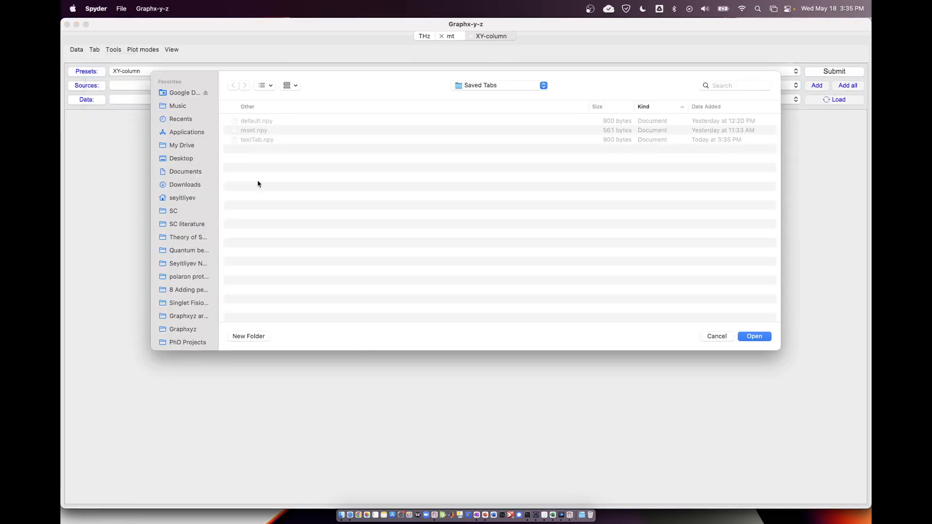
left_click(257, 121)
double_click(257, 140)
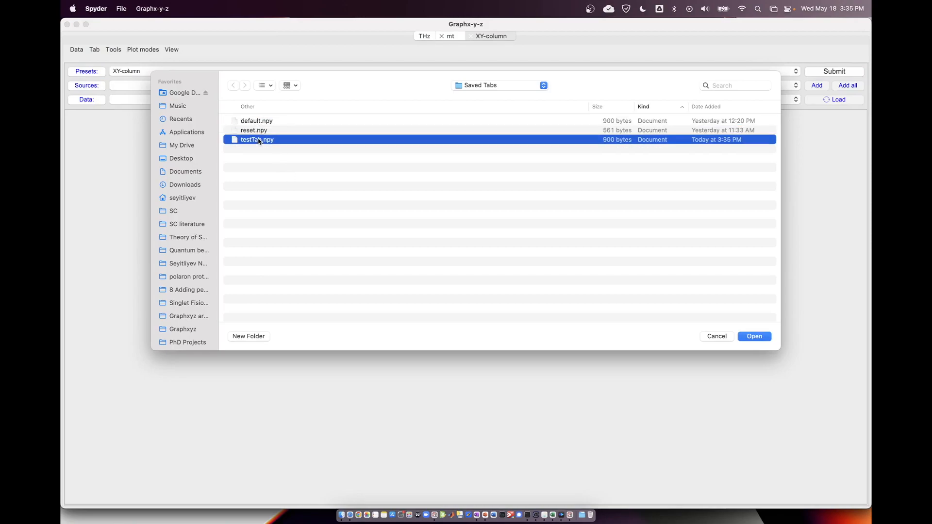
Show the data list and the left figure in the newly loaded THz tab.
left_click(171, 49)
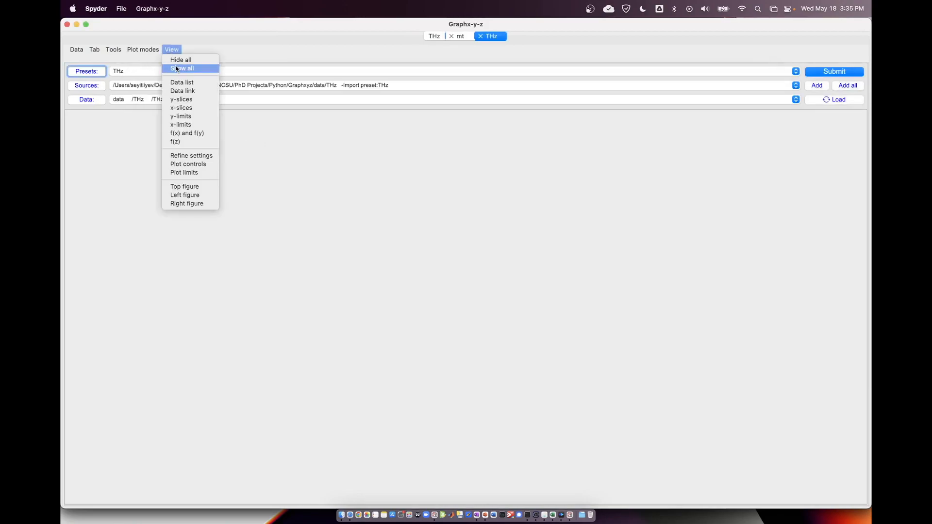
left_click(182, 82)
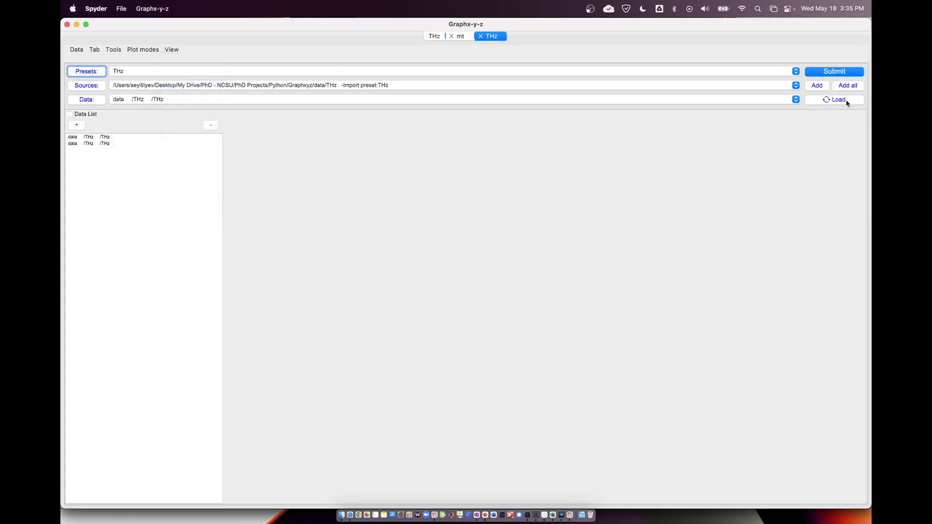
left_click(171, 50)
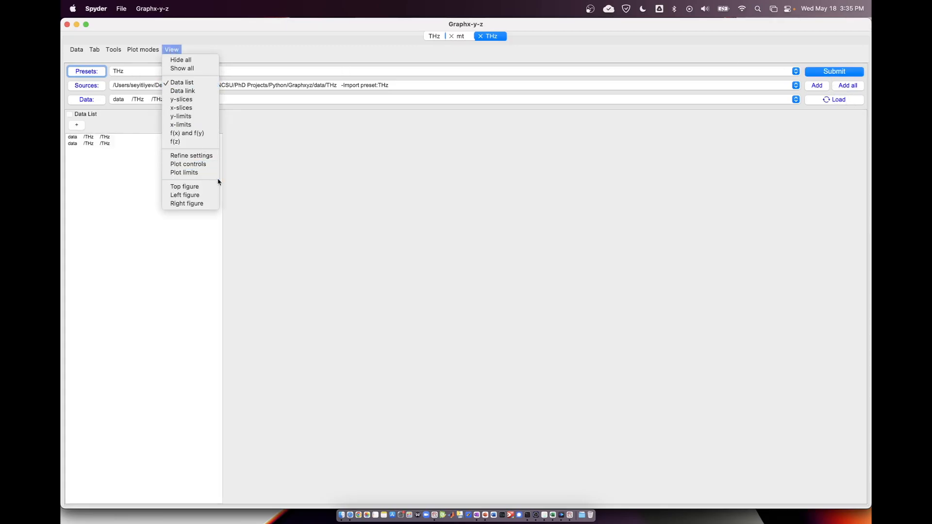
left_click(208, 194)
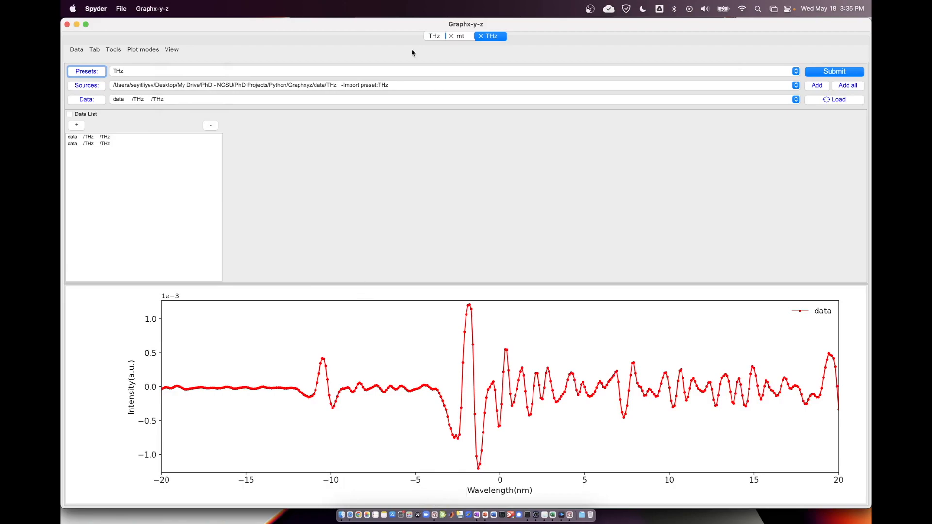
left_click(94, 51)
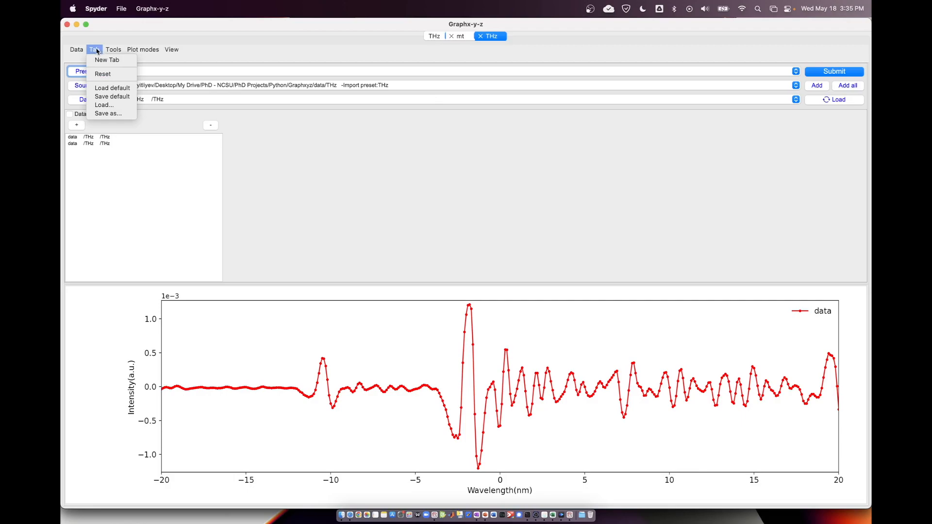
left_click(97, 51)
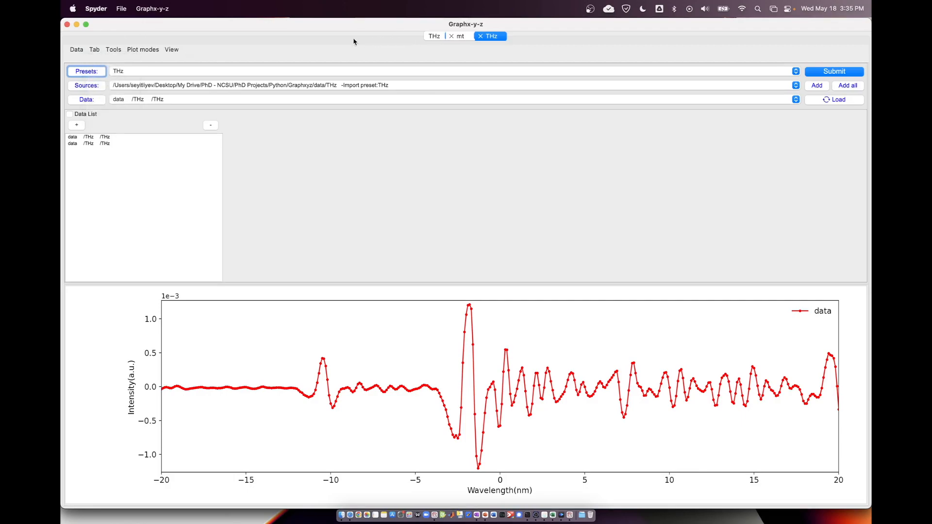
left_click(122, 10)
left_click(121, 11)
left_click(121, 11)
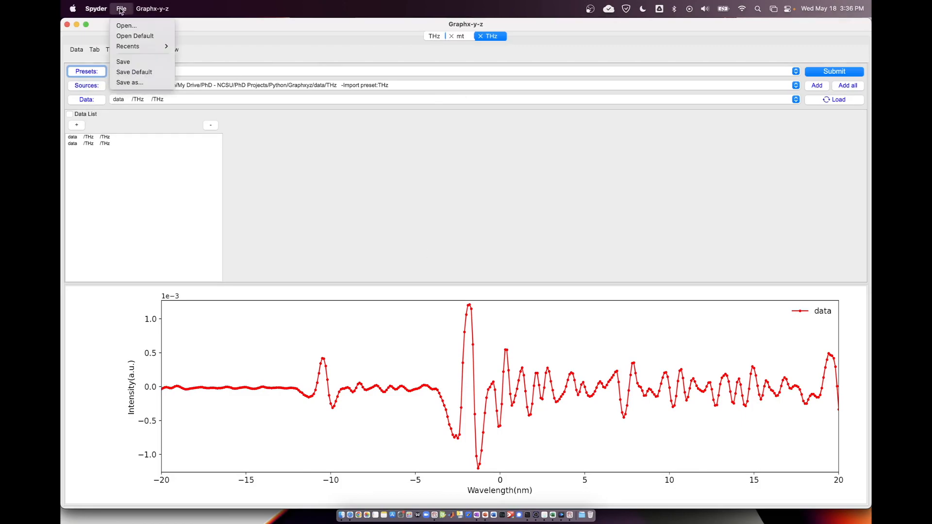
left_click(121, 10)
left_click(121, 11)
left_click(121, 11)
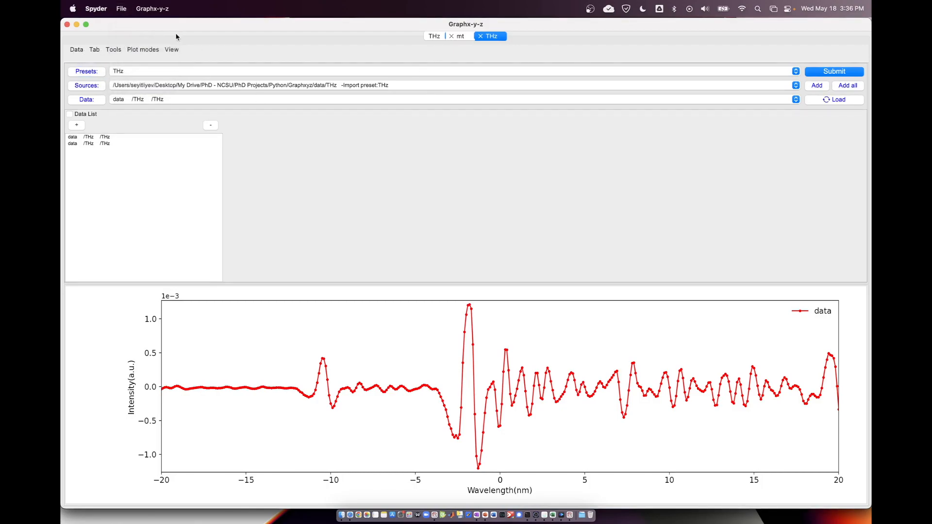
View the About Graphx-y-z information and dismiss it.
left_click(122, 10)
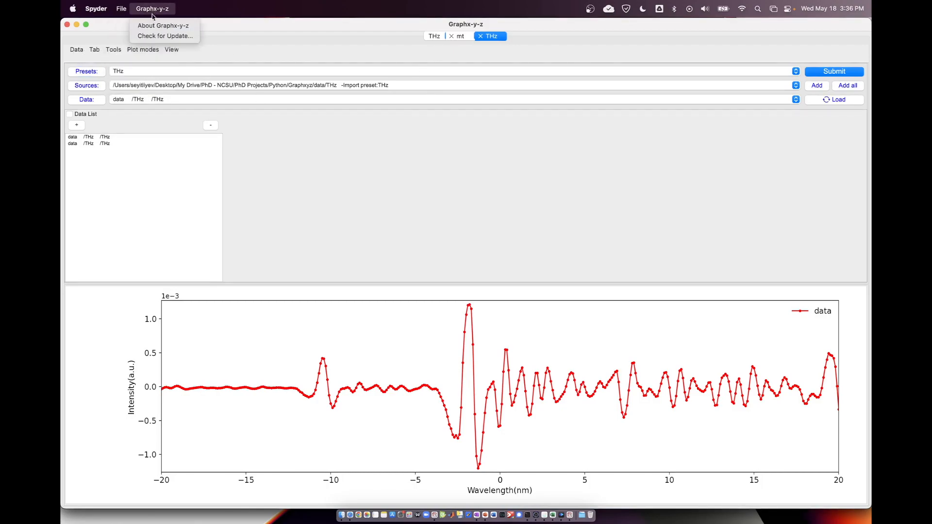
left_click(157, 25)
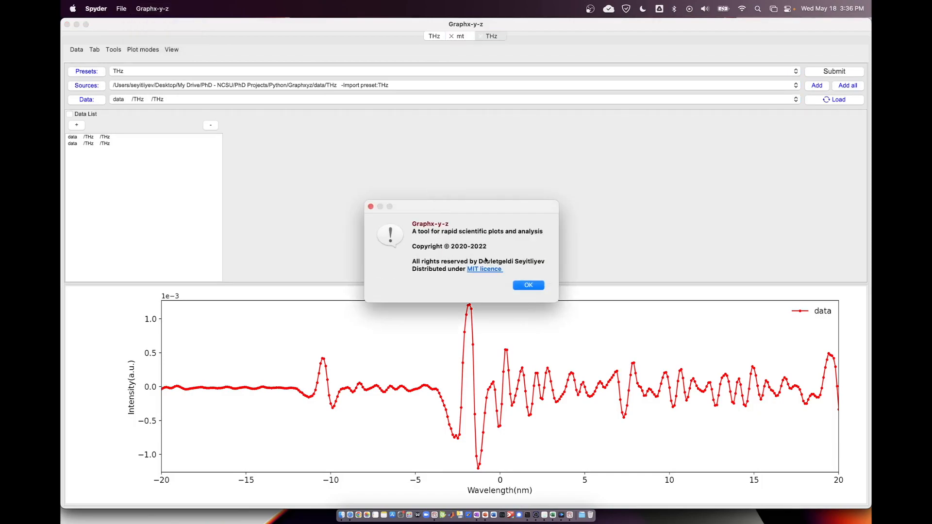
left_click(536, 285)
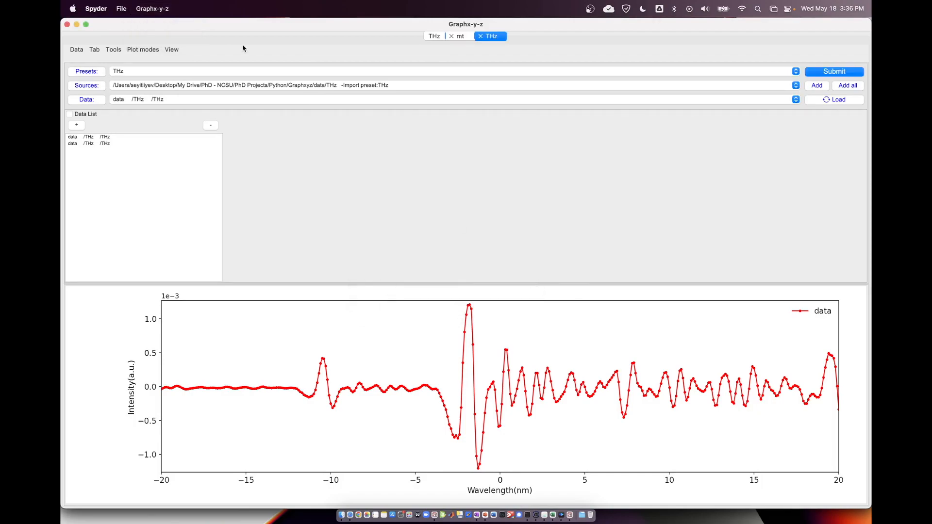
Save the whole session with its THz, mt and THz tabs as the application default.
left_click(140, 9)
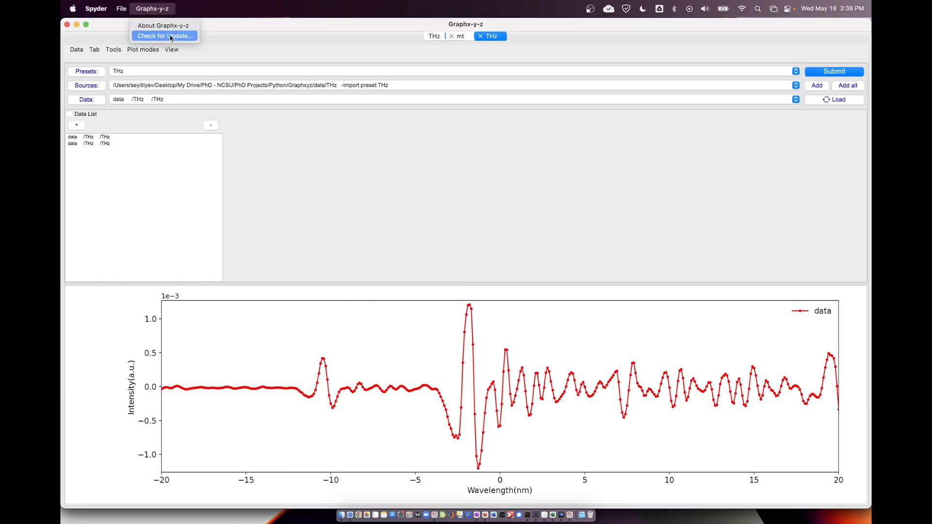
left_click(121, 9)
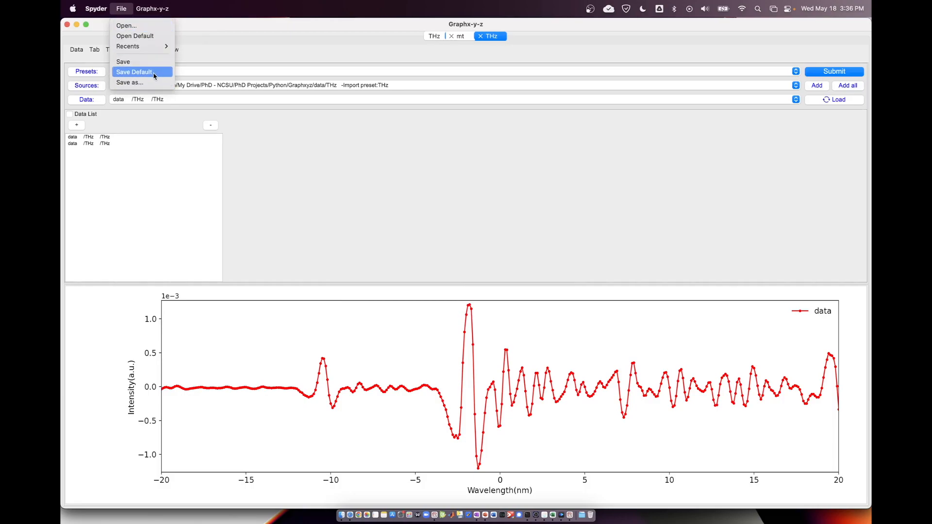
left_click(154, 76)
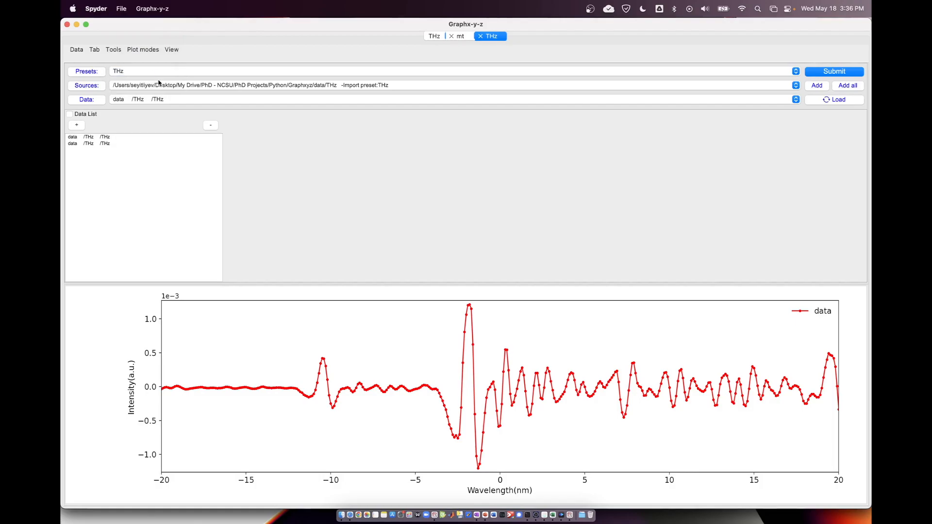
Check the console output in Spyder, return to Graphx-y-z and close its window.
left_click(433, 515)
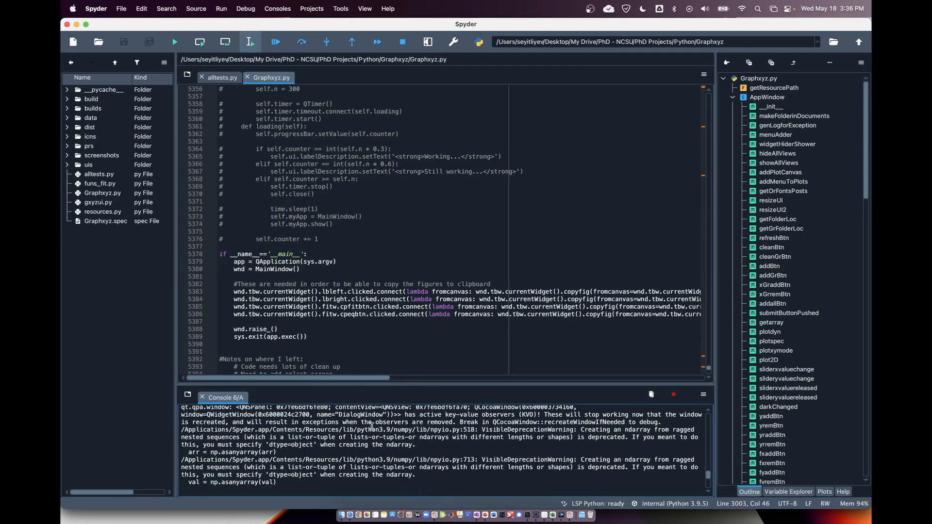
left_click(568, 515)
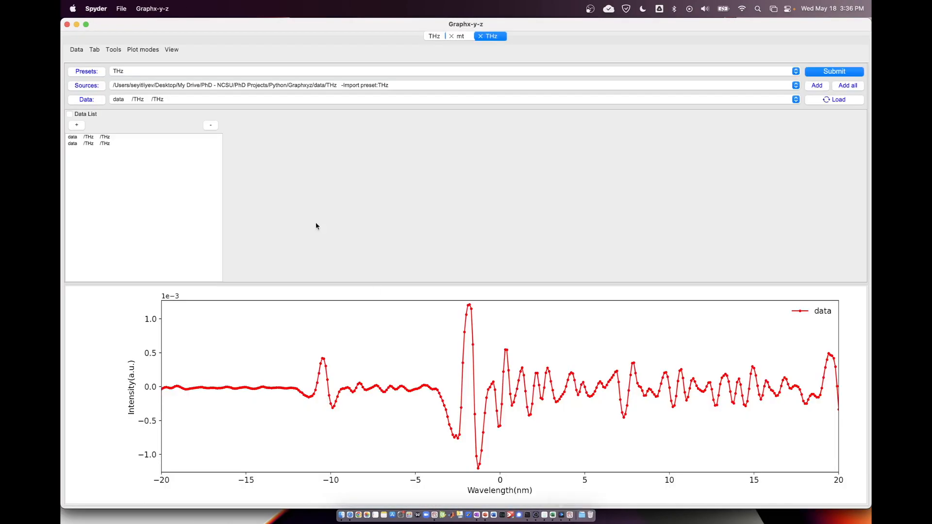
left_click(67, 25)
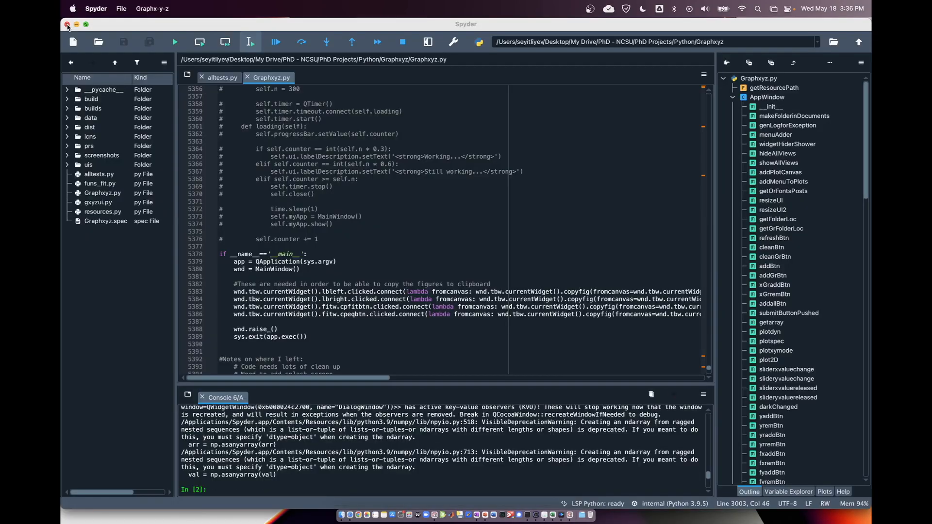
left_click(175, 42)
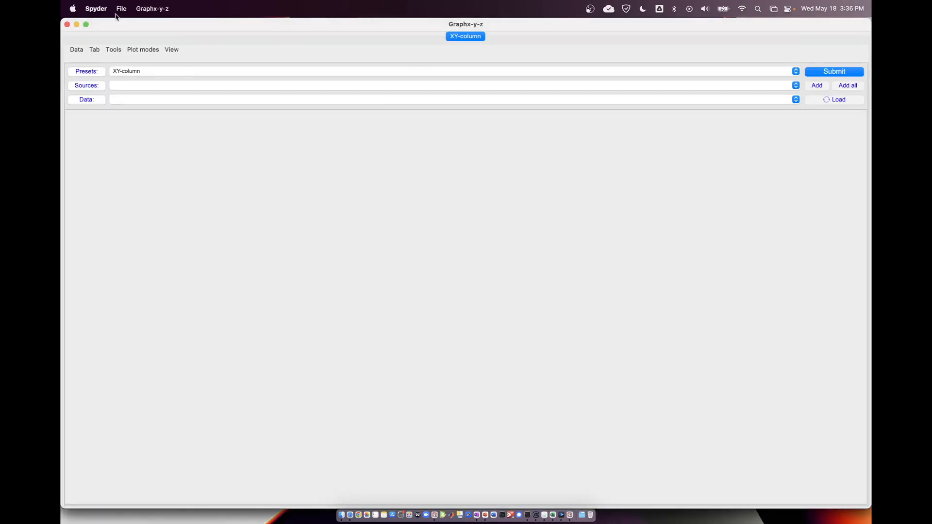
left_click(120, 9)
left_click(67, 25)
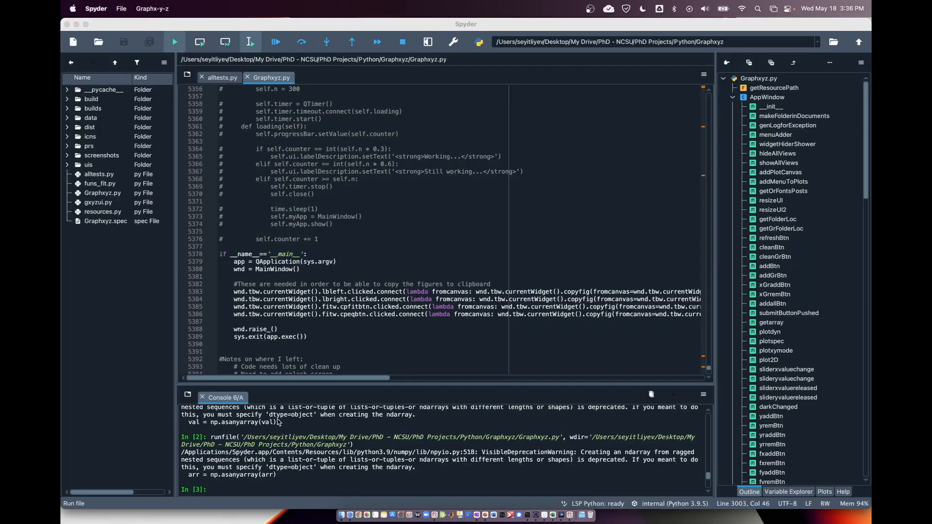
Close the current console in Spyder to get a fresh one, and run Graphxyz.py in it.
left_click(201, 400)
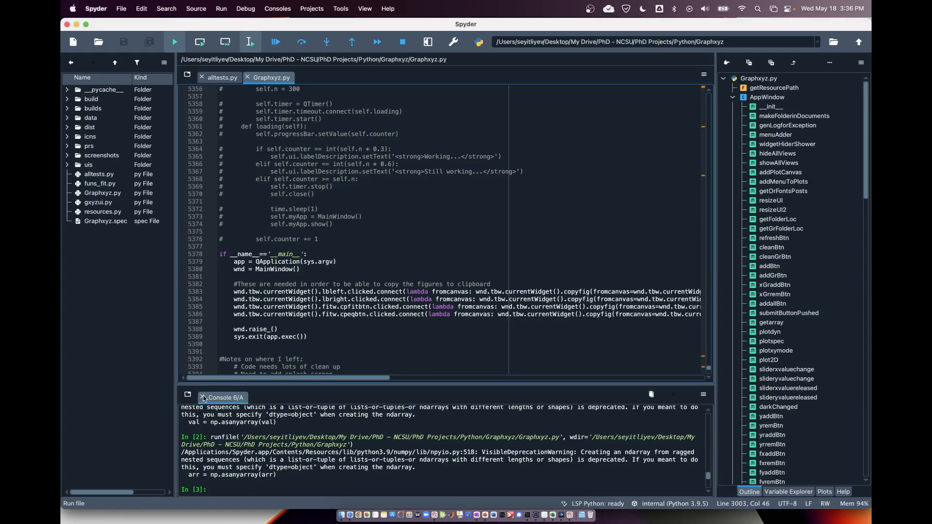
left_click(203, 398)
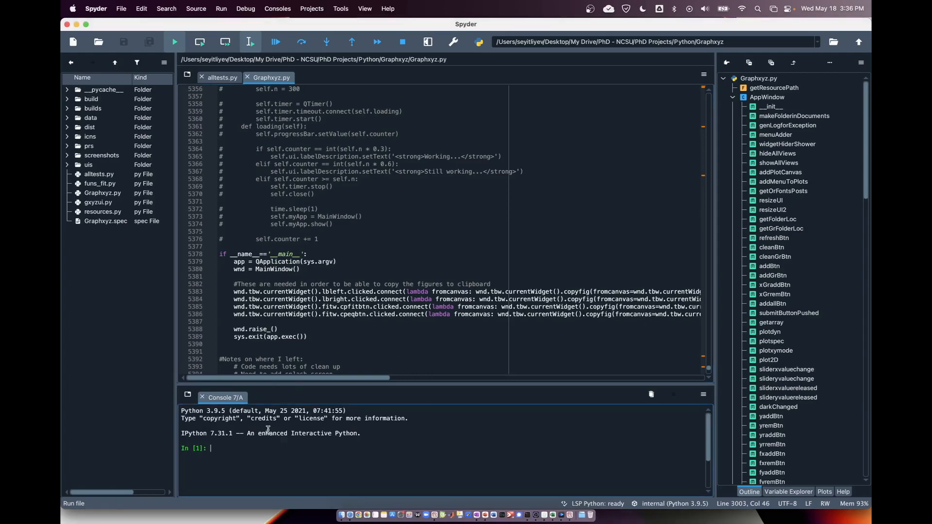
left_click(175, 42)
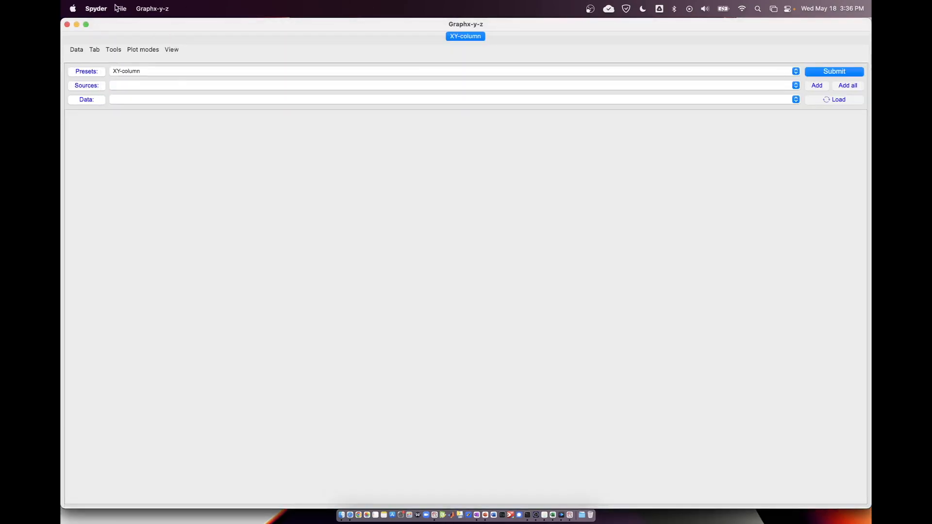
Open the saved default session in Graphx-y-z and show the left figure in the first THz tab.
left_click(120, 9)
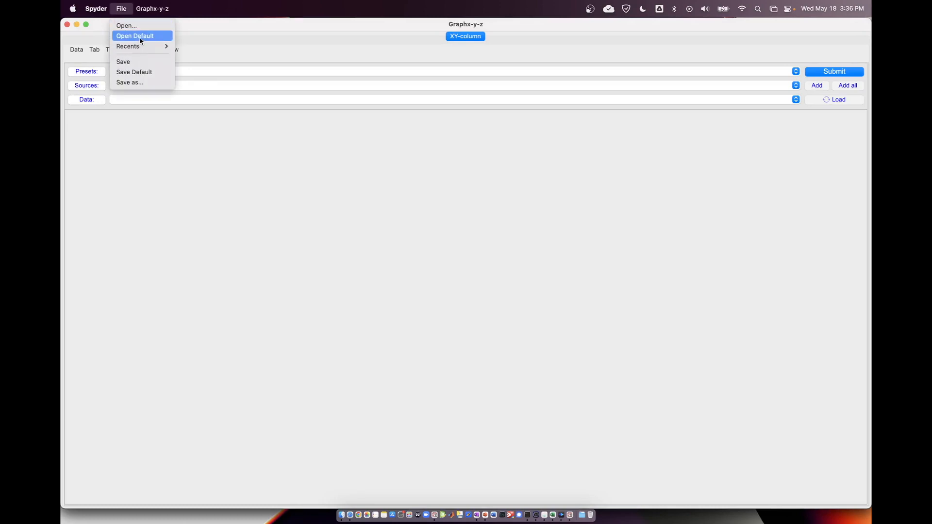
left_click(140, 41)
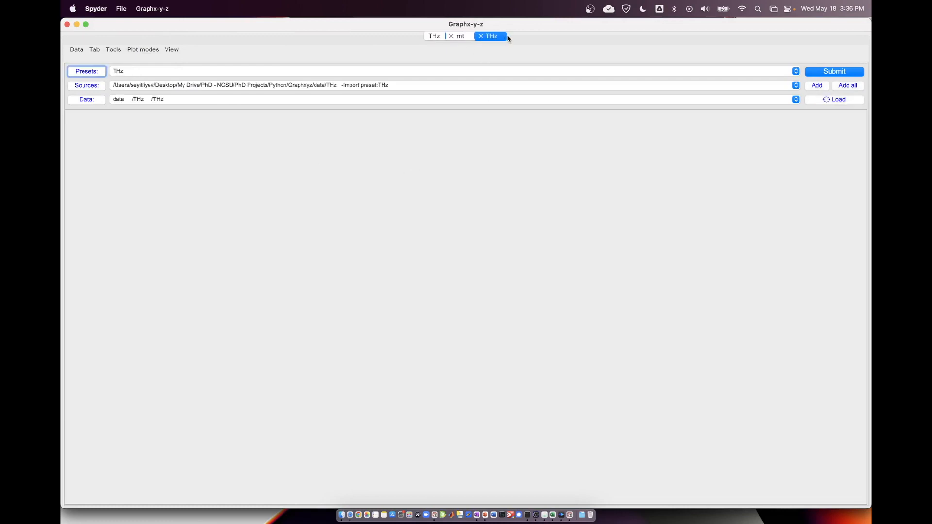
left_click(435, 37)
left_click(173, 50)
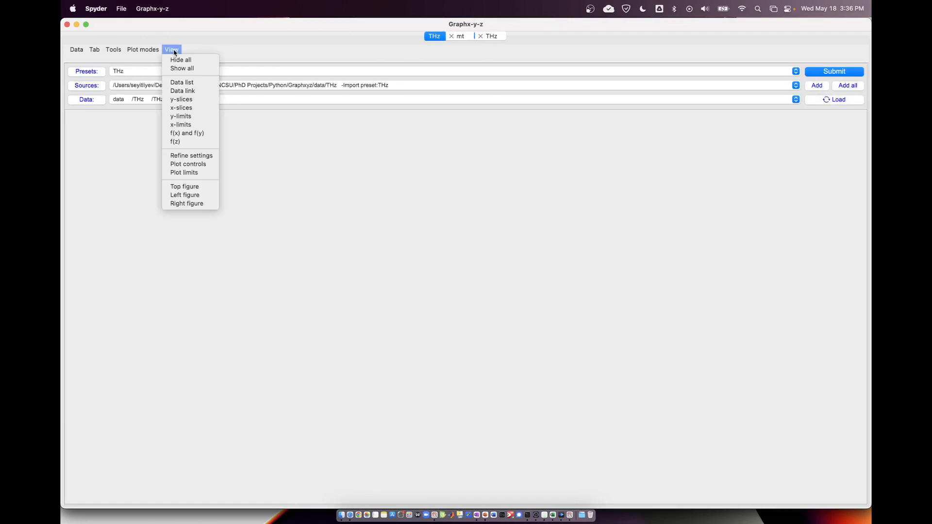
left_click(184, 195)
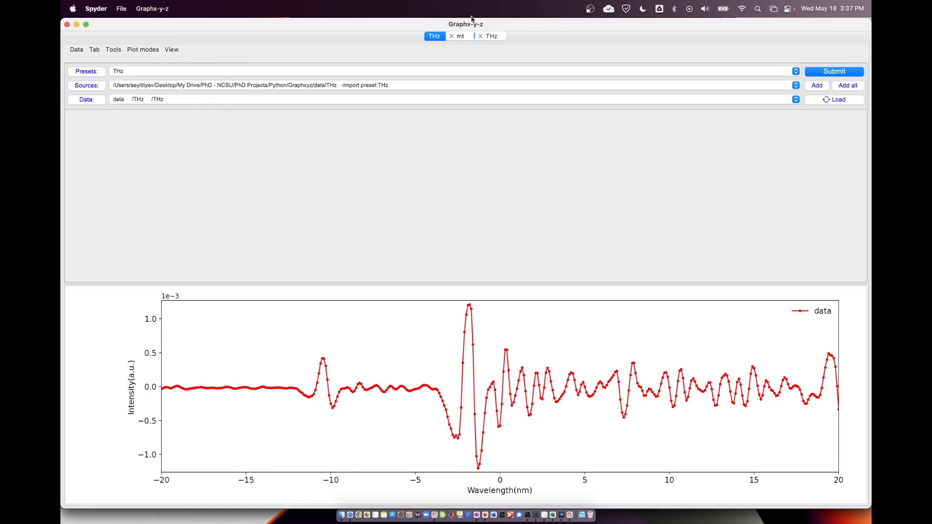
Show the left figure in the mt tab and in the second THz tab.
left_click(463, 37)
left_click(173, 50)
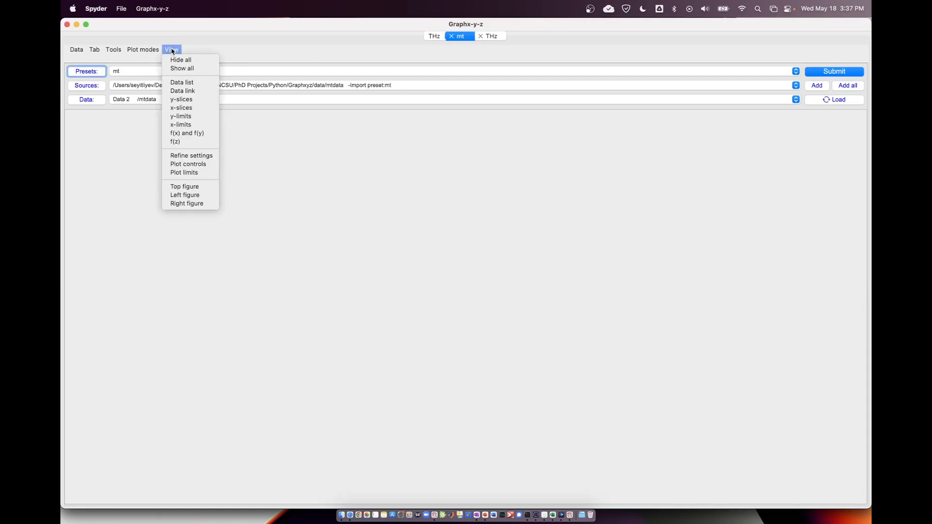
left_click(185, 194)
left_click(491, 37)
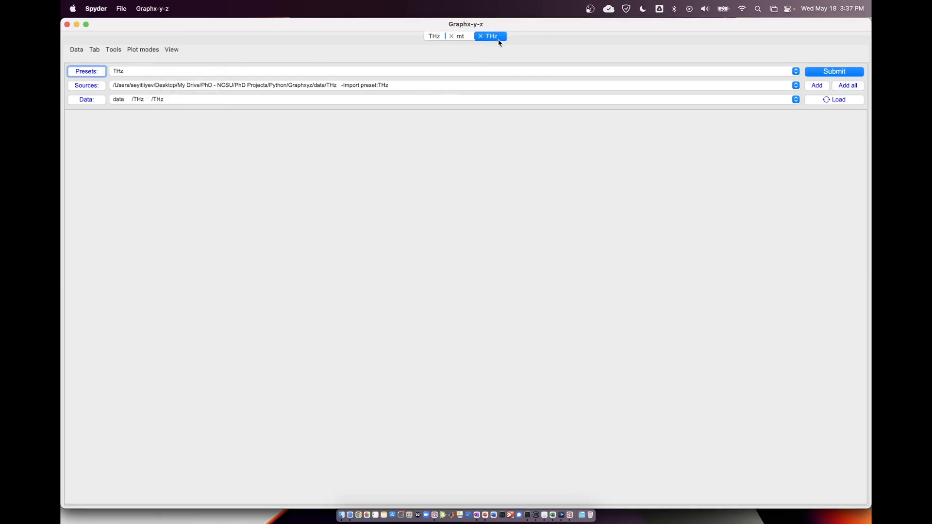
left_click(171, 49)
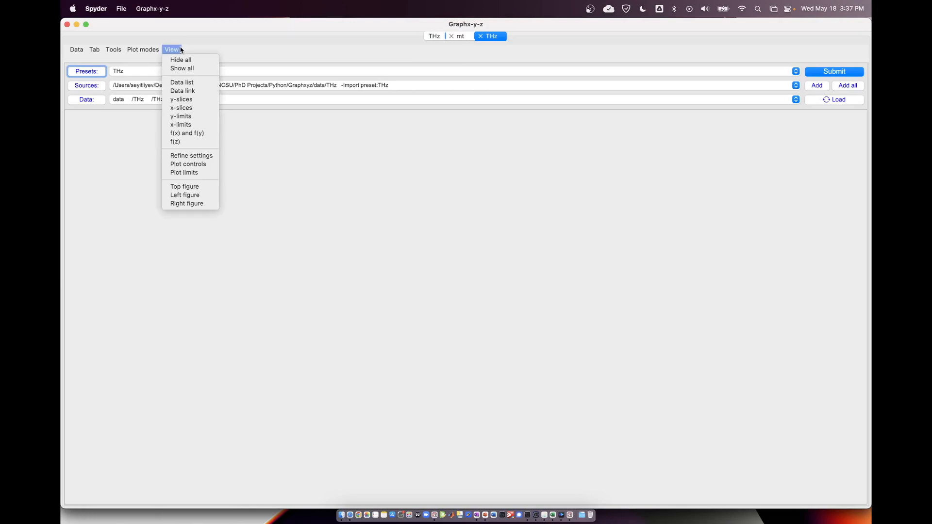
left_click(197, 203)
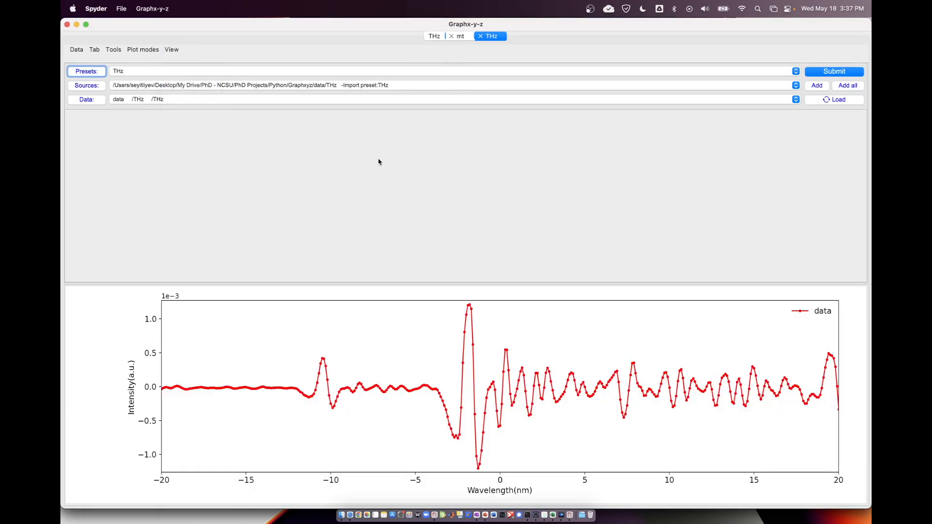
Show the mt tab and the second THz tab again, and add a new tab.
left_click(467, 35)
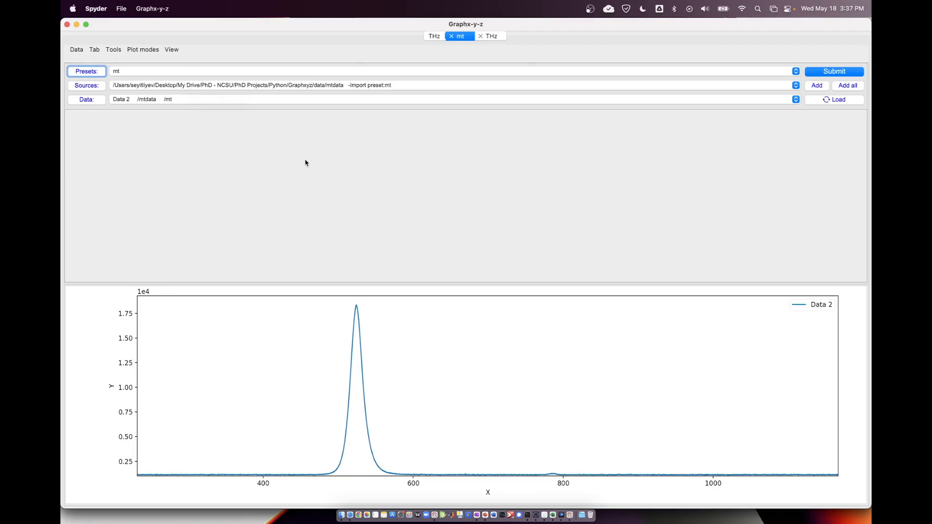
left_click(490, 37)
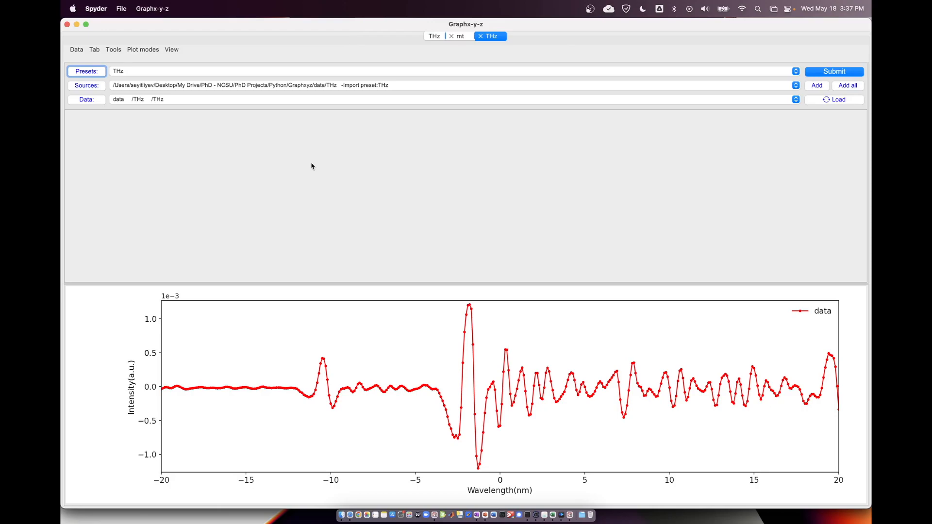
left_click(95, 50)
left_click(94, 60)
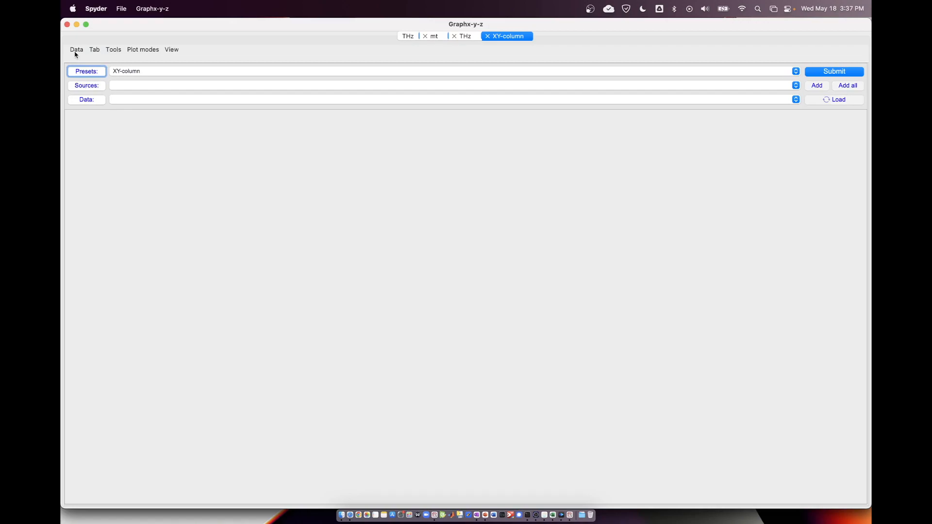
Open the preset options for the new tab, keeping XY-column as the starting preset.
left_click(76, 52)
left_click(75, 49)
left_click(114, 51)
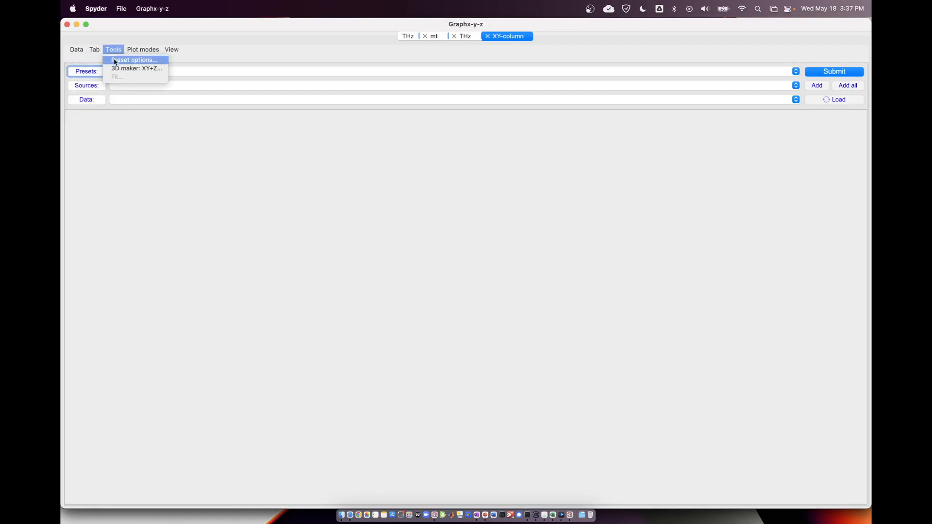
left_click(115, 60)
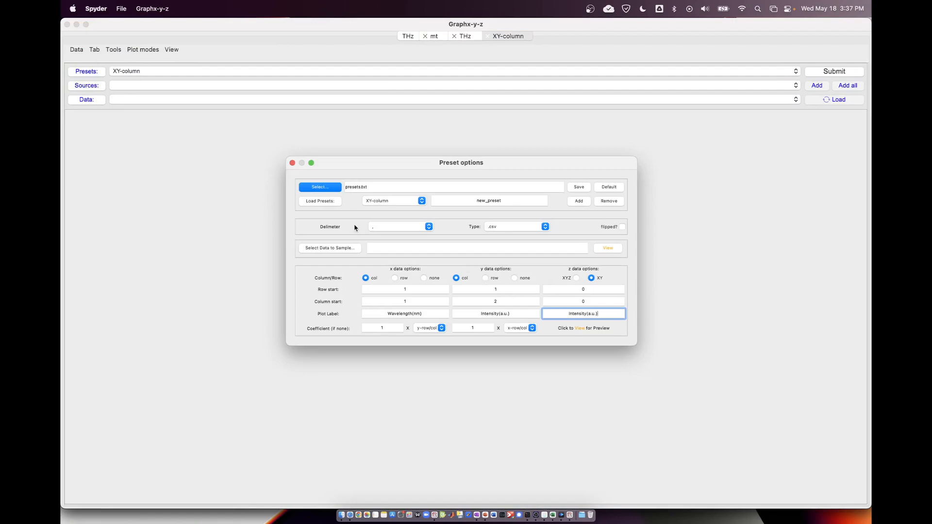
left_click_drag(352, 166, 354, 156)
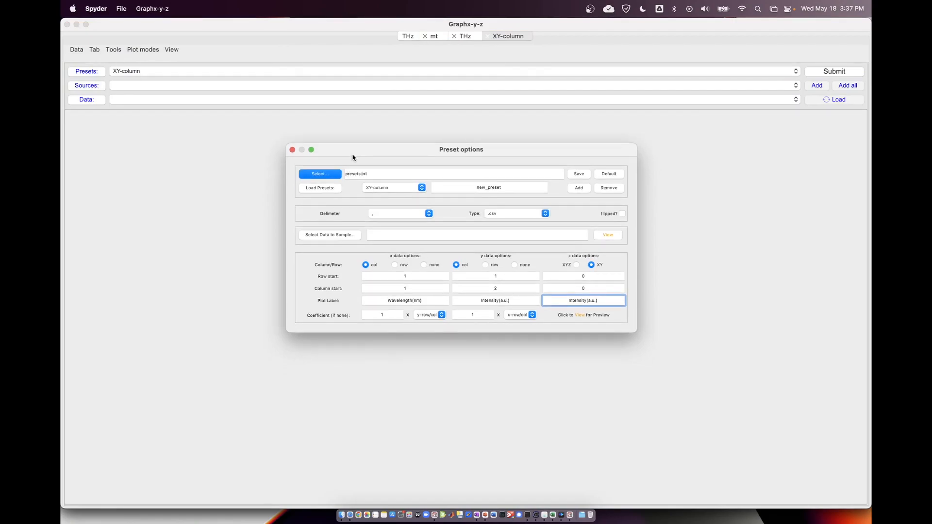
left_click(401, 190)
left_click(422, 157)
Choose Data_TAS 1.csv from the data/TAS/bp folder as the sample data for the preset.
left_click(342, 236)
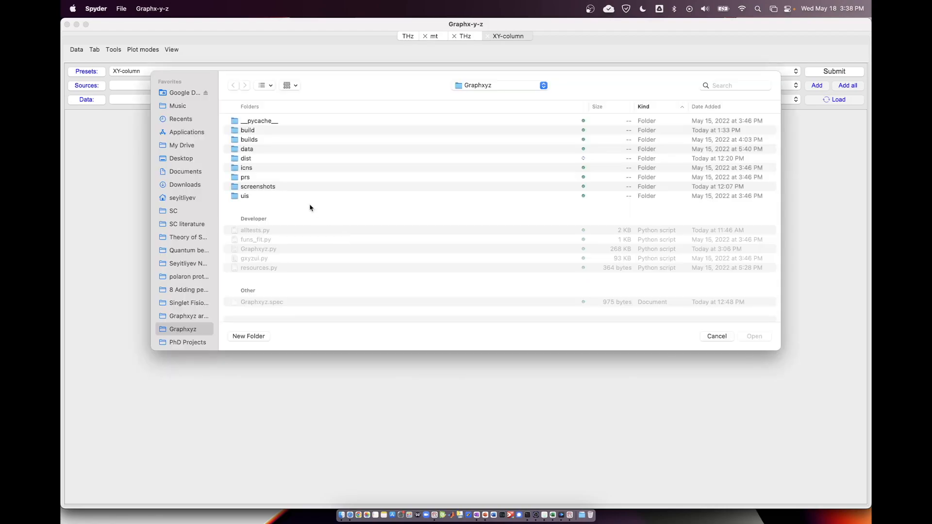
left_click(263, 189)
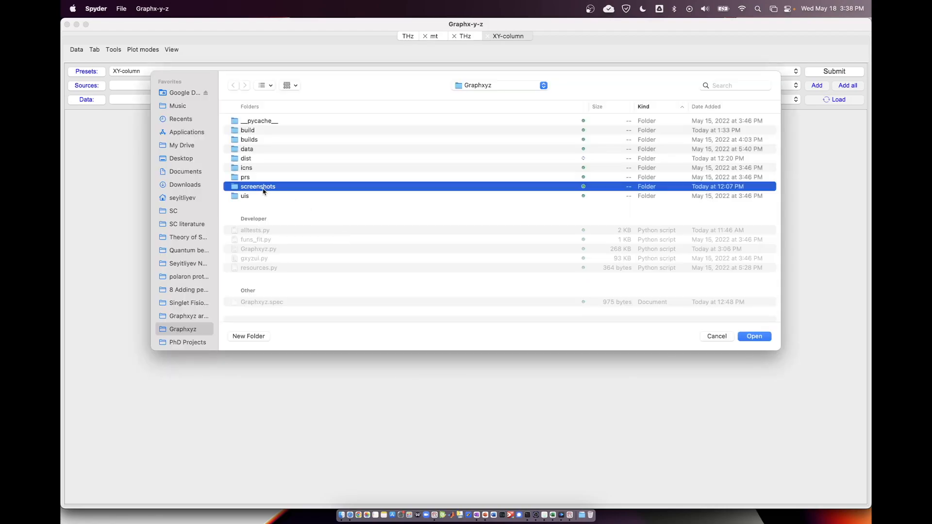
double_click(254, 149)
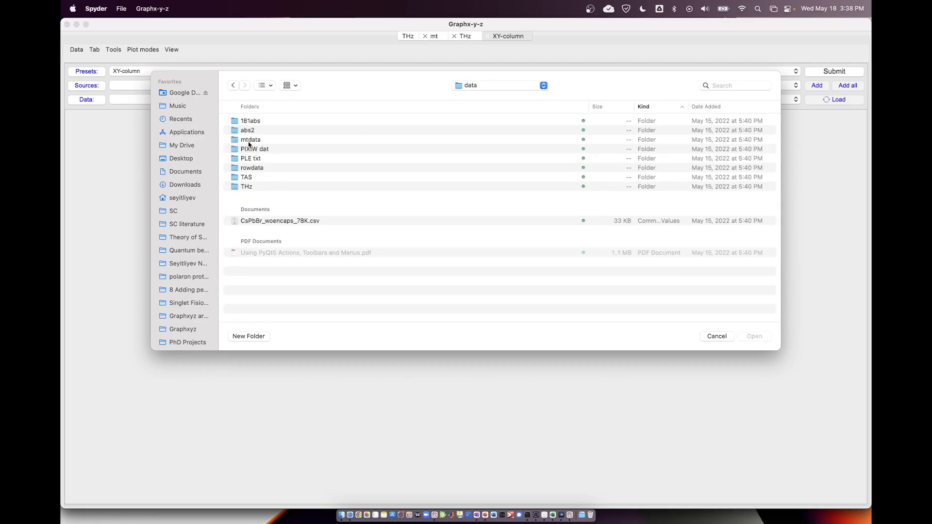
double_click(255, 178)
double_click(251, 122)
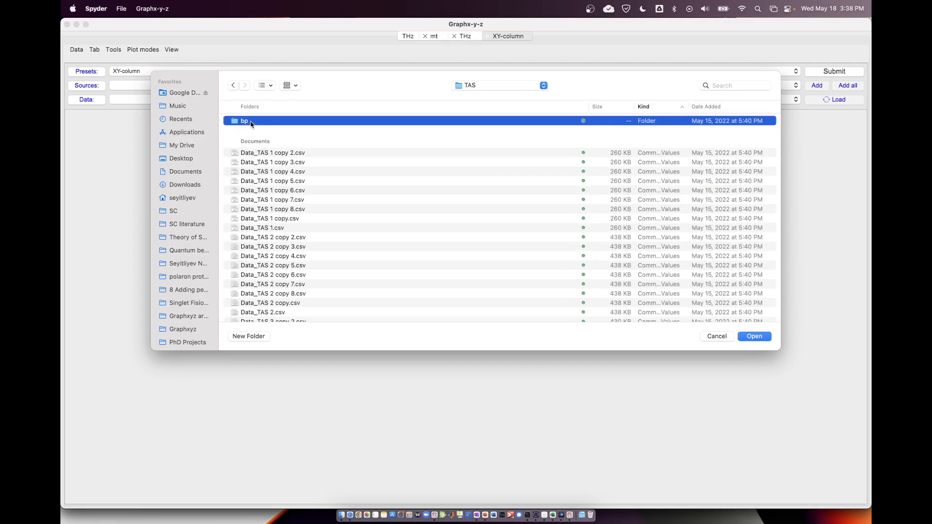
double_click(251, 121)
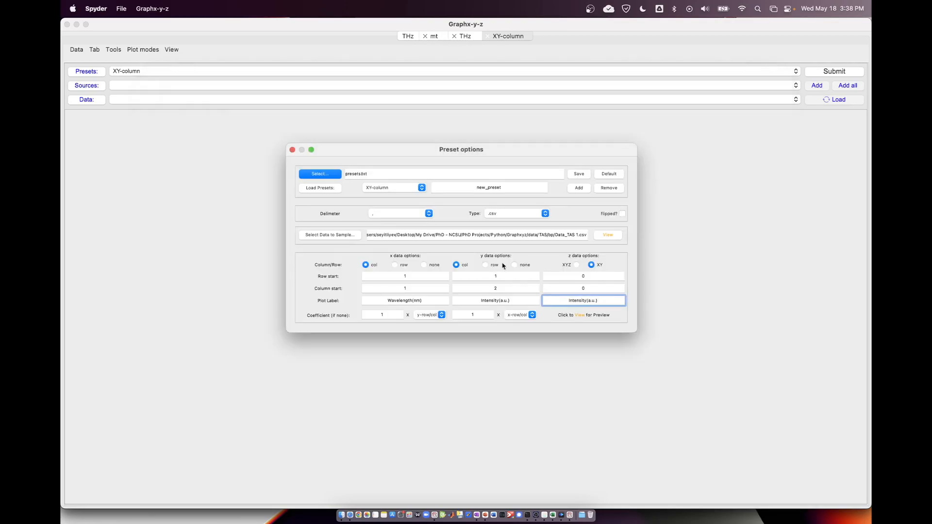
Preview the sample data and examine its first row and first column to see how the values are laid out.
left_click(606, 235)
scroll(352, 210, "right", 20)
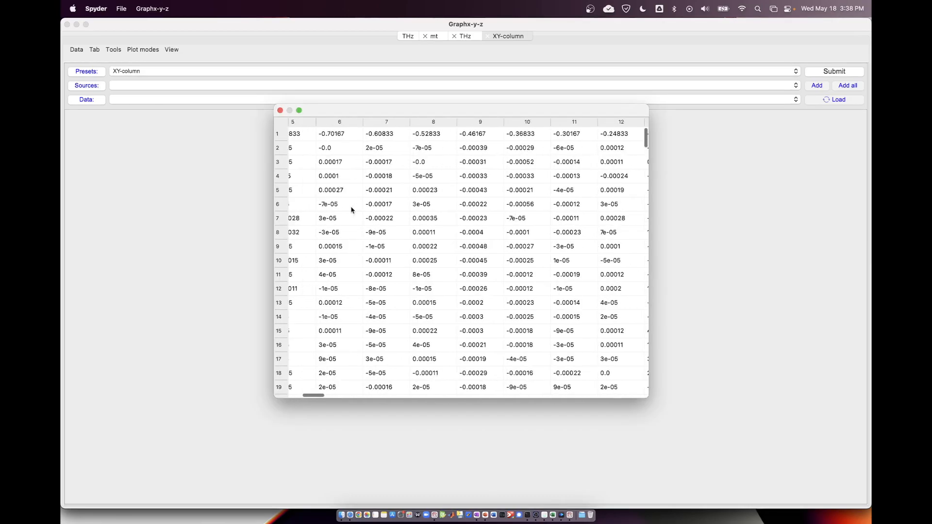
scroll(352, 209, "left", 20)
scroll(352, 209, "up", 3)
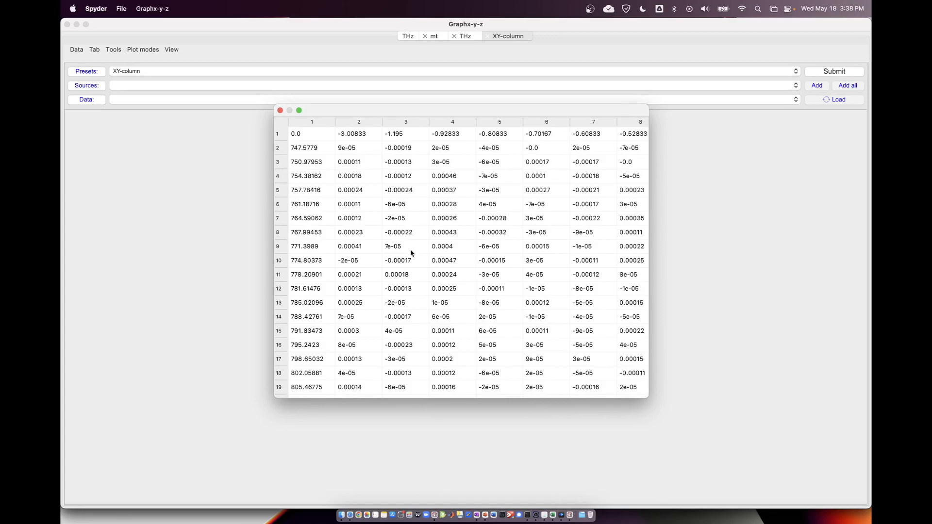
left_click(298, 136)
left_click(339, 136)
left_click(333, 137)
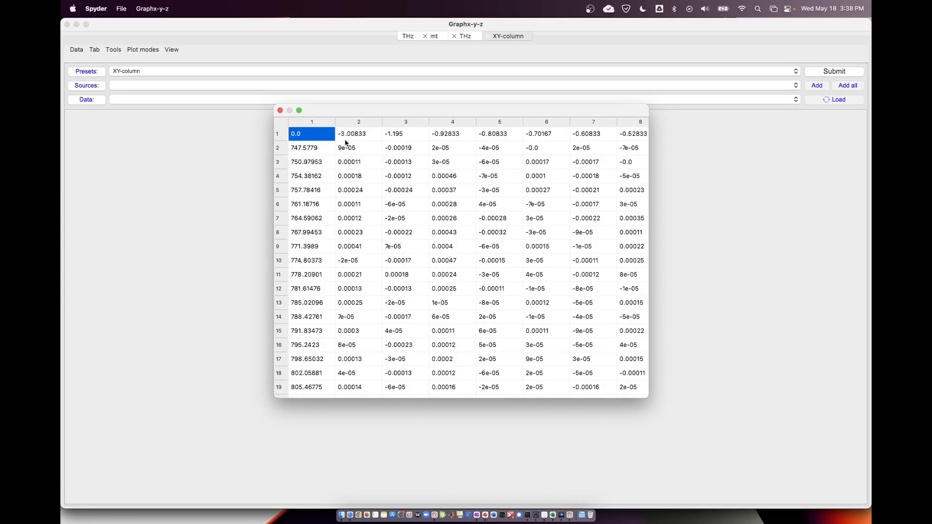
left_click(347, 137)
Arrange the data preview and the preset options window side by side.
left_click_drag(346, 135, 702, 115)
left_click(363, 160)
left_click_drag(419, 154, 266, 146)
left_click(629, 181)
Define the x data as a row starting at row 1, column 2, matching the sample's first-row values.
left_click(580, 142)
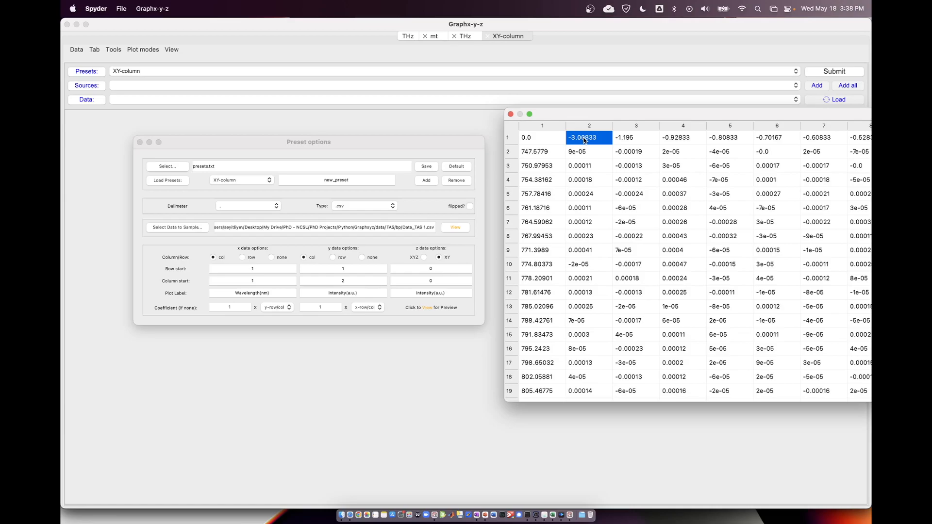
left_click(589, 152)
left_click(588, 142)
left_click(238, 263)
left_click(241, 258)
left_click(250, 280)
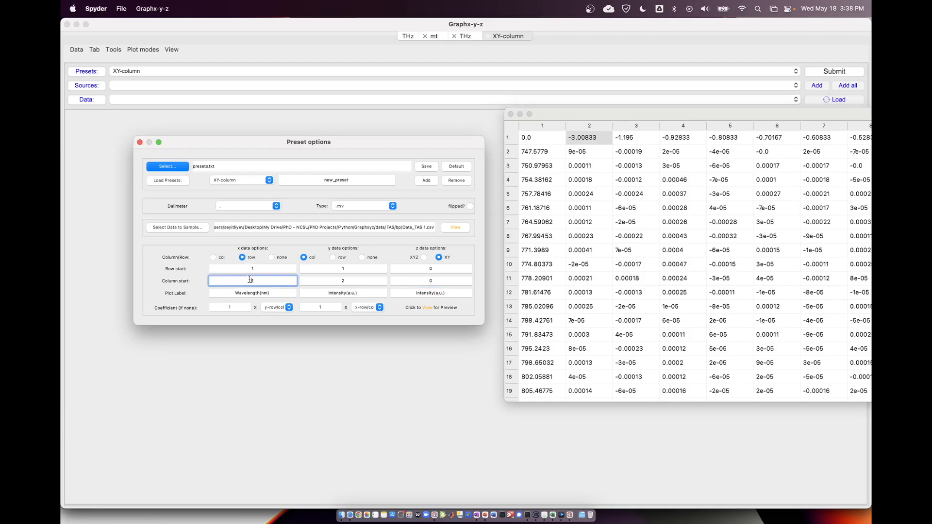
type("2")
left_click(262, 269)
type("1")
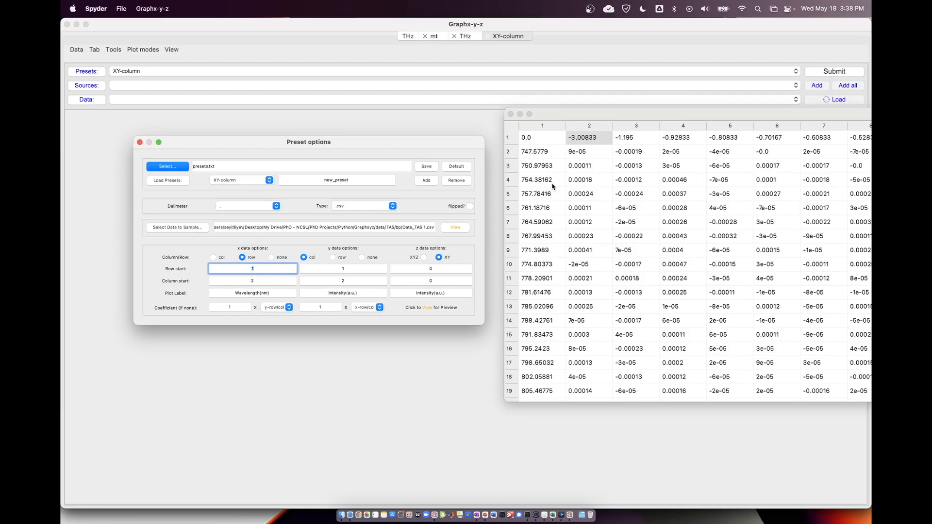
Check the first column of the sample data and set the x plot label to Delay(ps).
left_click(547, 155)
left_click(536, 169)
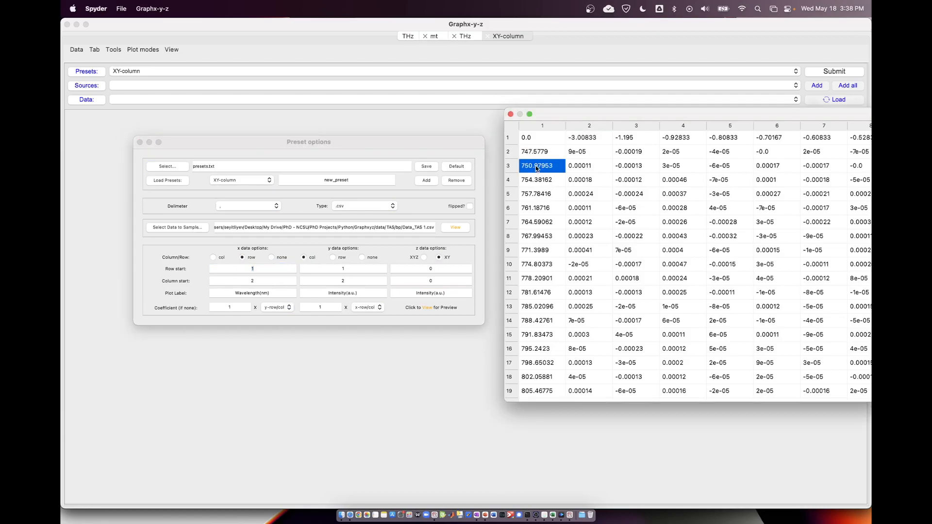
left_click(251, 293)
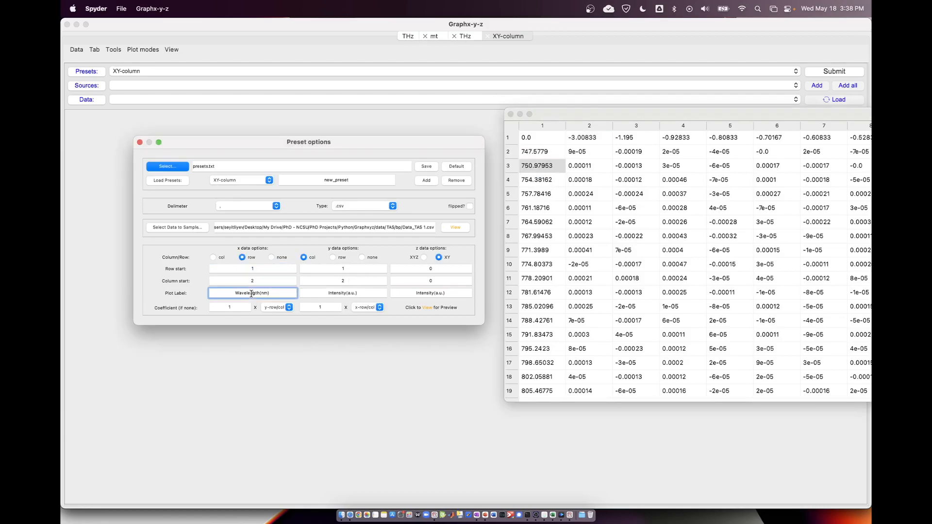
double_click(251, 293)
type("Delay")
key("BackSpace")
key("BackSpace")
key("BackSpace")
type("ps)")
Set the y plot label to Wavelength(nm).
double_click(330, 294)
type("Wavele")
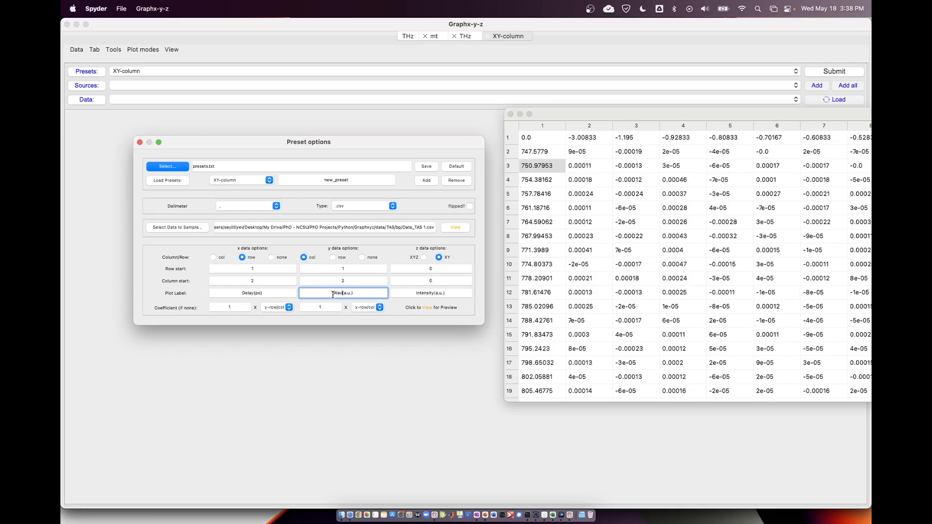
type("ngth")
left_click(358, 293)
key("BackSpace")
key("BackSpace")
key("BackSpace")
key("BackSpace")
type("nm")
Set the y data to start at row 2, column 1.
left_click(337, 279)
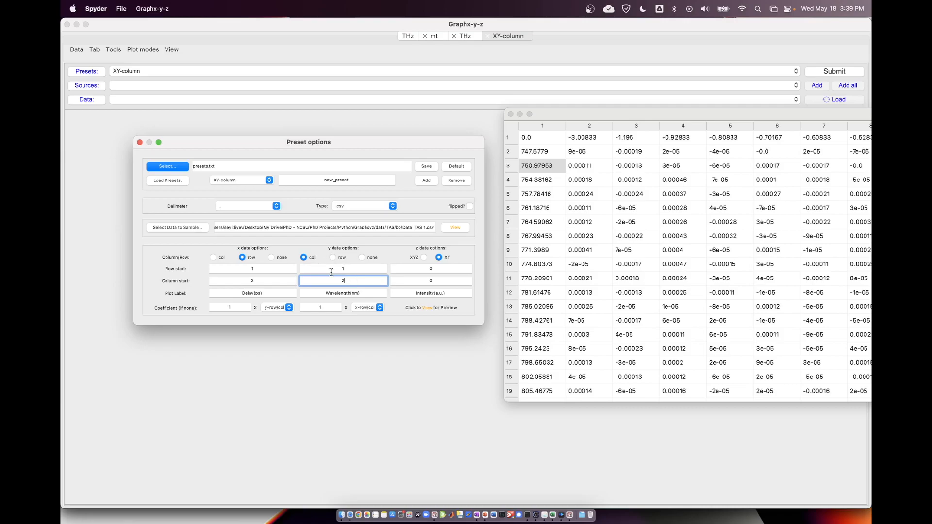
left_click(381, 268)
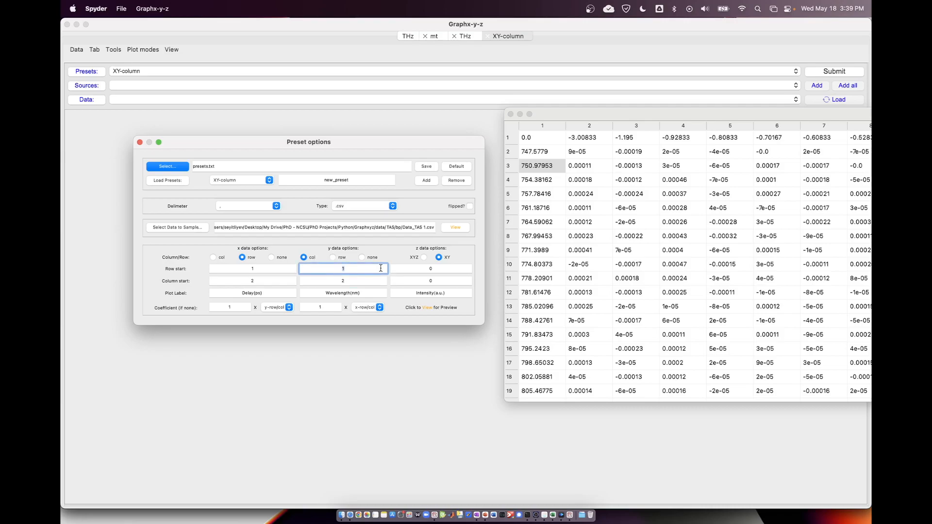
left_click_drag(340, 282, 358, 281)
type("1")
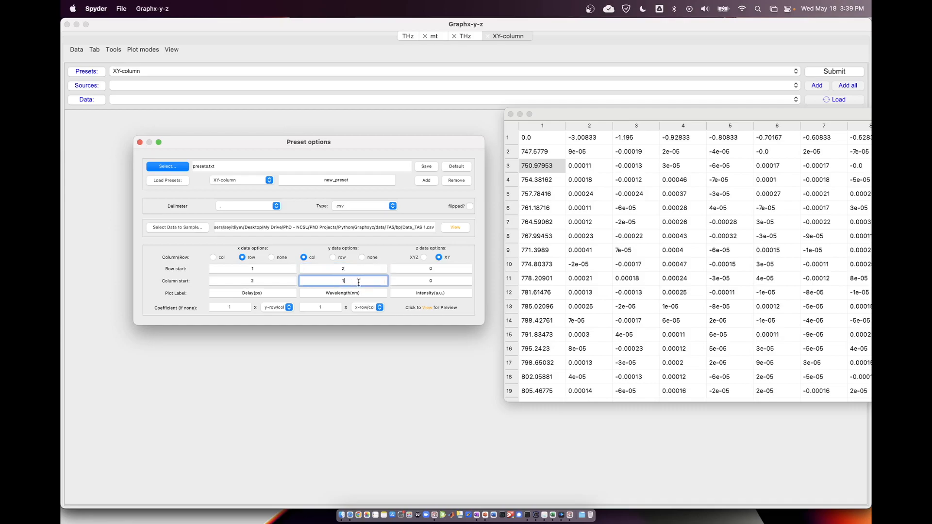
Switch the z data option to XYZ and set the z data to start at row 2, column 2, keeping the Intensity(a.u.) label.
left_click(424, 257)
left_click(576, 153)
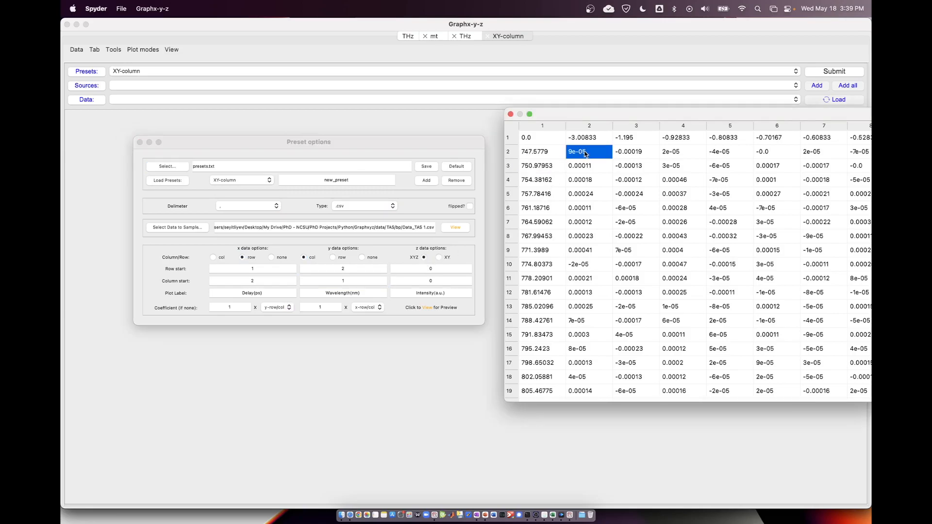
left_click(426, 269)
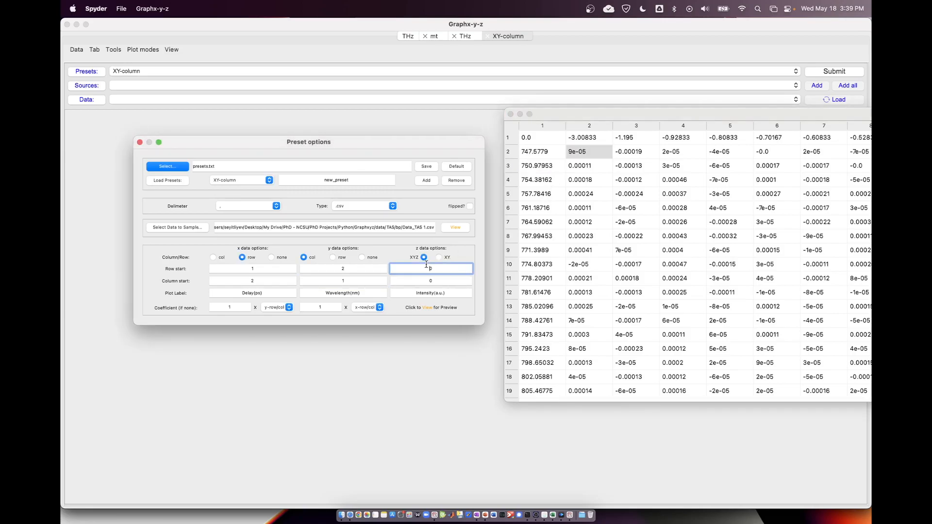
key("BackSpace")
type("2")
left_click(430, 282)
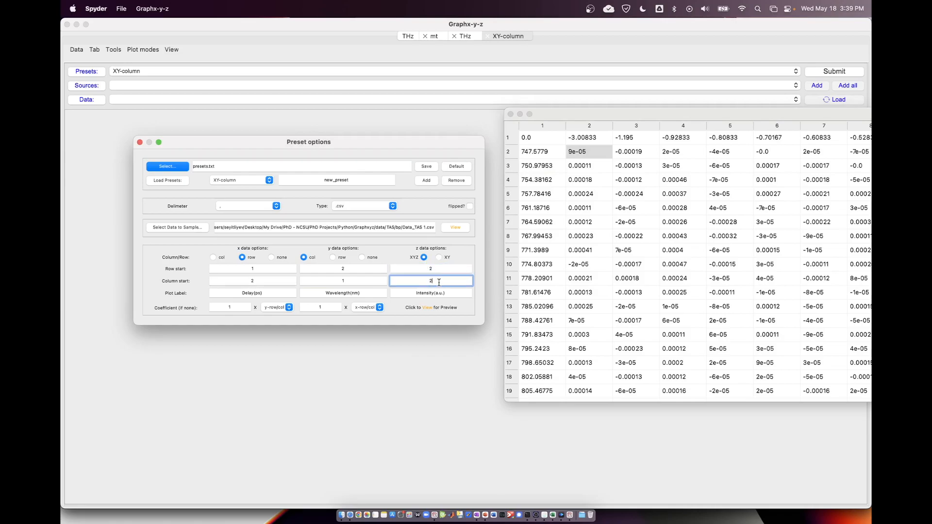
left_click(579, 152)
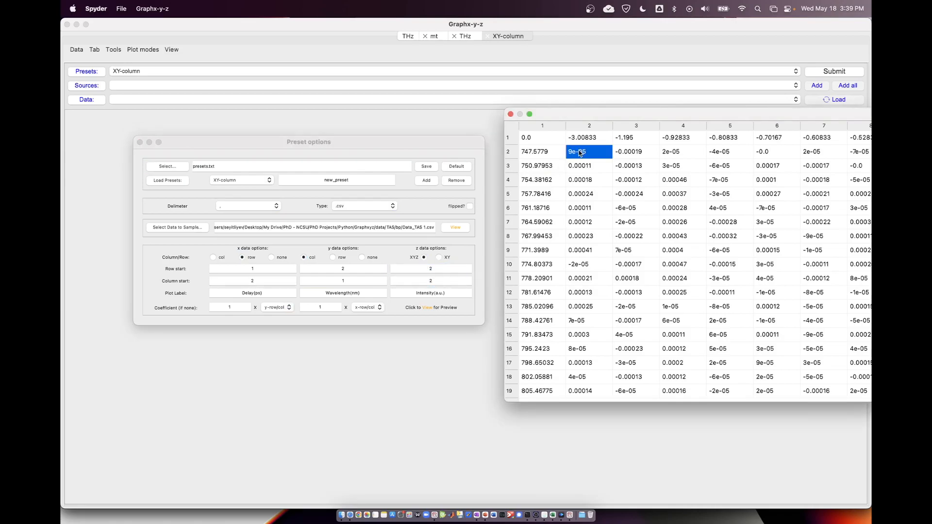
left_click(424, 293)
double_click(422, 293)
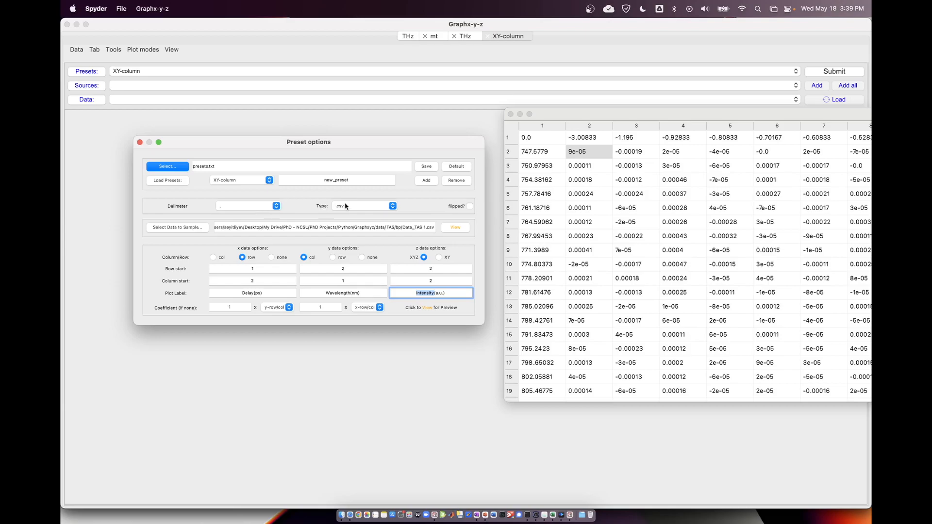
Name the new preset TAS and add it to the preset list.
double_click(338, 179)
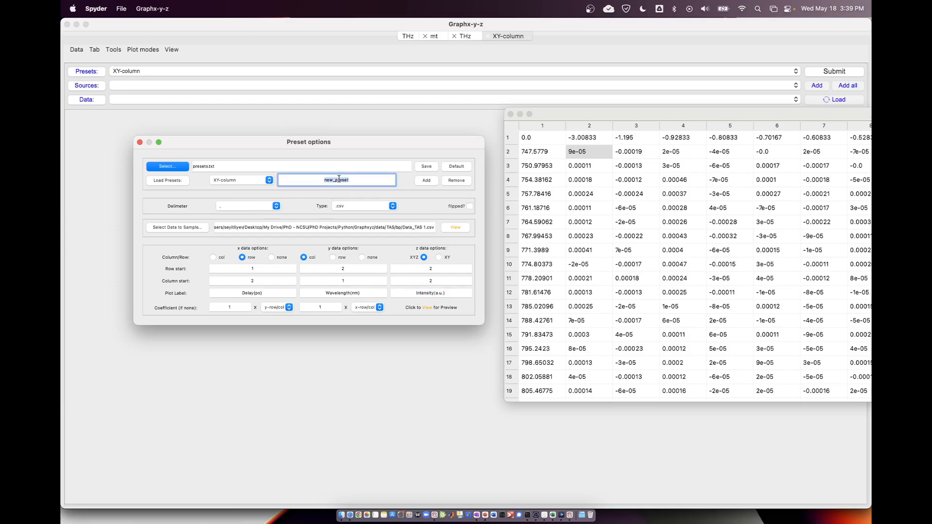
type("TAS")
left_click(426, 182)
Switch the preset to XY-column and back to TAS to compare their settings, and close the preset options and data preview.
left_click(254, 183)
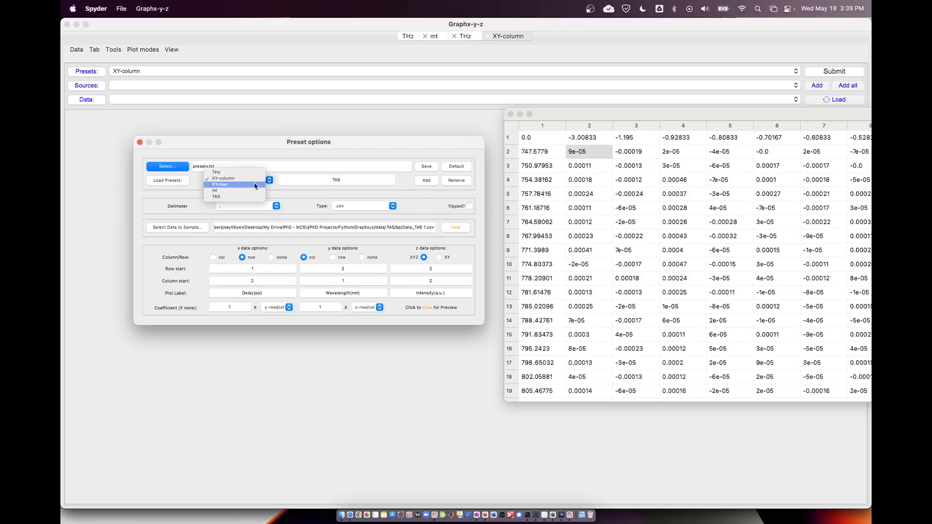
left_click(254, 179)
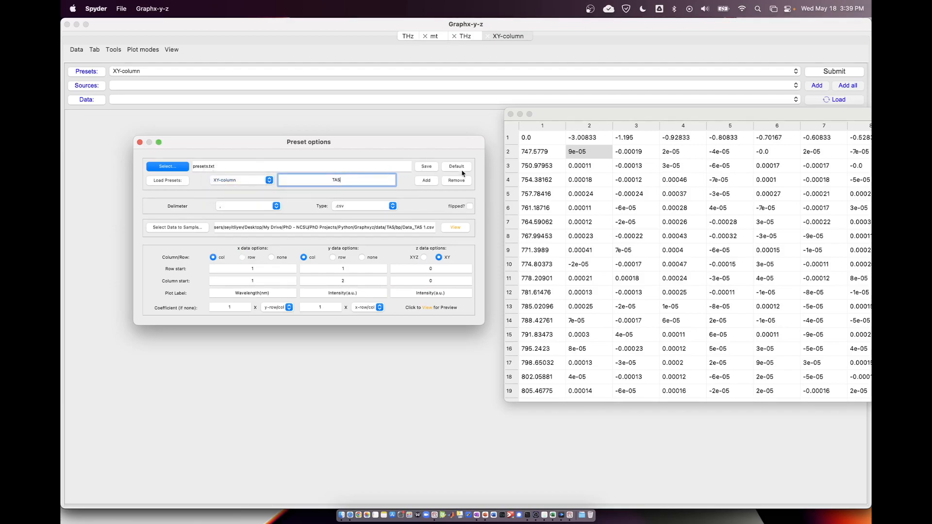
left_click(250, 182)
left_click(240, 195)
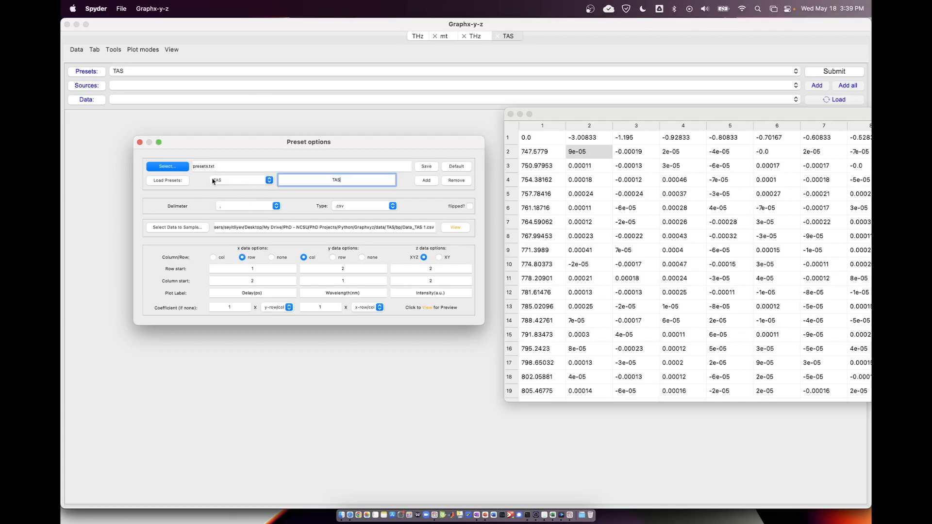
left_click(139, 142)
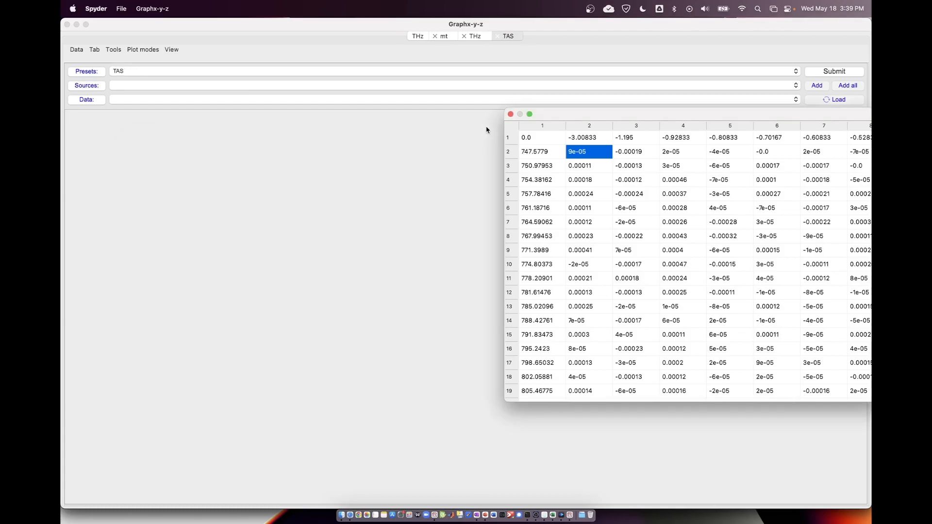
left_click(510, 114)
Add the data/TAS/bp folder as a data source for the TAS tab.
left_click(78, 50)
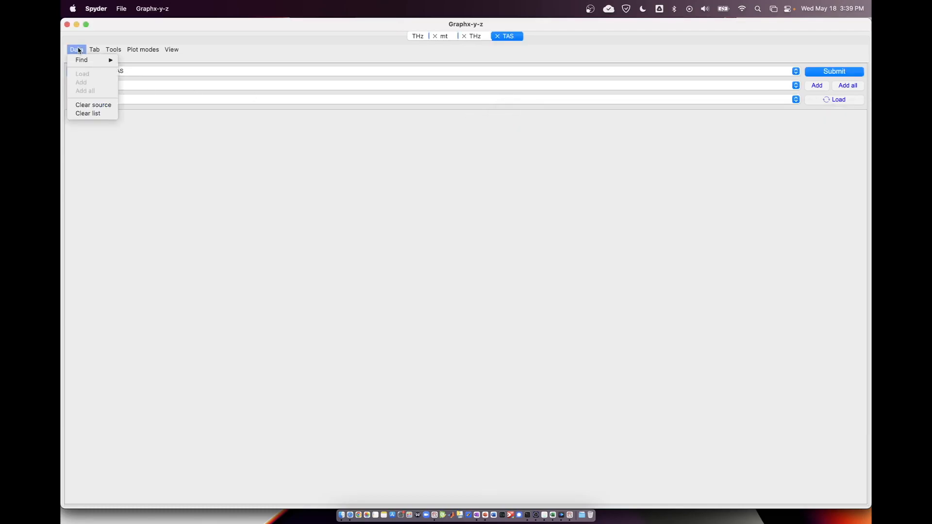
mouse_move(83, 59)
left_click(146, 60)
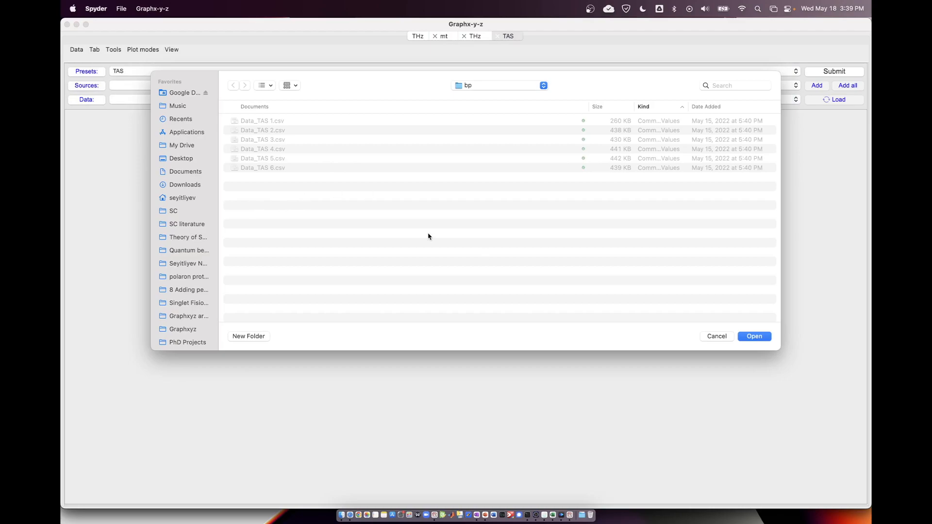
left_click(745, 337)
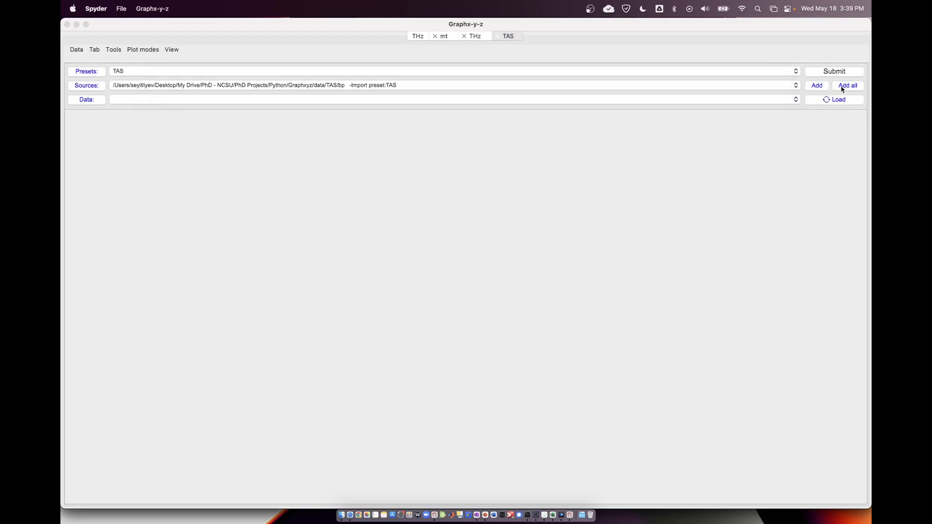
Load the files from the TAS/bp source and plot Data_TAS 1.
left_click(835, 99)
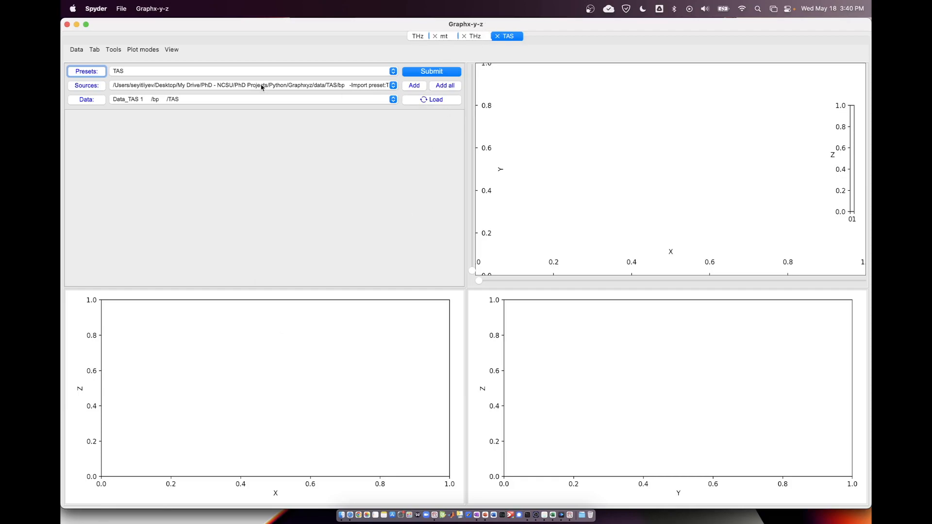
left_click(172, 54)
left_click(171, 51)
left_click(420, 72)
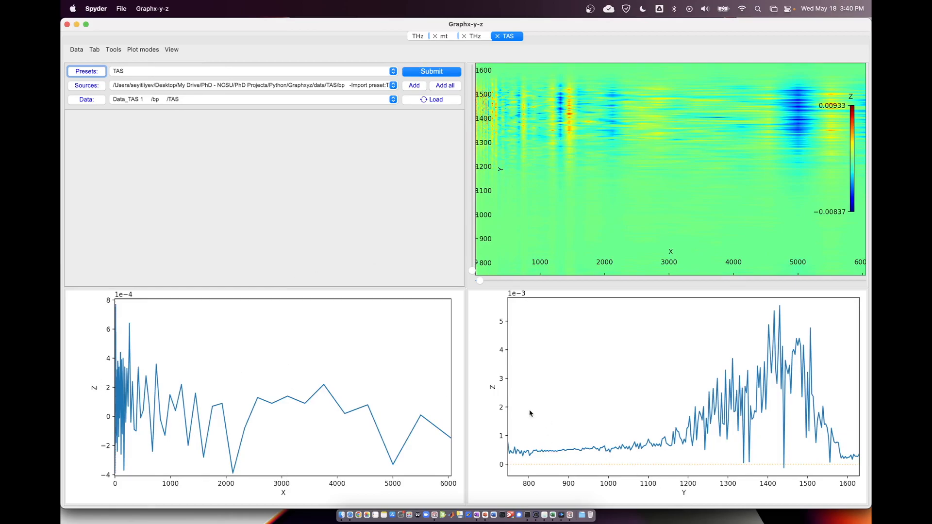
Move the slice lines on the Data_TAS 1 map to about x 1400 and y 1400 and replot.
mouse_move(480, 281)
left_mouse_down()
mouse_move(640, 281)
mouse_move(567, 280)
left_mouse_up()
left_click_drag(473, 272, 512, 123)
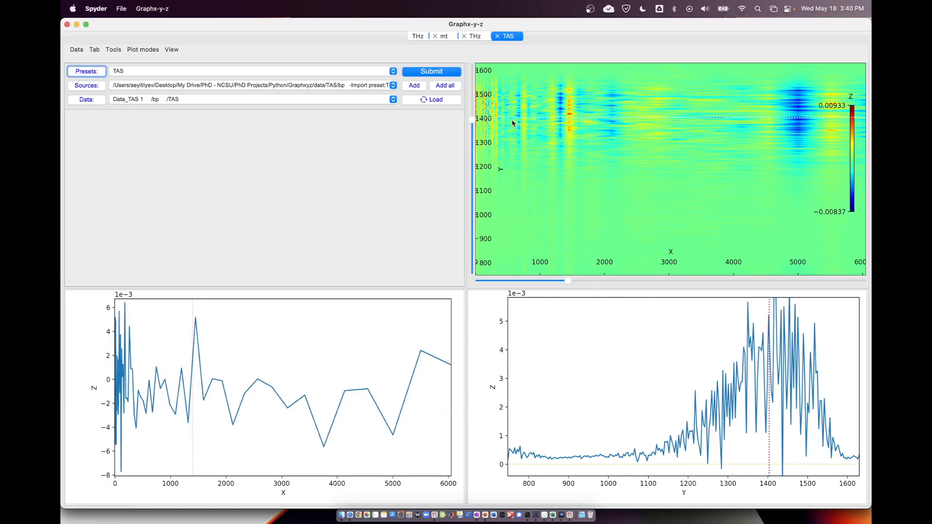
left_click(410, 70)
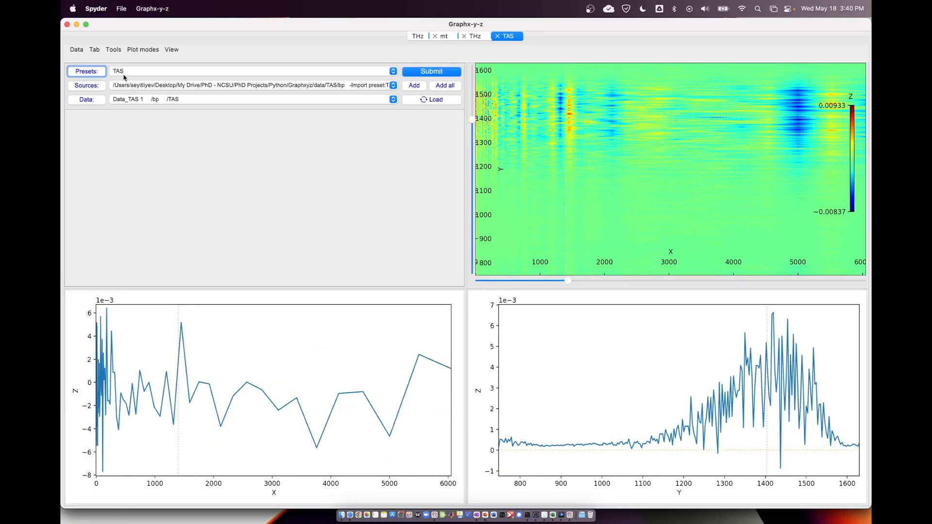
Show the Data list, y-slices and x-slices sections in the TAS tab.
left_click(169, 53)
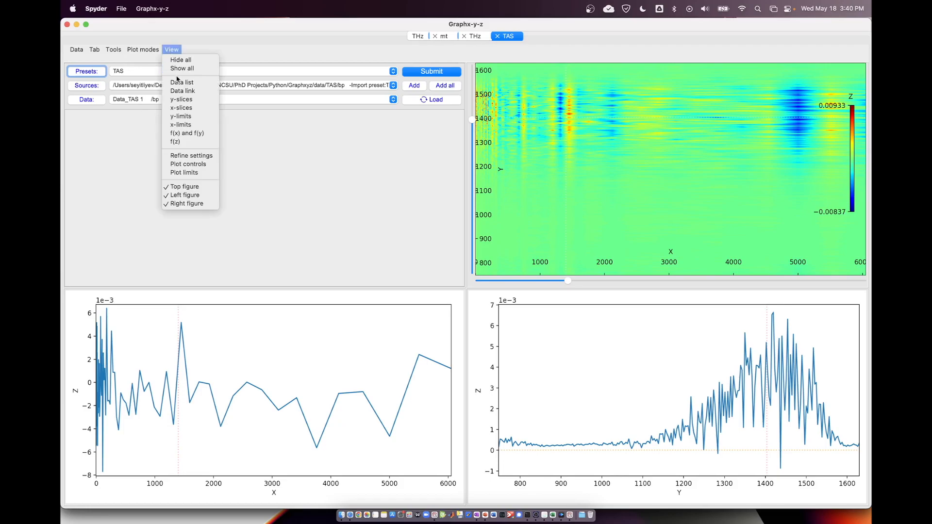
left_click(178, 83)
left_click(172, 50)
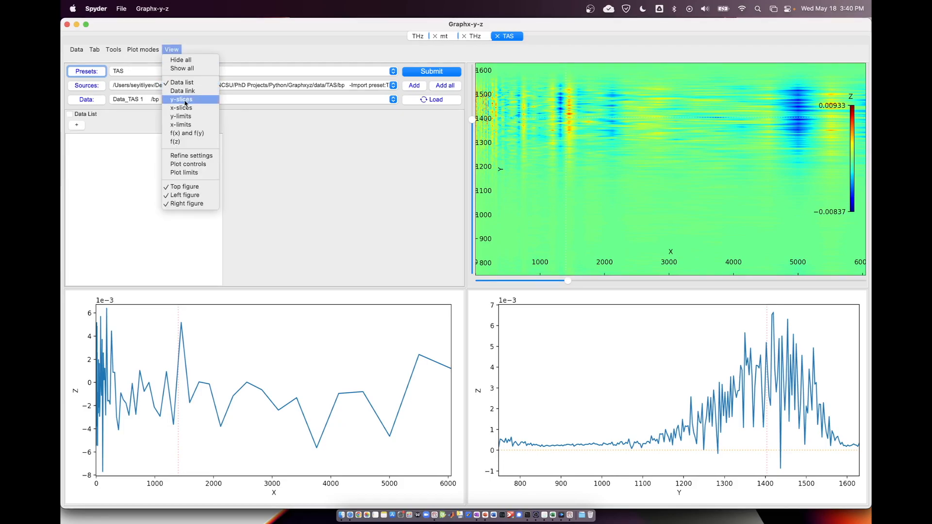
left_click(180, 100)
left_click(176, 51)
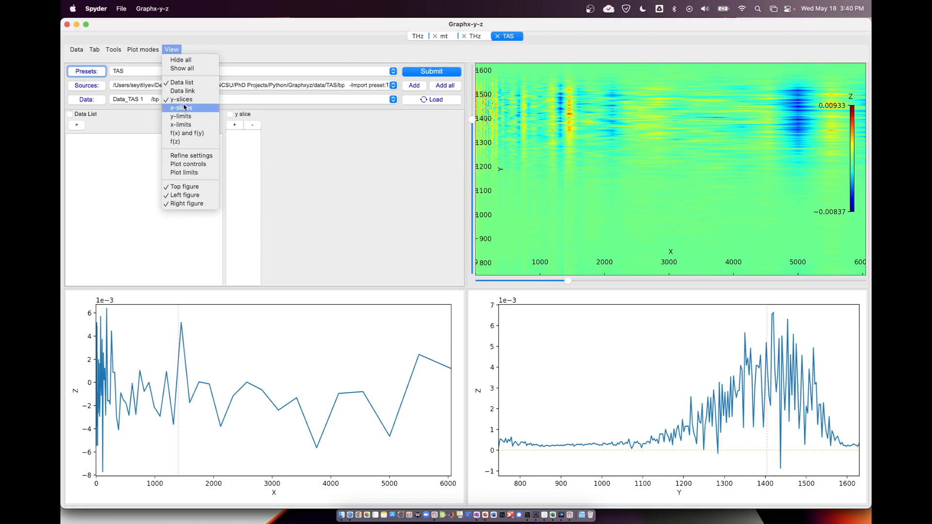
left_click(183, 109)
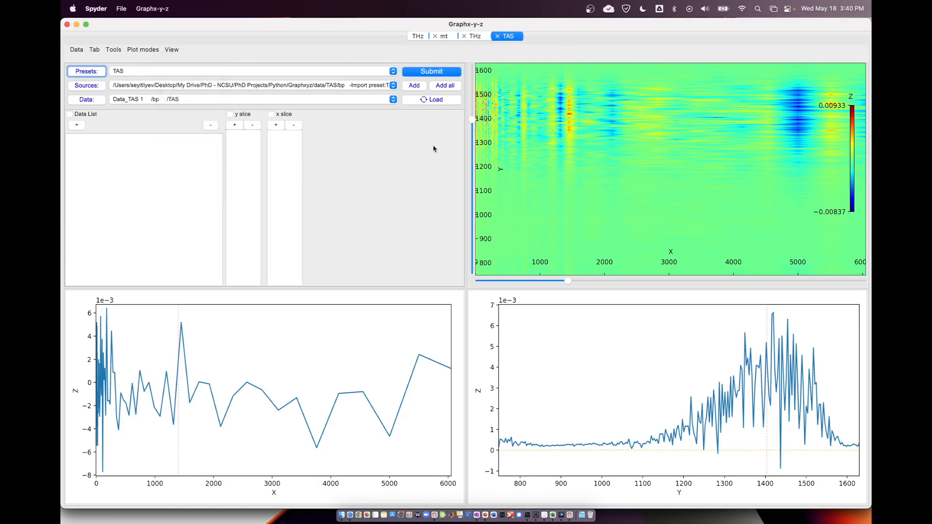
Move the slice lines to about y 1415.5 and x 2077.5, and choose the Multiple at single x and y plot mode.
left_click_drag(473, 119, 476, 118)
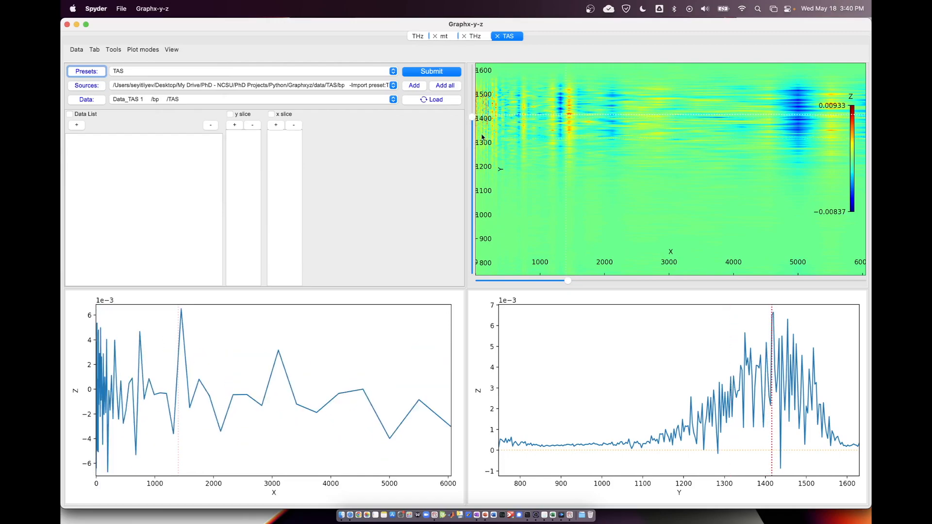
left_click_drag(567, 283, 611, 286)
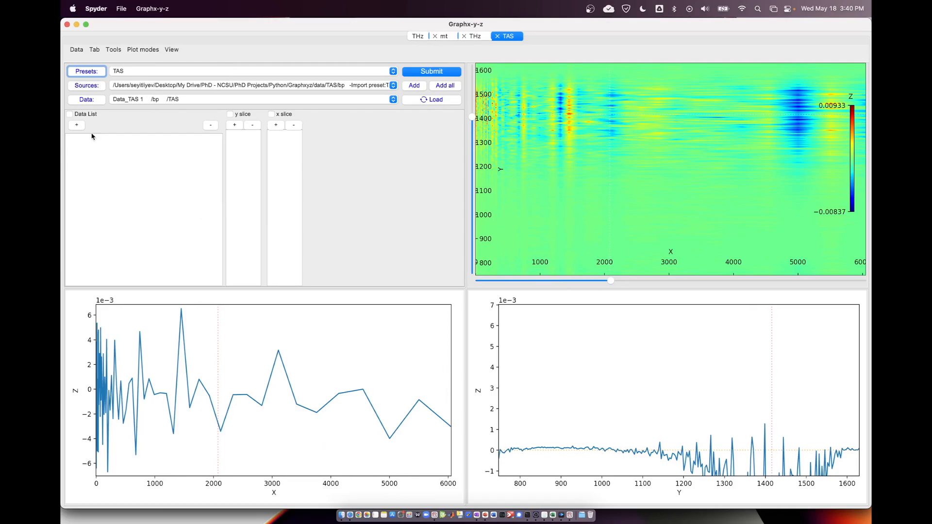
left_click(146, 50)
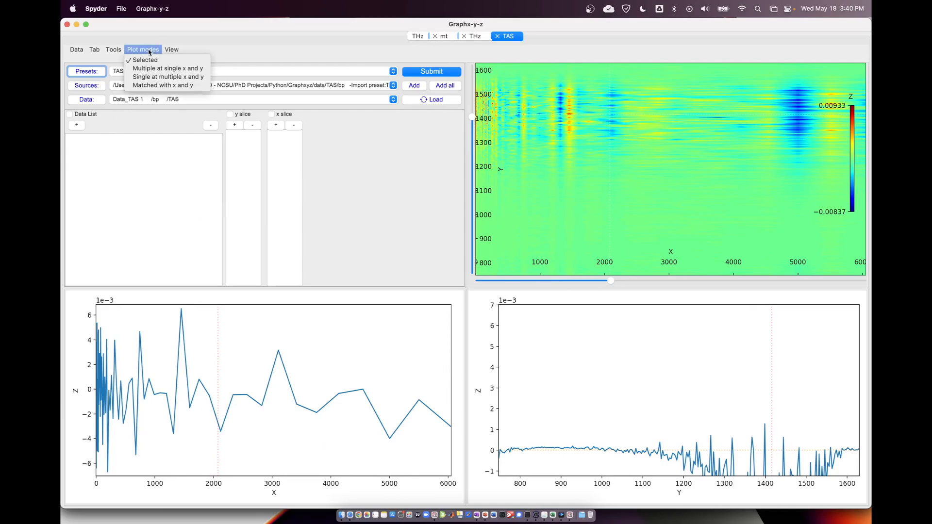
left_click(149, 51)
left_click(149, 51)
left_click(150, 54)
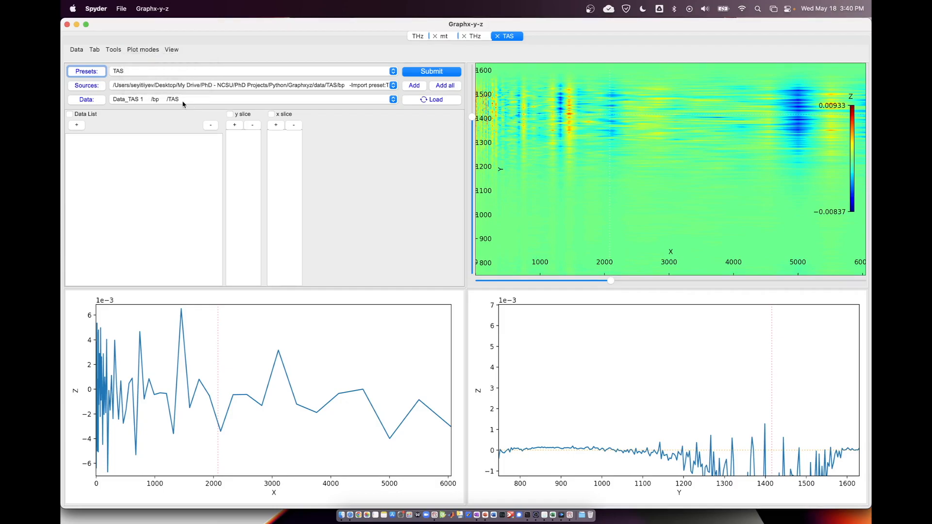
left_click(138, 51)
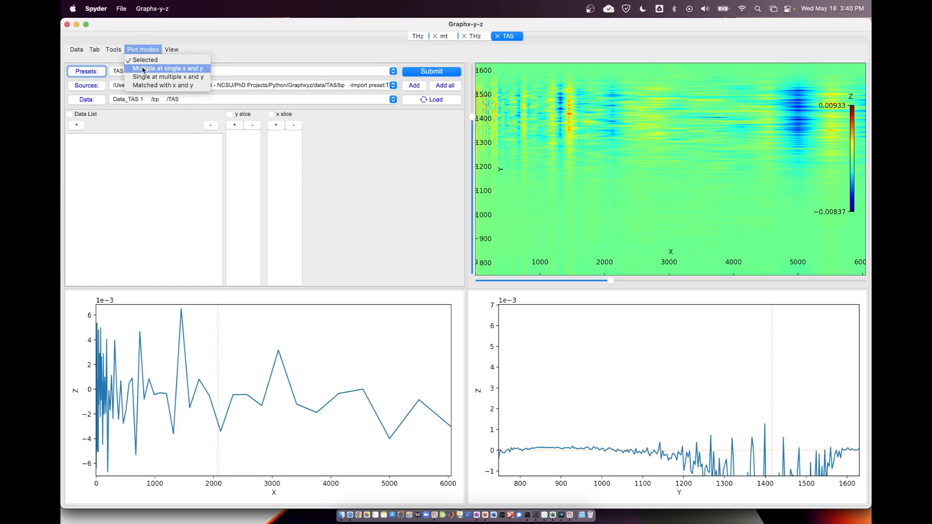
left_click(144, 68)
Add Data_TAS 1, Data_TAS 2 and Data_TAS 3 to the data list.
left_click(77, 125)
left_click(132, 99)
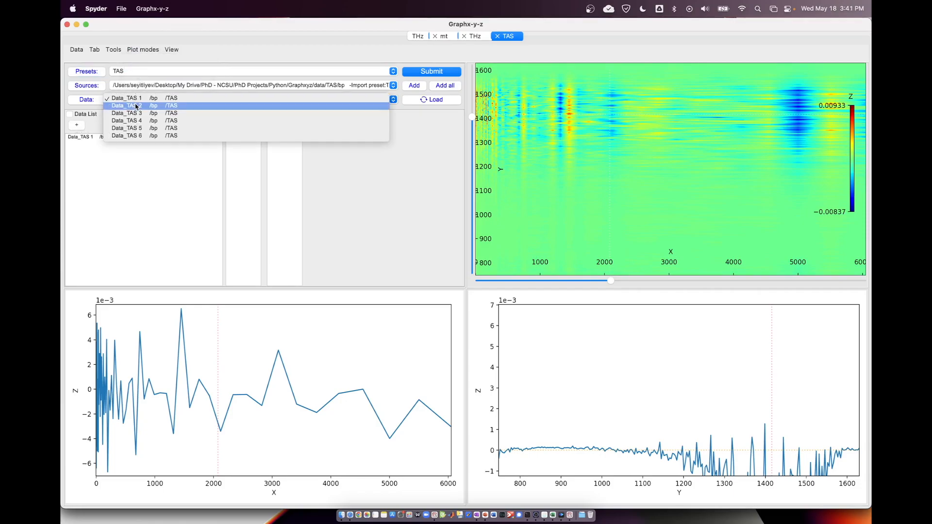
left_click(127, 106)
left_click(77, 125)
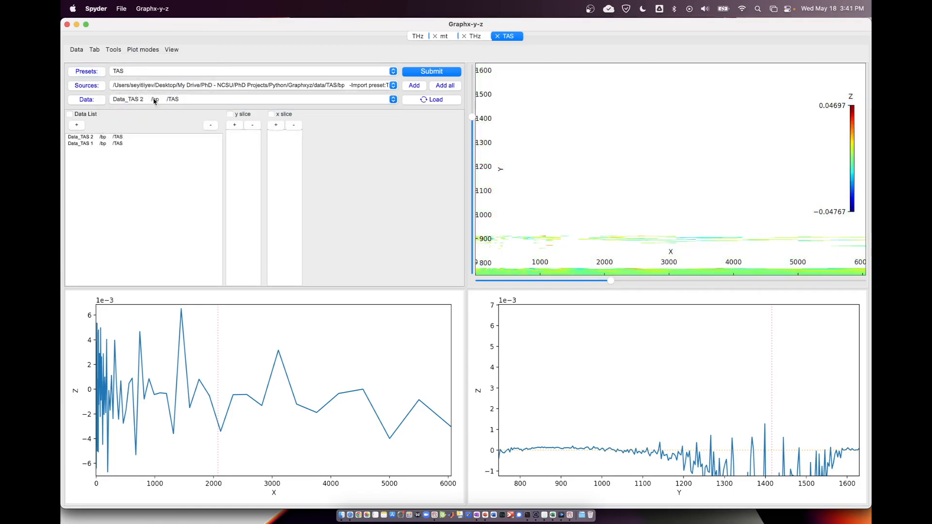
left_click(154, 100)
left_click(153, 106)
left_click(82, 126)
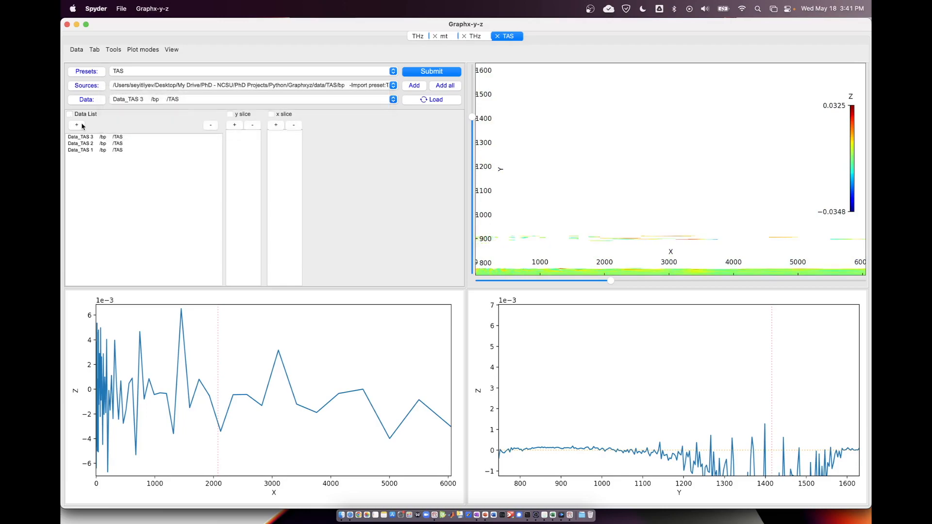
Add the current positions, y 1415.5 and x 2077.5, to the slice lists and plot the listed data.
left_click(235, 126)
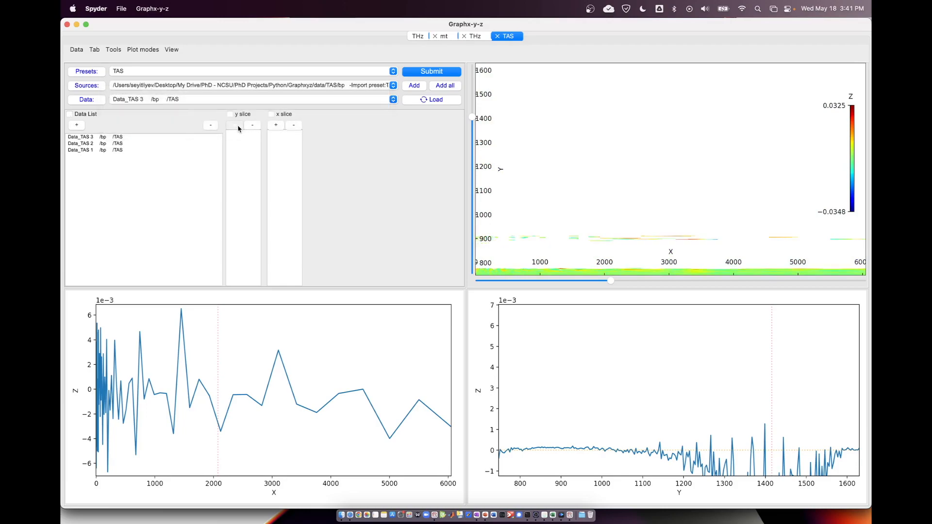
left_click(276, 125)
left_click(431, 73)
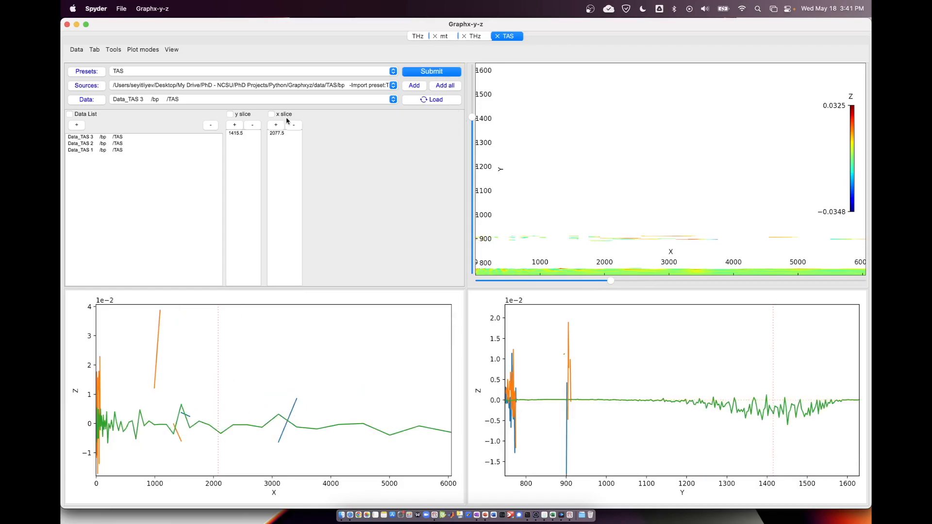
Show the plot controls and turn on the legend for the slice plots.
left_click(166, 50)
left_click(192, 164)
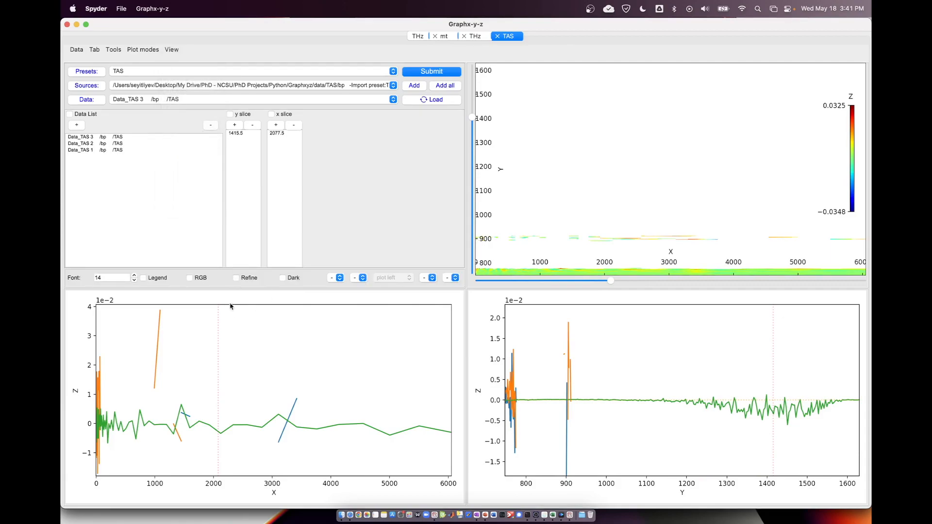
left_click(148, 281)
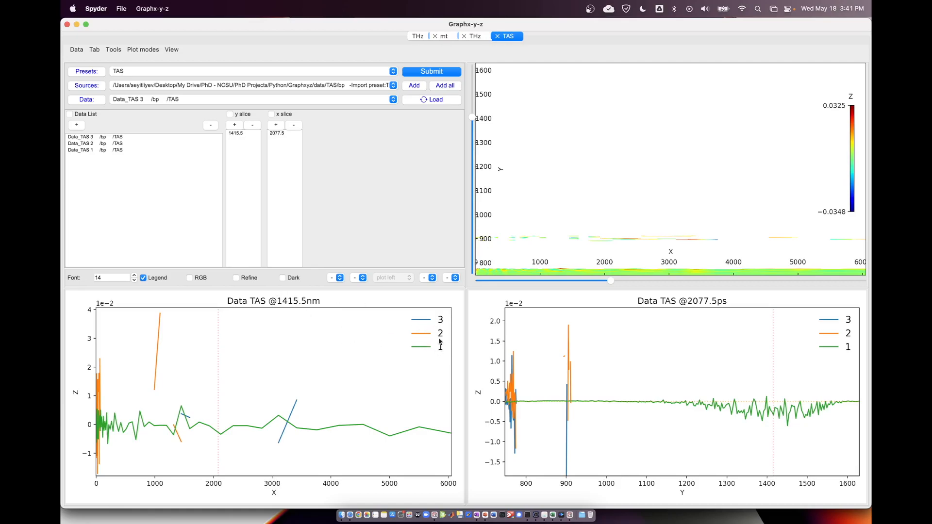
key("ctrl+Up")
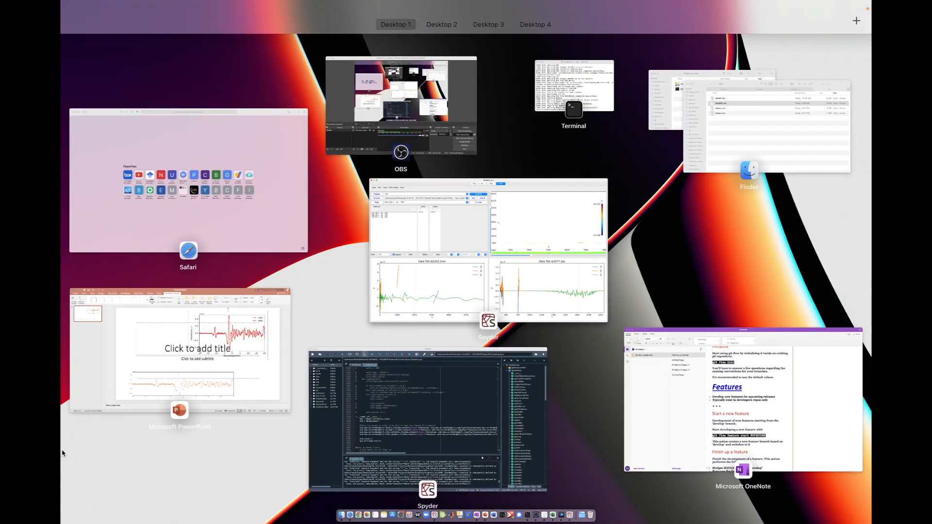
left_click(388, 249)
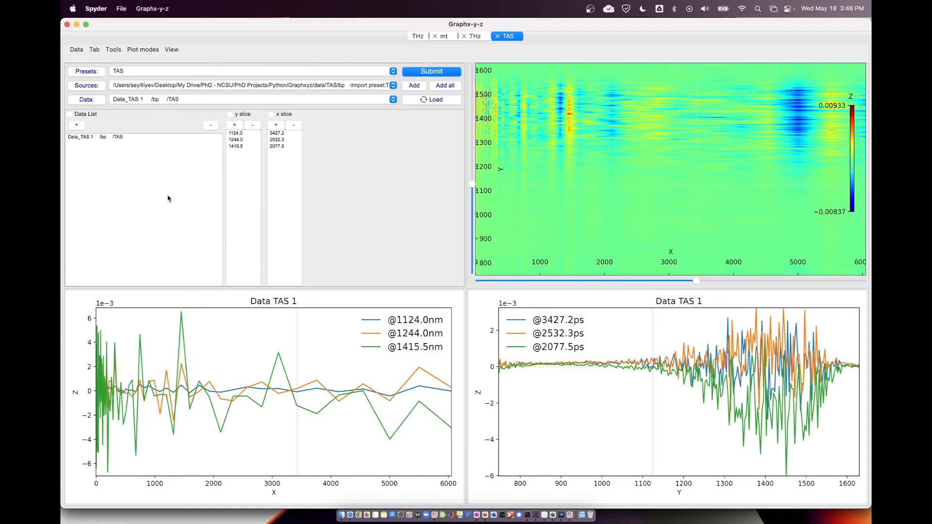
Choose the Single at multiple x and y plot mode, and add and remove a duplicate Data_TAS 1 entry in the data list.
left_click(143, 49)
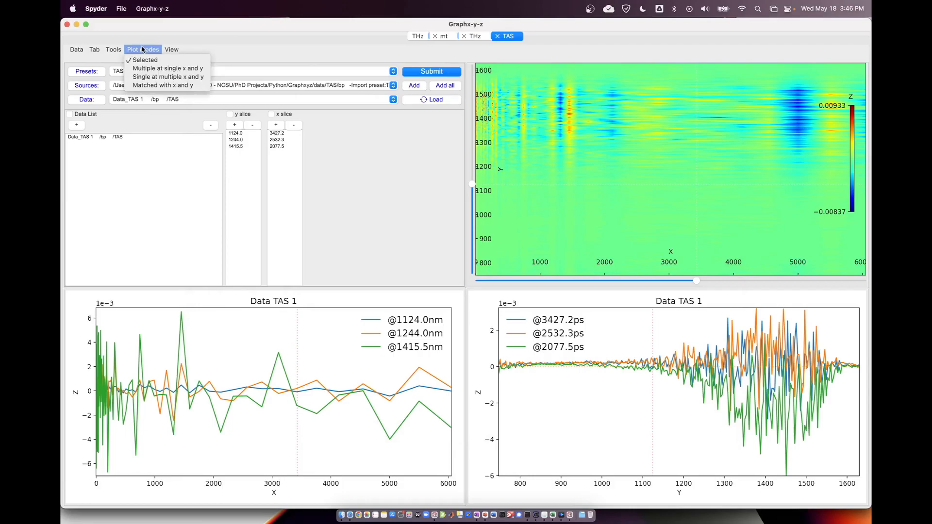
left_click(156, 78)
left_click(111, 137)
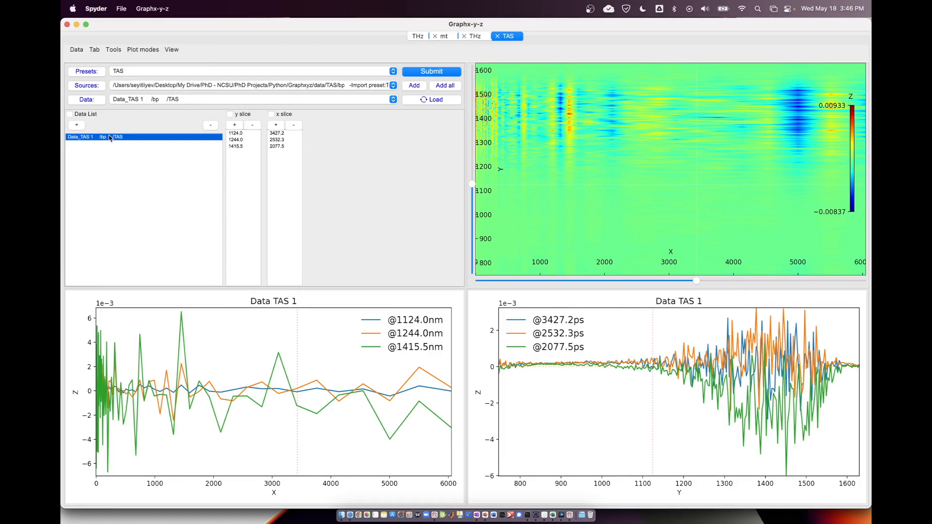
left_click(107, 152)
left_click(77, 126)
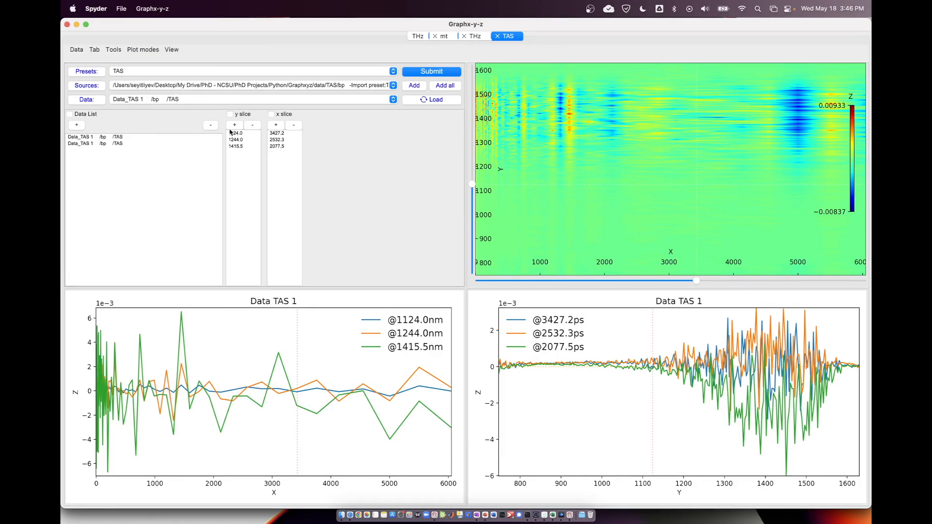
left_click(212, 125)
Set the plot mode to Selected and replot Data_TAS 1.
left_click(150, 48)
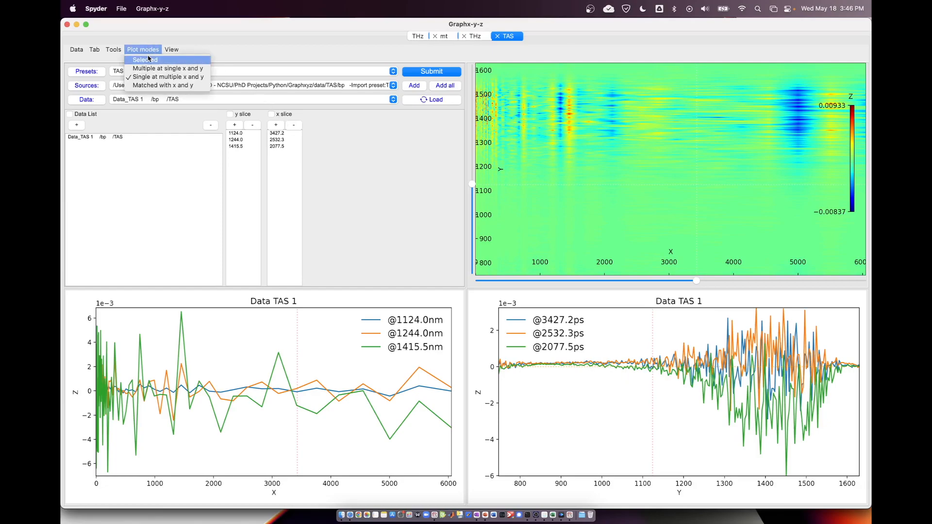
left_click(149, 61)
left_click(408, 72)
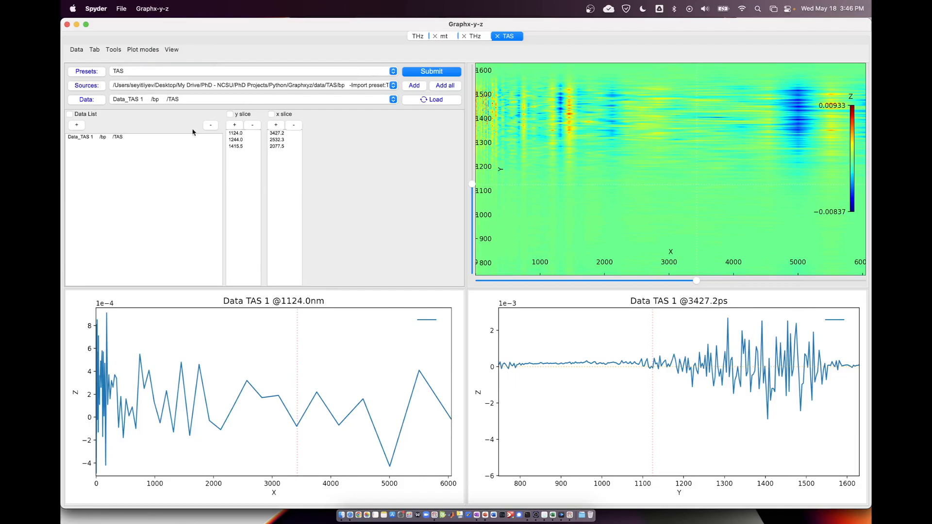
Clear all values from the y slice and x slice lists.
left_click(251, 126)
left_click(252, 125)
left_click(252, 125)
left_click(297, 126)
left_click(297, 126)
left_click(297, 125)
left_click(96, 139)
left_click(99, 159)
Try several slice positions on the map, and add y 1415.5 and x 2289.0 to the slice lists.
left_click_drag(474, 189, 569, 121)
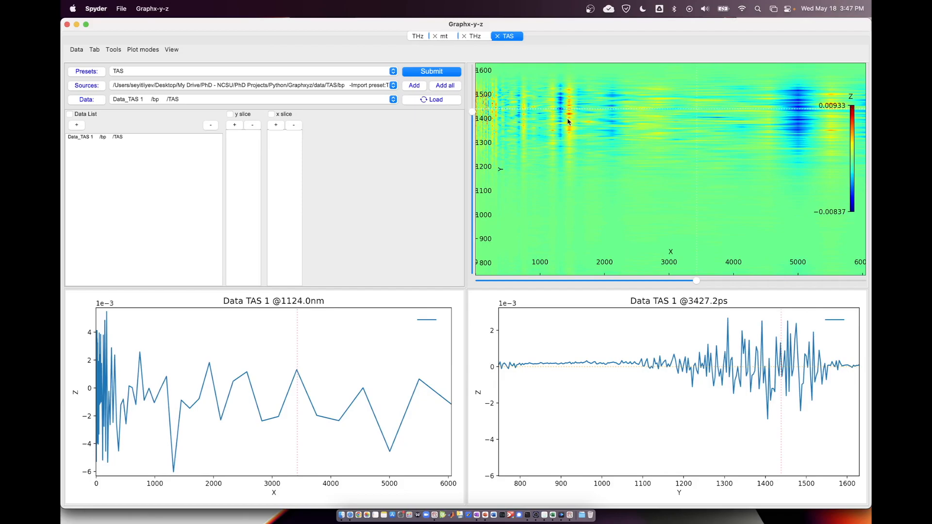
left_click(569, 121)
left_click(558, 125)
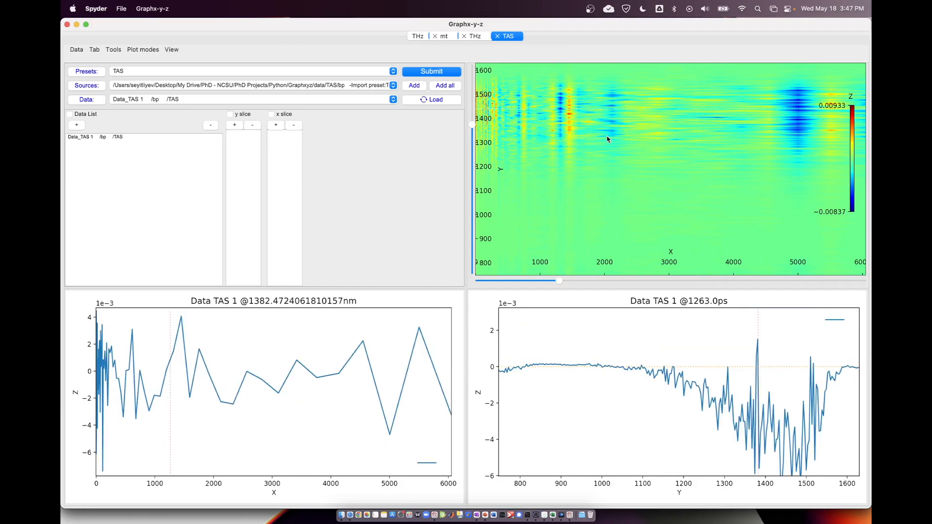
left_click(624, 117)
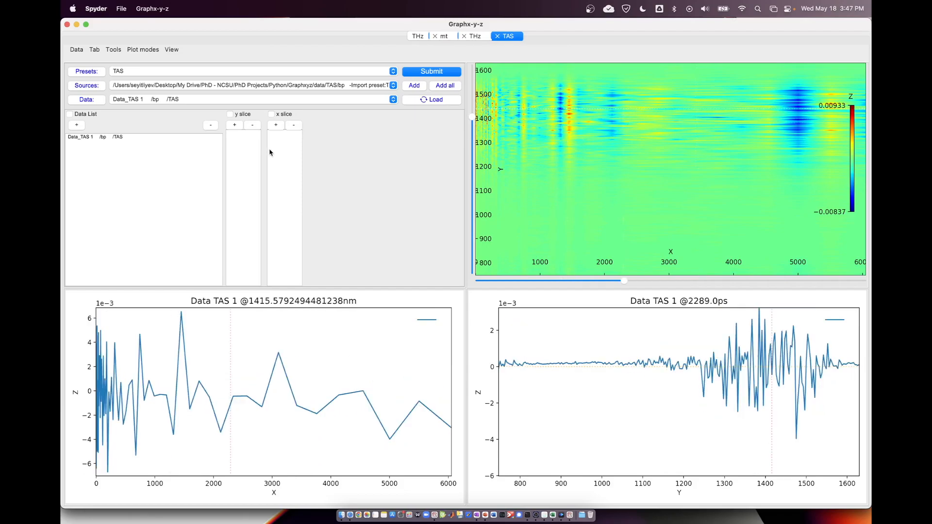
left_click(235, 125)
left_click(275, 125)
Add two more slice pairs from the map, y 1055.0 with x 1059.0 and y 1378.5 with x 3687.0.
left_click(235, 125)
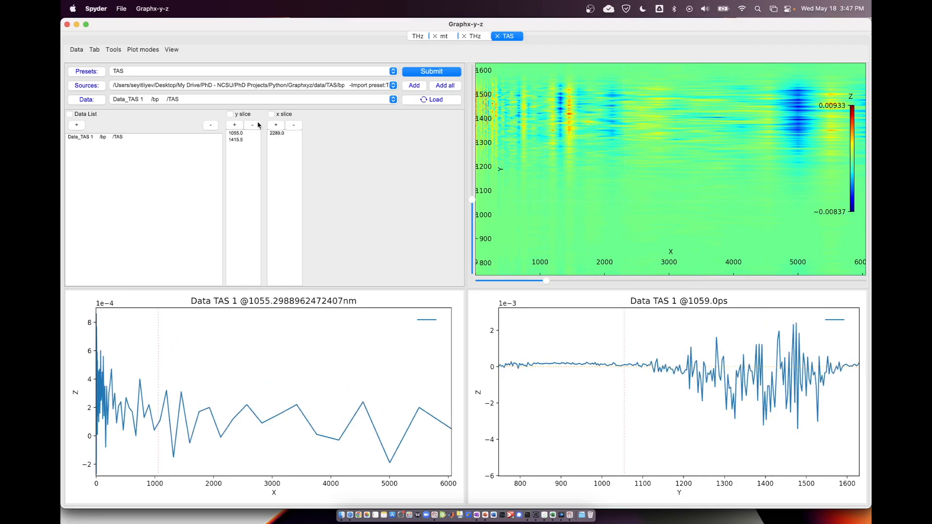
left_click(275, 125)
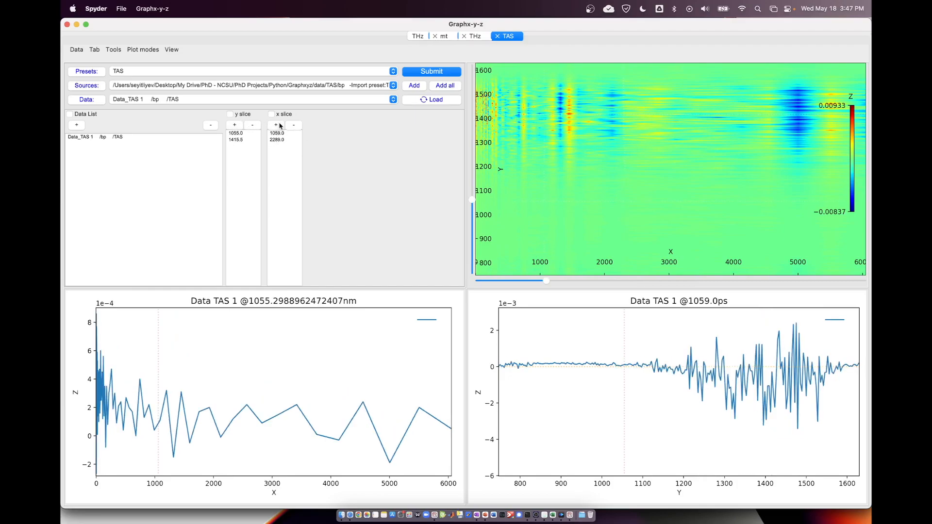
left_click(714, 128)
left_click(235, 126)
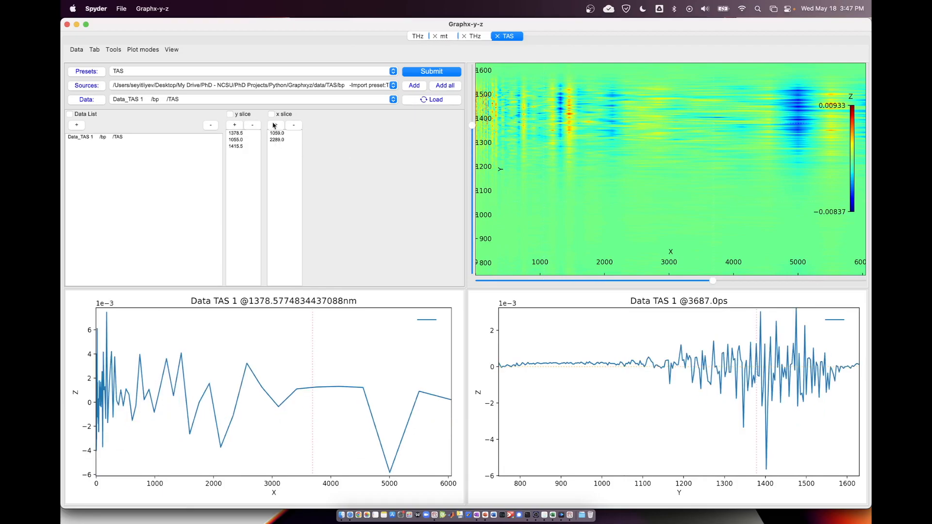
left_click(277, 125)
Set the plot mode to Single at multiple x and y and plot Data_TAS 1 at all listed slices.
left_click(148, 51)
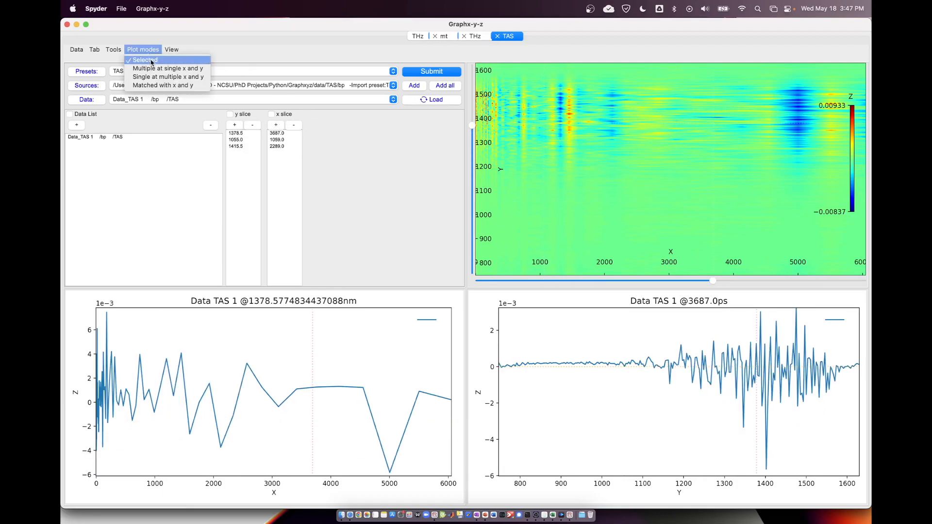
left_click(152, 78)
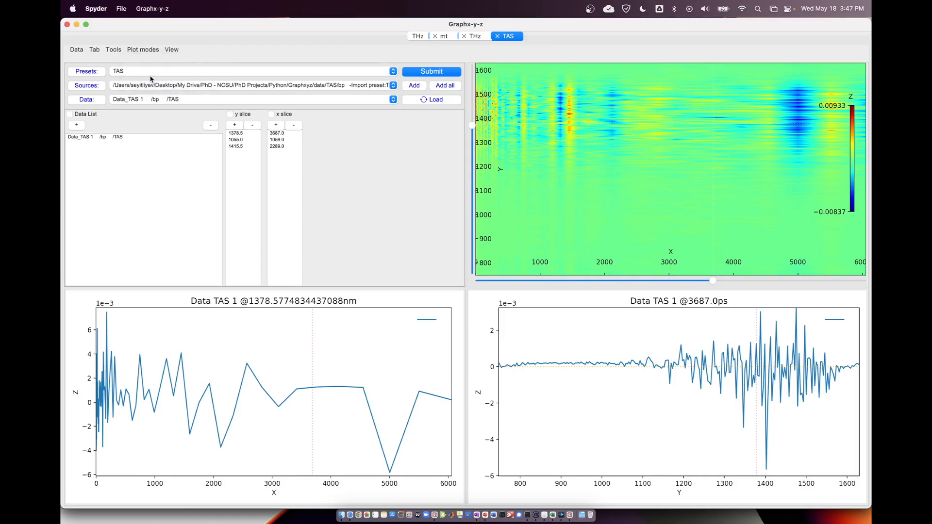
left_click(443, 74)
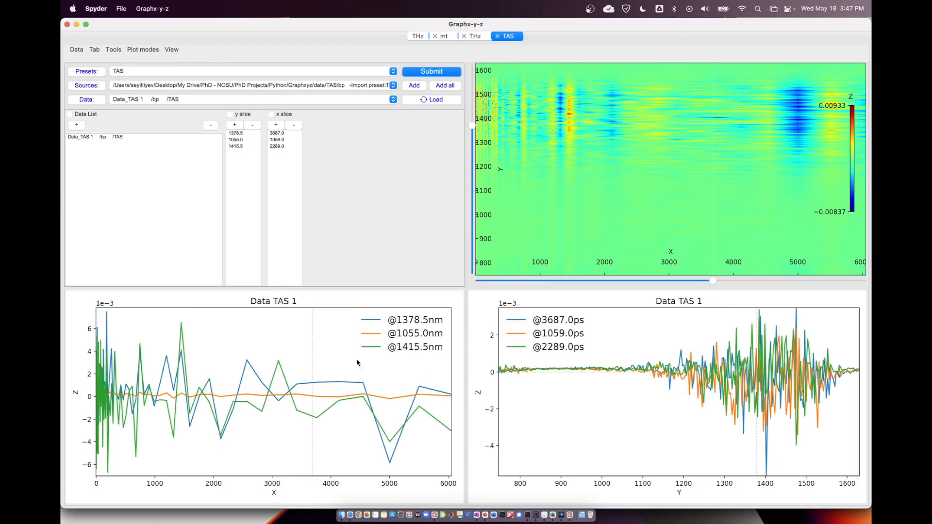
left_click(145, 50)
left_click(142, 53)
left_click(143, 53)
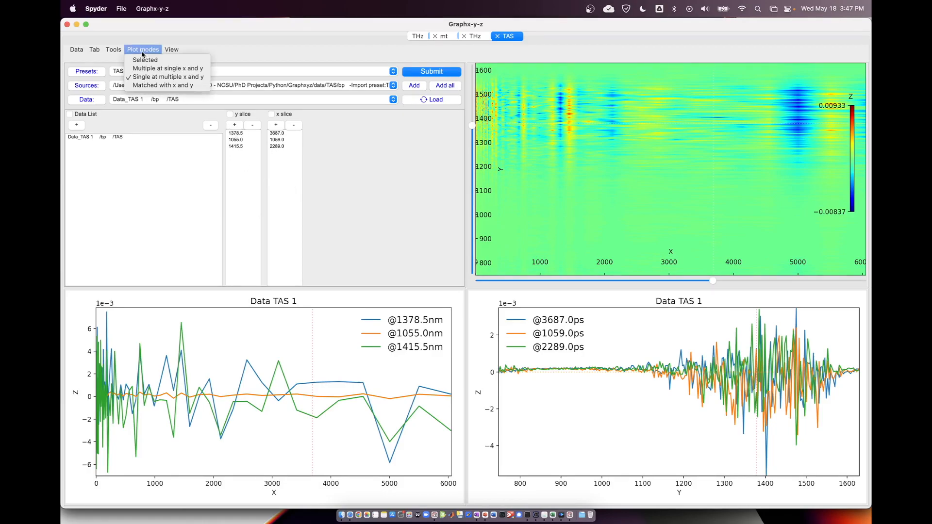
left_click(143, 53)
Add the Data_TAS 2 and Data_TAS 3 datasets to the data list.
left_click(155, 100)
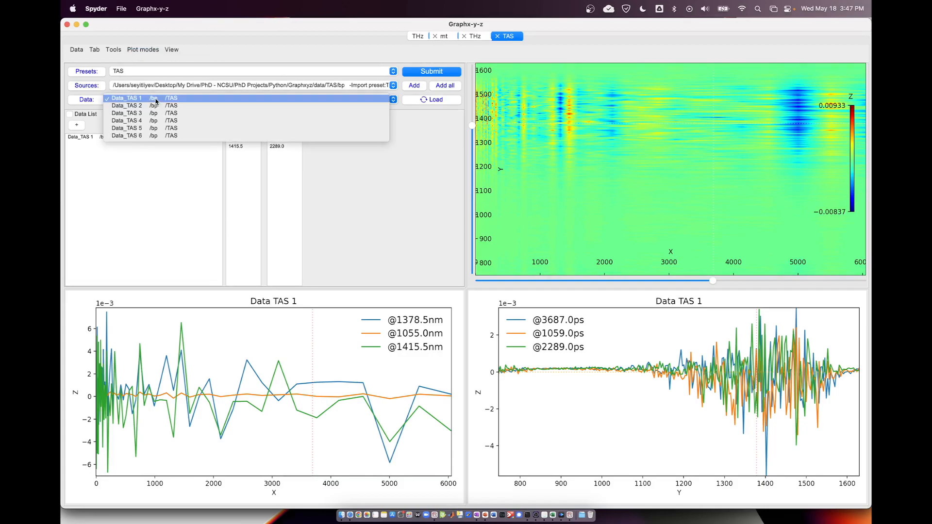
left_click(147, 106)
left_click(72, 126)
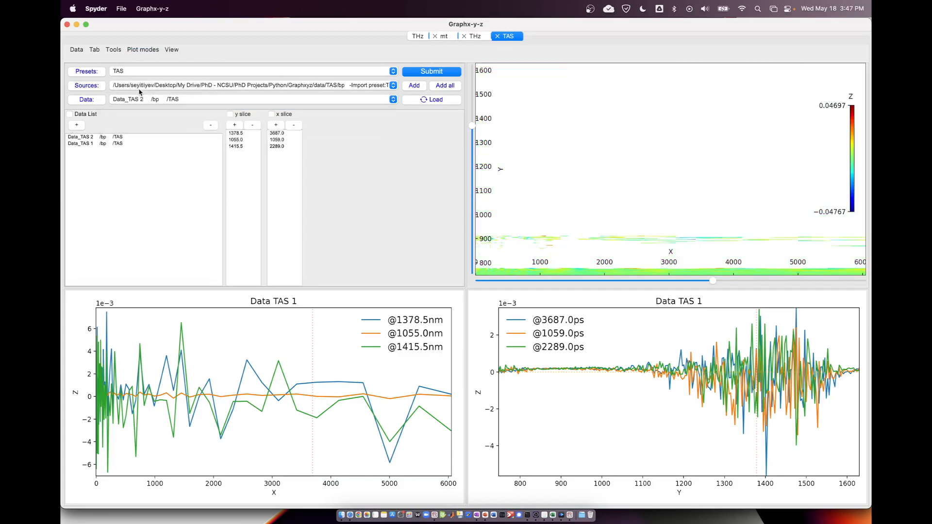
left_click(139, 98)
left_click(136, 106)
left_click(80, 126)
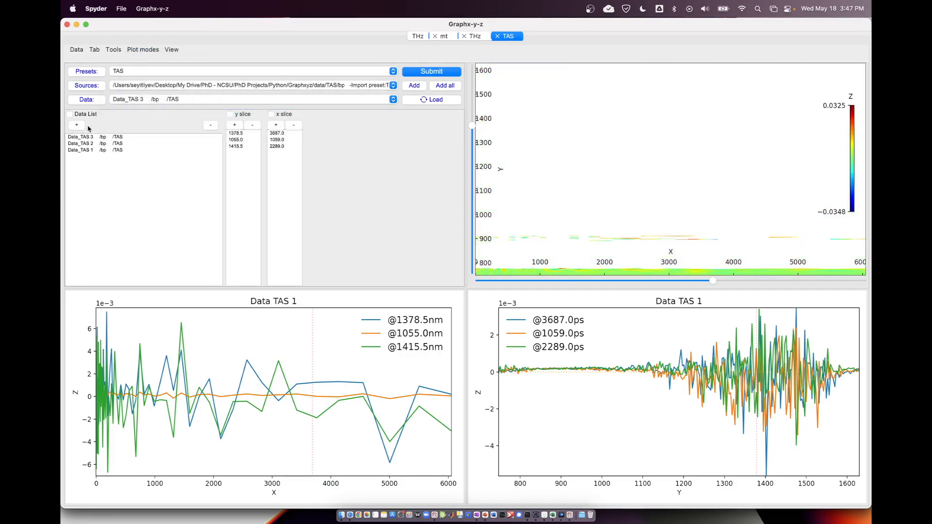
Set the plot mode to Matched with x and y and plot the three listed datasets at their paired slices.
left_click(143, 52)
left_click(157, 84)
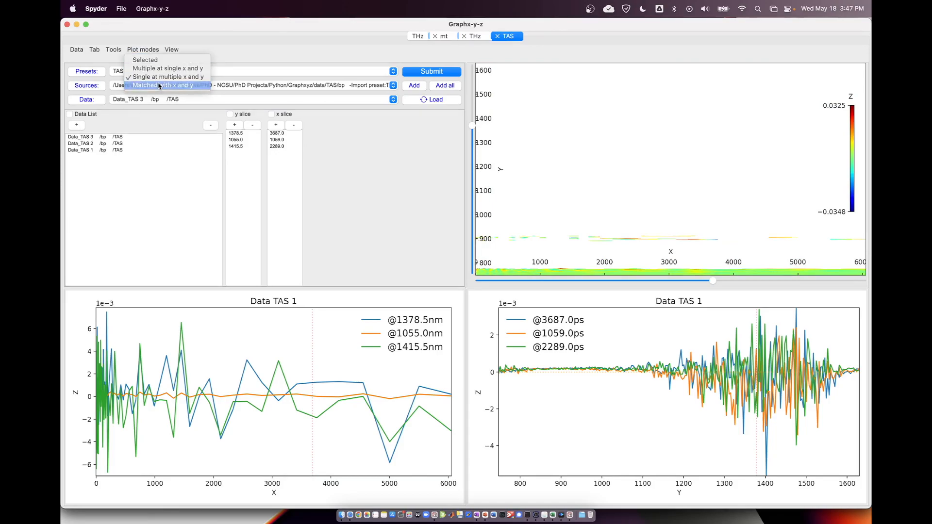
left_click(458, 72)
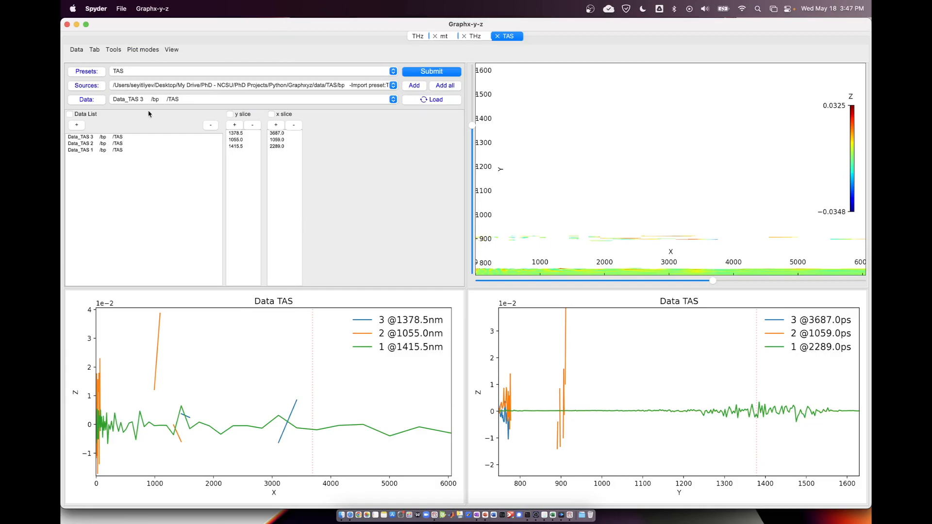
left_click(143, 50)
left_click(142, 51)
left_click(169, 51)
left_click(148, 54)
left_click(74, 52)
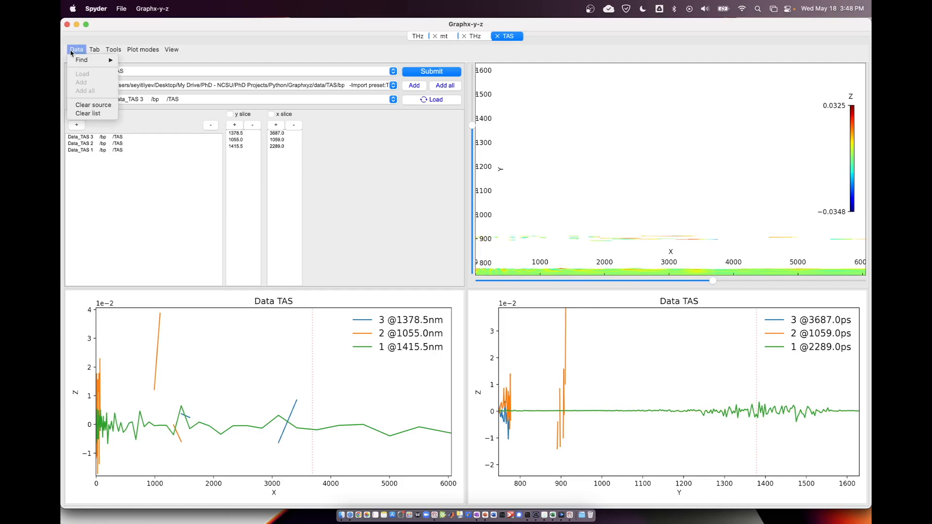
left_click(74, 51)
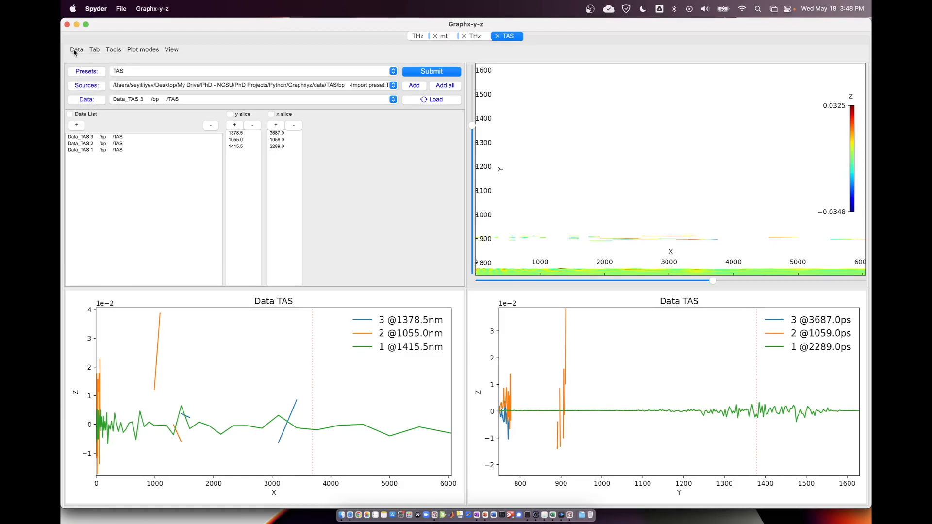